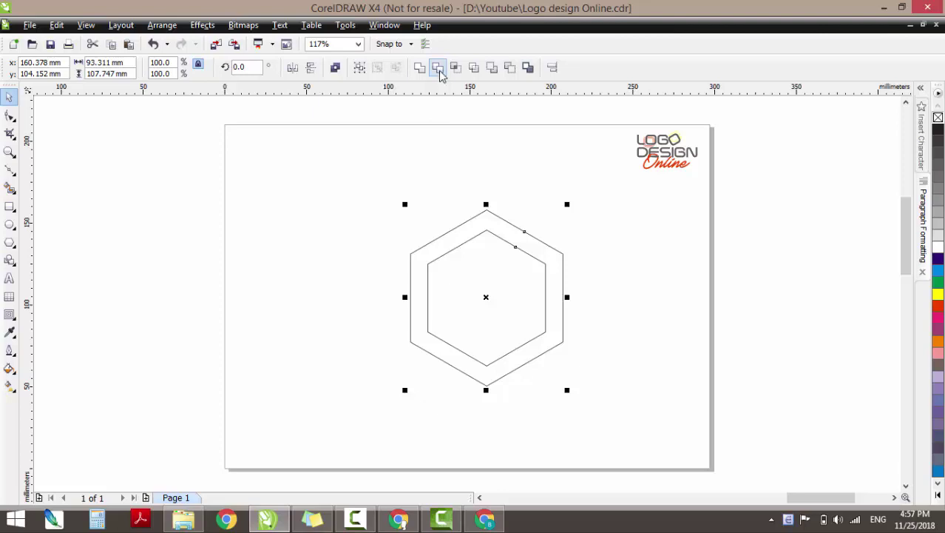
# Trim the outer hexagon with the inner hexagon to make a hexagonal ring.
pyautogui.click(438, 69)
pyautogui.click(602, 234)
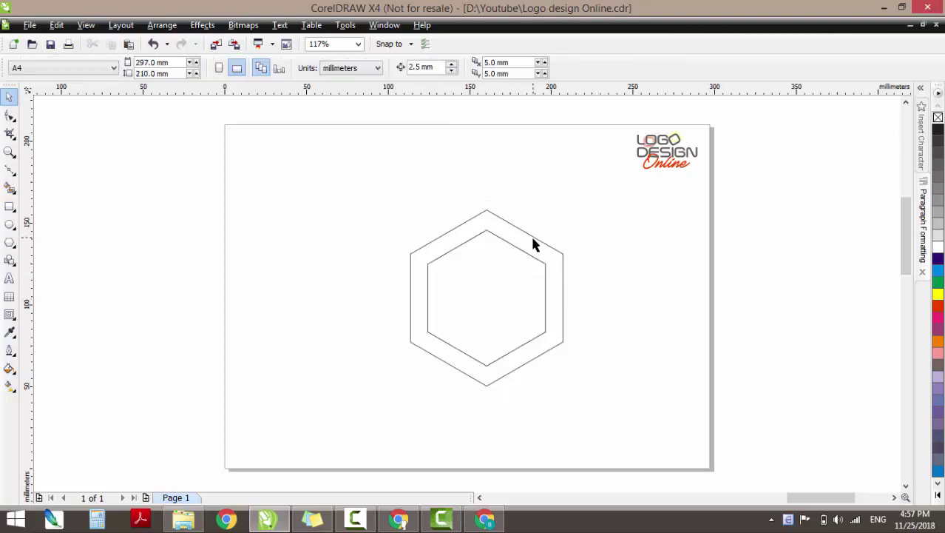
pyautogui.moveTo(526, 245); pyautogui.dragTo(530, 296)
pyautogui.click(625, 305)
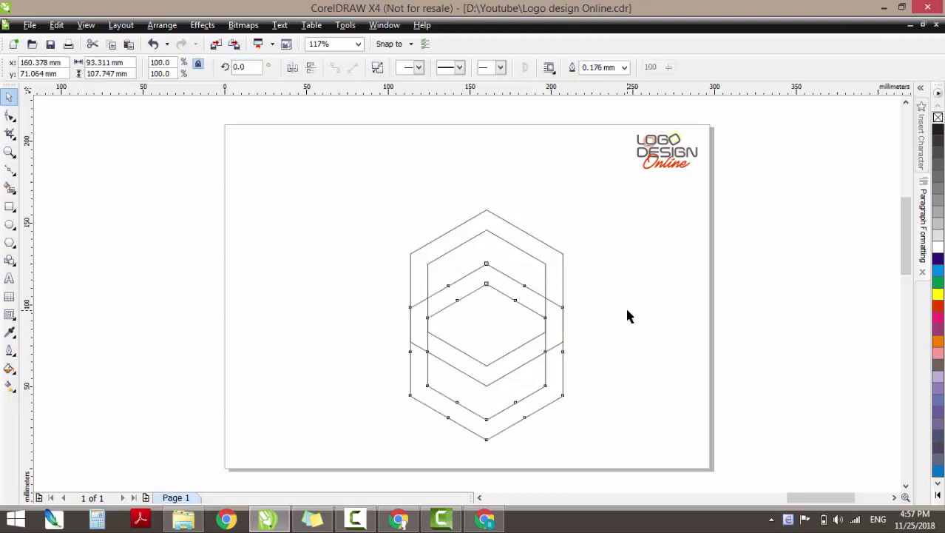
pyautogui.hotkey('ctrl', 'z')
pyautogui.hotkey('ctrl', 'z')
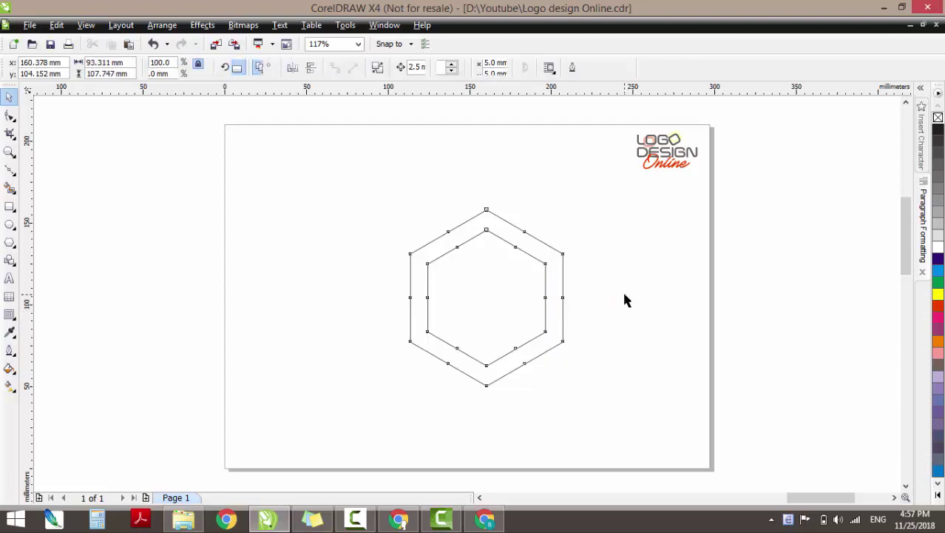
pyautogui.click(521, 248)
pyautogui.click(326, 225)
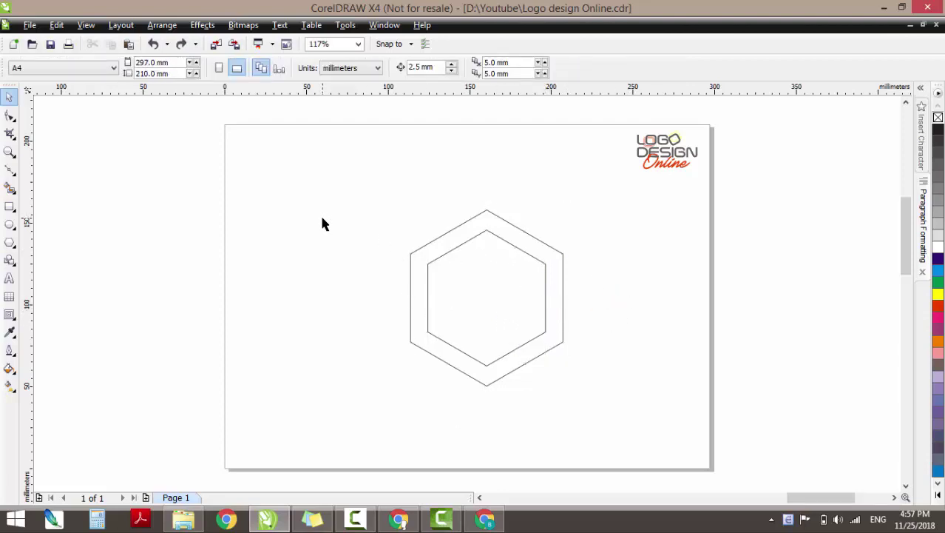
# Move the lower nodes of the hexagonal ring upward with the Shape tool, shortening it to about 90 mm high.
pyautogui.click(415, 287)
pyautogui.click(9, 115)
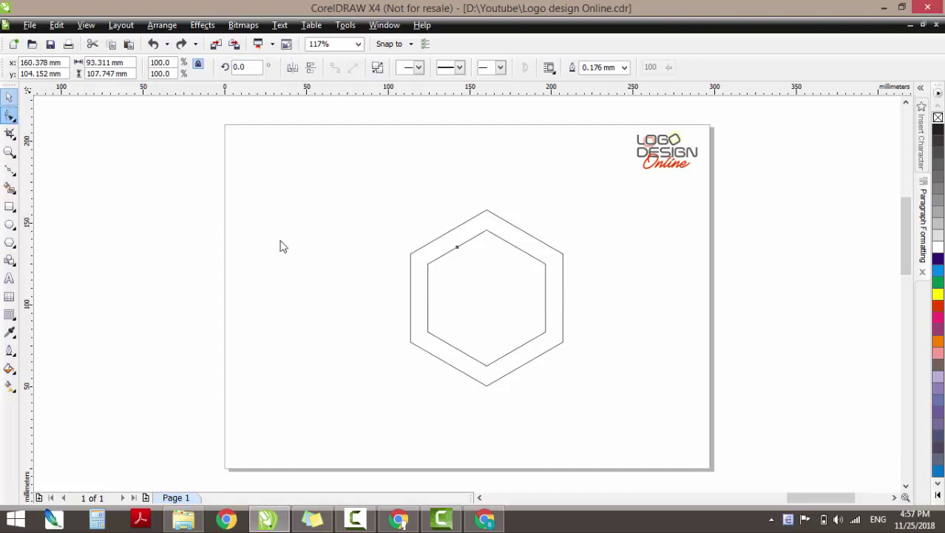
pyautogui.moveTo(372, 281); pyautogui.dragTo(581, 309)
pyautogui.moveTo(345, 307); pyautogui.dragTo(615, 403)
pyautogui.moveTo(563, 342); pyautogui.dragTo(563, 314)
pyautogui.press('space')
pyautogui.press('Escape')
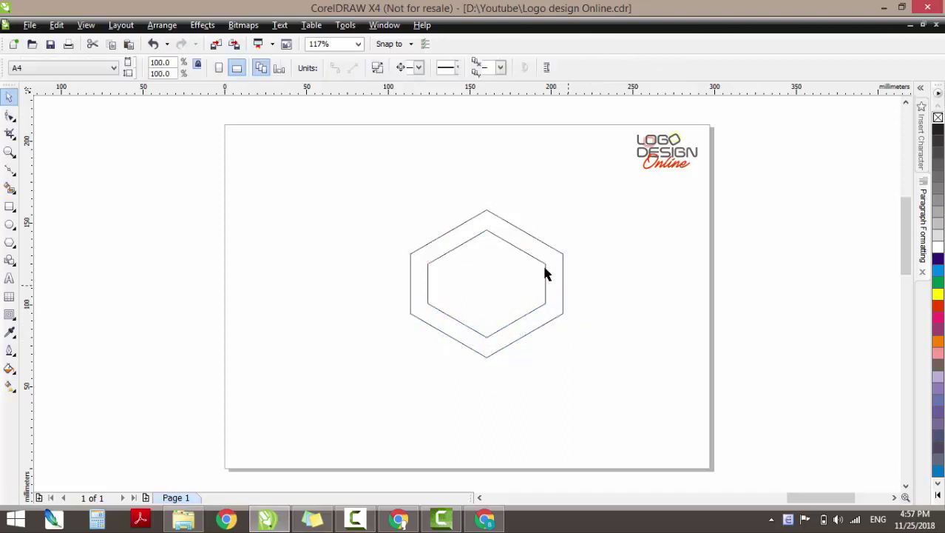
# Place a copy of the shortened ring straight below it so that the two rings overlap.
pyautogui.moveTo(517, 239); pyautogui.dragTo(517, 287)
pyautogui.click(270, 234)
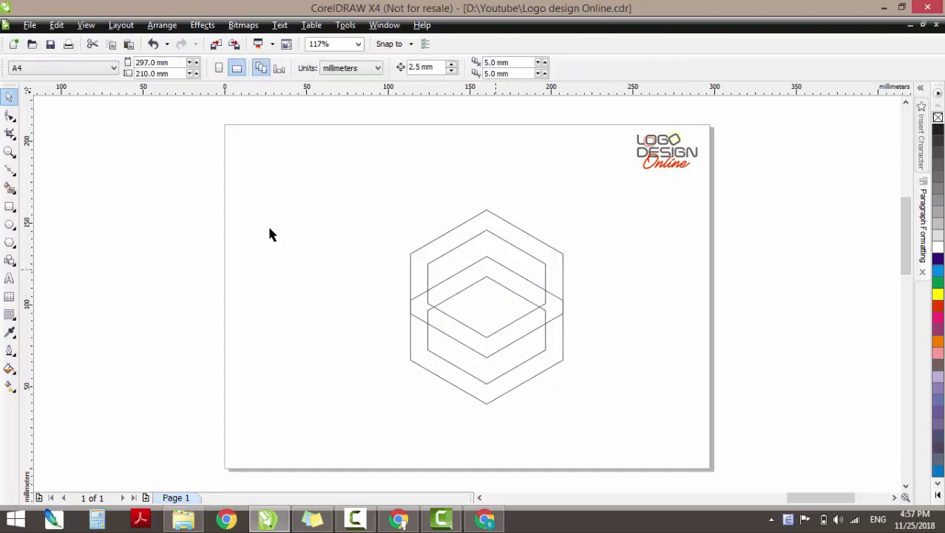
# Draw a long rectangle beside the rings, rotate it to 330 degrees and move it over their right side.
pyautogui.click(9, 207)
pyautogui.moveTo(578, 268); pyautogui.dragTo(788, 321)
pyautogui.press('space')
pyautogui.click(760, 275)
pyautogui.moveTo(794, 264); pyautogui.dragTo(800, 312)
pyautogui.moveTo(714, 311); pyautogui.dragTo(634, 351)
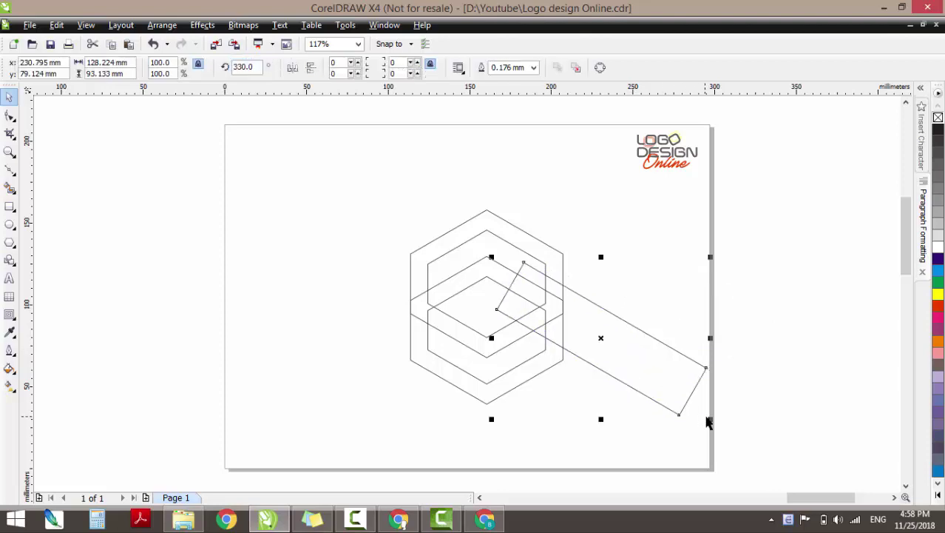
# Scale the slanted rectangle to 86% and position it across the right side of the upper ring.
pyautogui.moveTo(713, 420); pyautogui.dragTo(687, 392)
pyautogui.click(657, 293)
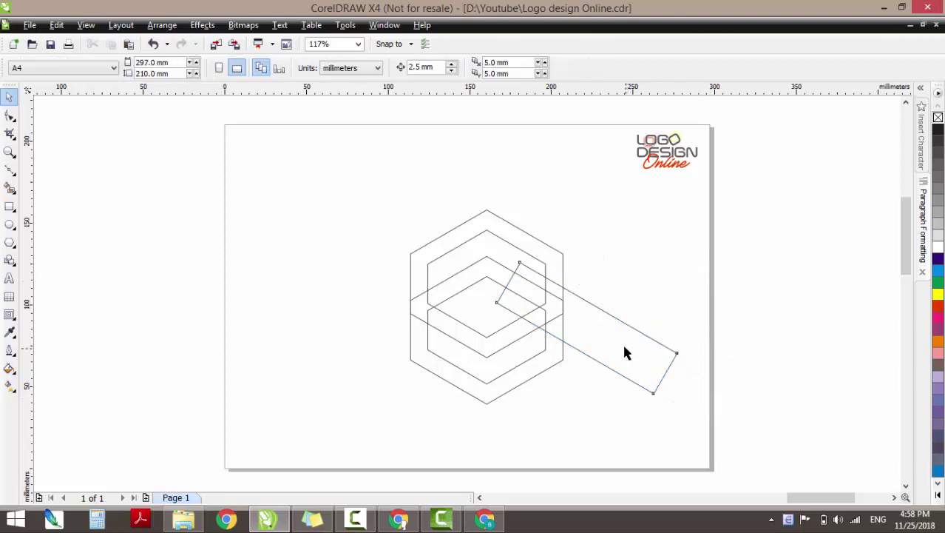
pyautogui.click(622, 344)
pyautogui.click(620, 342)
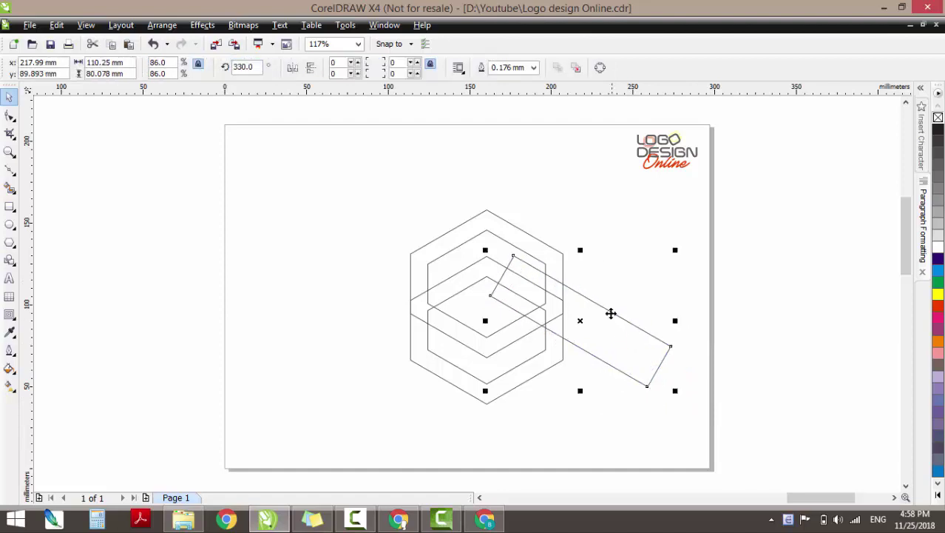
# Trim the upper ring with the slanted rectangle and delete the rectangle.
pyautogui.keyDown('shift'); pyautogui.click(526, 232); pyautogui.keyUp('shift')
pyautogui.click(436, 68)
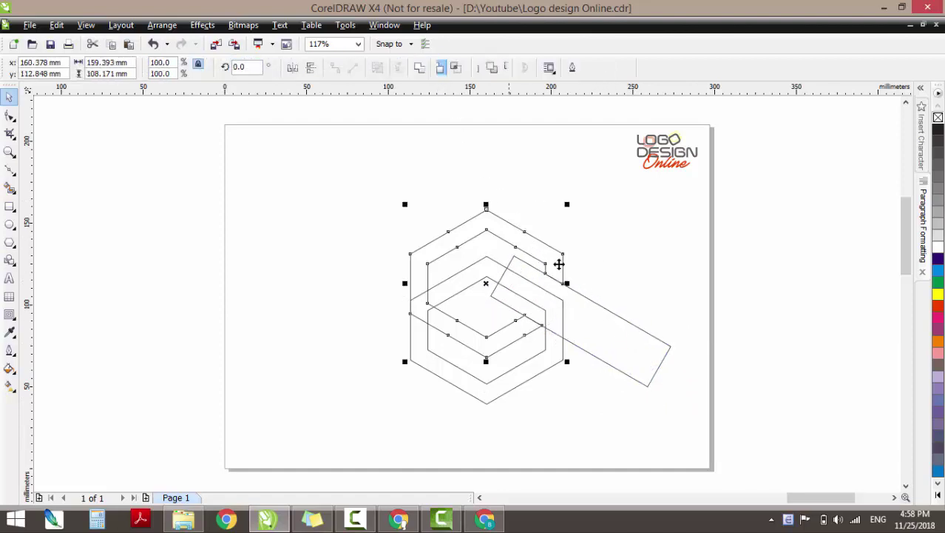
pyautogui.click(609, 327)
pyautogui.click(609, 333)
pyautogui.press('Delete')
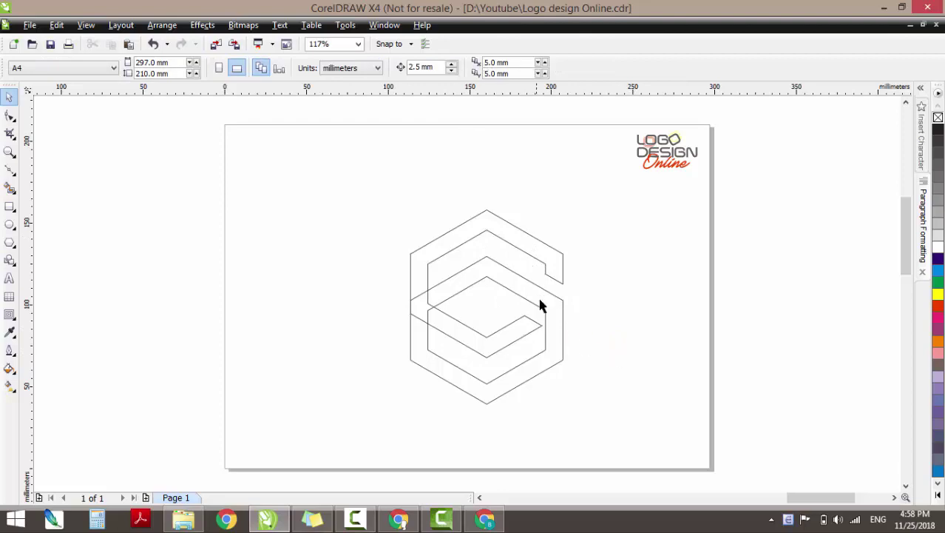
# Replace the uncut lower ring with a copy of the cut ring rotated 180 degrees, interlocking both into an S.
pyautogui.moveTo(507, 285); pyautogui.dragTo(243, 298)
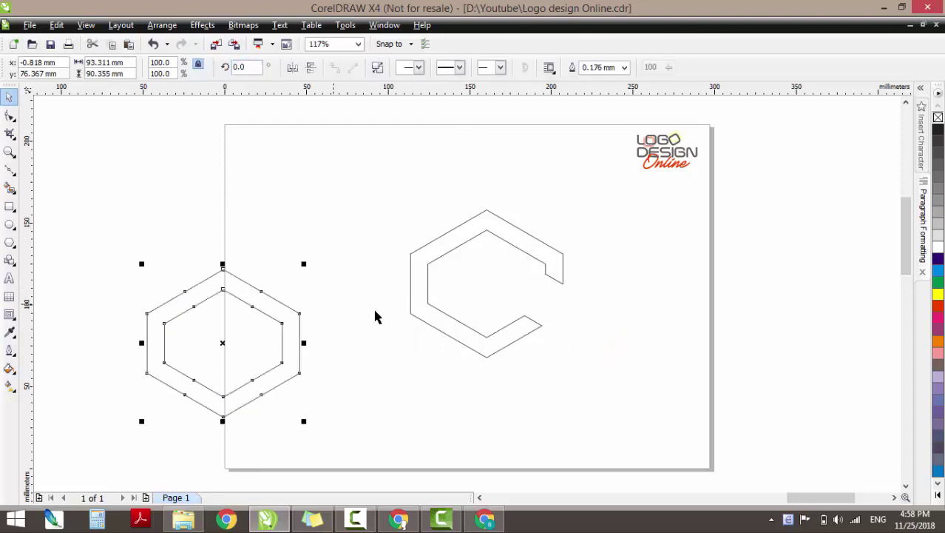
pyautogui.press('Delete')
pyautogui.click(483, 233)
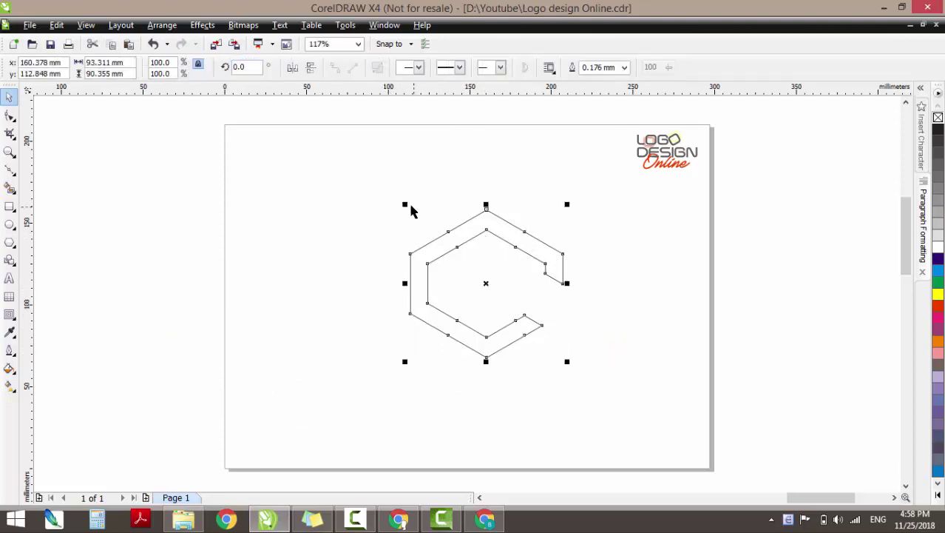
pyautogui.moveTo(405, 208); pyautogui.dragTo(508, 279)
# Align the two interlocking pieces on a common vertical axis and even out their gap, making the S about 93 by 119 mm.
pyautogui.keyDown('shift'); pyautogui.click(555, 270); pyautogui.keyUp('shift')
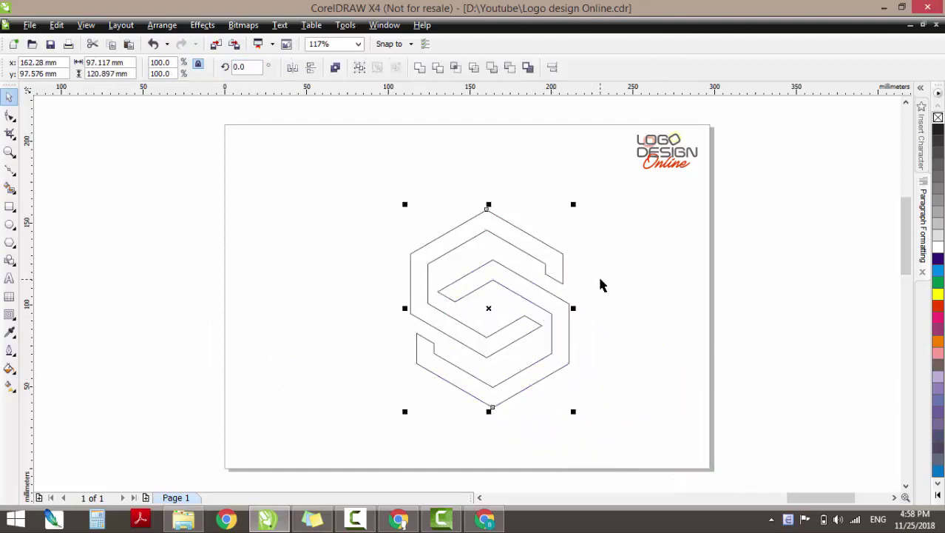
pyautogui.press('e')
pyautogui.hotkey('ctrl', 'z')
pyautogui.click(599, 318)
pyautogui.moveTo(354, 194); pyautogui.dragTo(631, 420)
pyautogui.moveTo(545, 281); pyautogui.dragTo(545, 274)
pyautogui.click(673, 277)
pyautogui.scroll(-1, 301, 222)
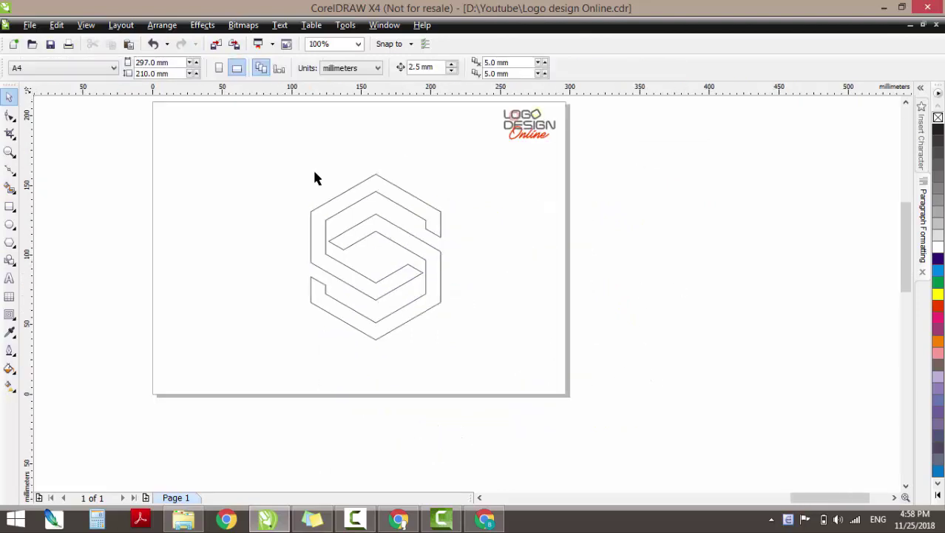
# Fill both pieces of the S with 40% Black and remove their outlines.
pyautogui.moveTo(274, 139); pyautogui.dragTo(466, 341)
pyautogui.click(938, 130)
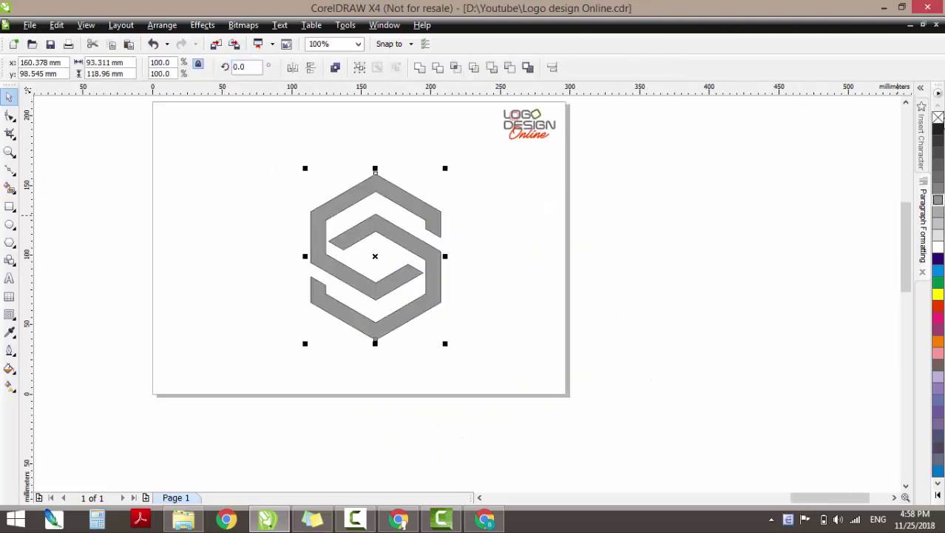
pyautogui.rightClick(938, 118)
pyautogui.click(670, 223)
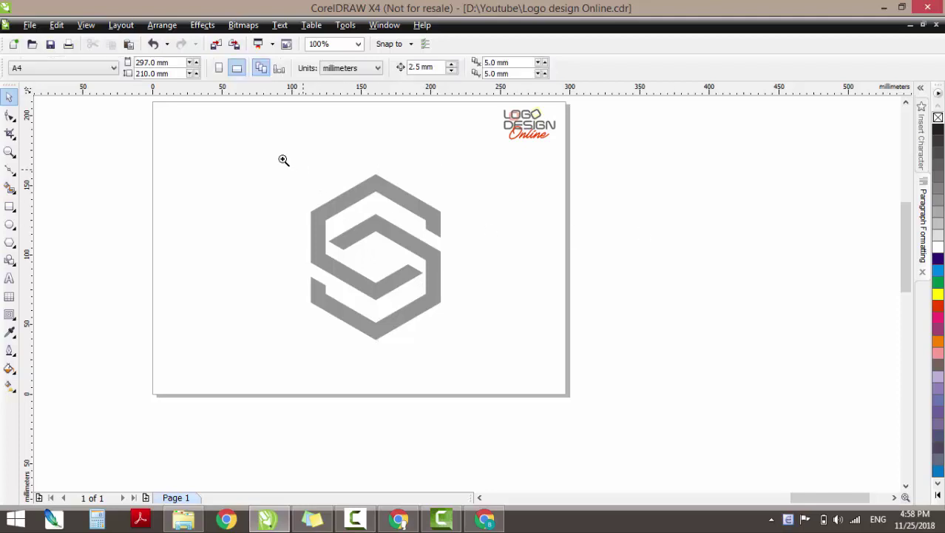
# Scale the whole S logo down proportionally to about 55 mm wide.
pyautogui.press('space')
pyautogui.moveTo(271, 152); pyautogui.dragTo(465, 347)
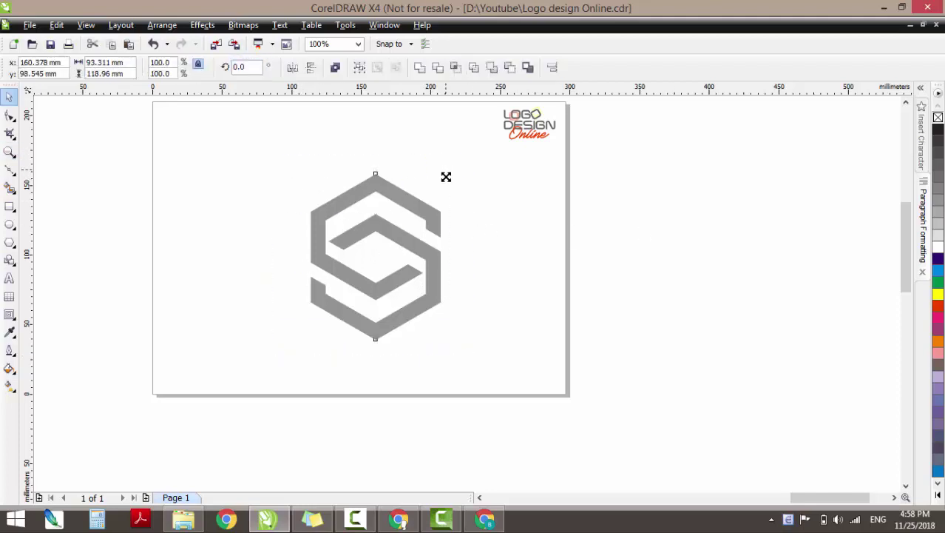
pyautogui.moveTo(446, 177); pyautogui.dragTo(346, 217)
pyautogui.click(389, 248)
# Draw a vertical line about 105 mm long through the logo and align it to the upper piece's vertical center.
pyautogui.moveTo(242, 169); pyautogui.dragTo(443, 362)
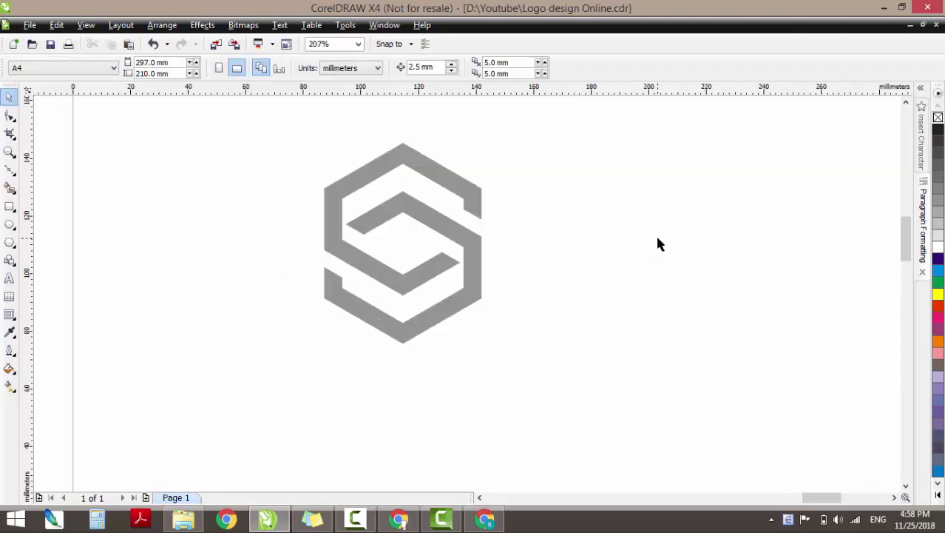
pyautogui.click(10, 170)
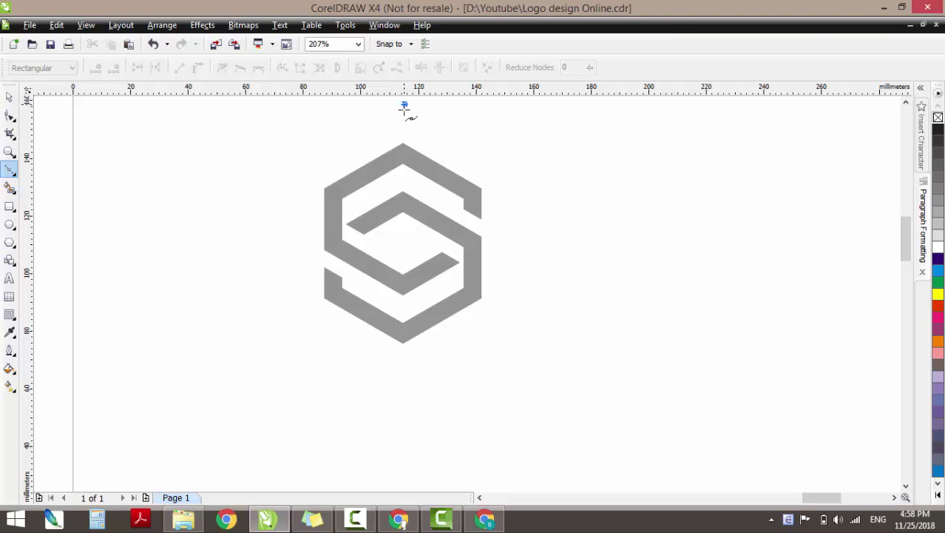
pyautogui.click(405, 404)
pyautogui.press('space')
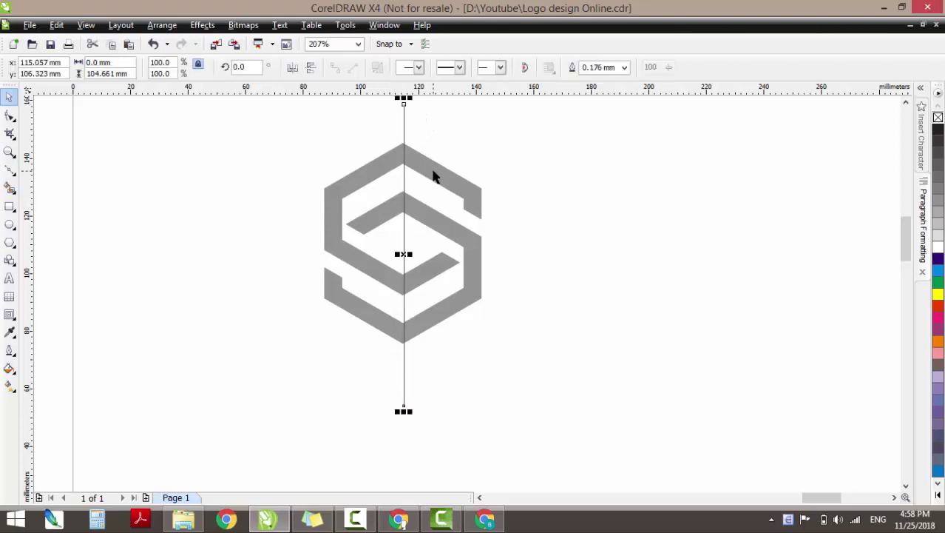
pyautogui.keyDown('shift'); pyautogui.click(433, 171); pyautogui.keyUp('shift')
pyautogui.press('c')
pyautogui.click(546, 199)
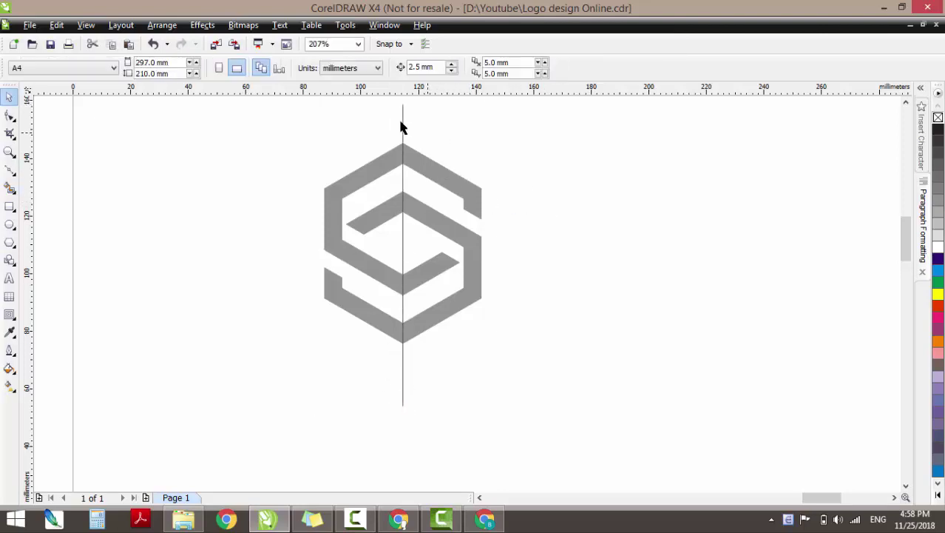
# Trim the upper piece of the S with the vertical line and break the resulting curve apart.
pyautogui.click(403, 120)
pyautogui.click(403, 126)
pyautogui.keyDown('shift'); pyautogui.click(428, 173); pyautogui.keyUp('shift')
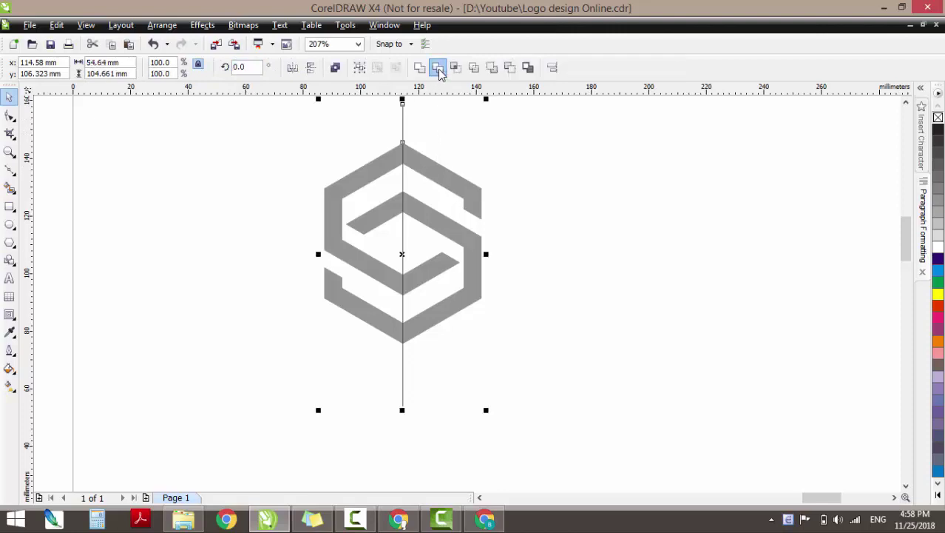
pyautogui.click(438, 67)
pyautogui.click(486, 156)
pyautogui.click(418, 163)
pyautogui.rightClick(419, 164)
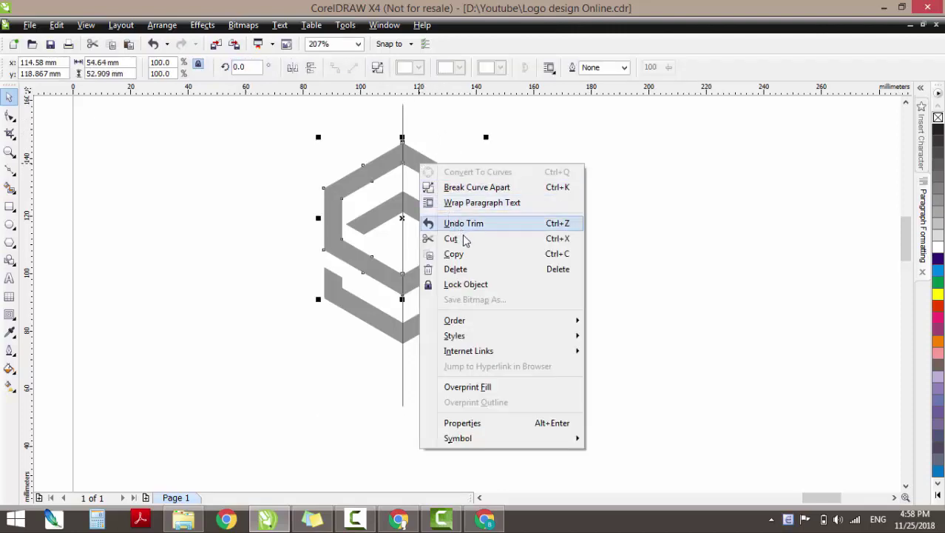
pyautogui.click(475, 187)
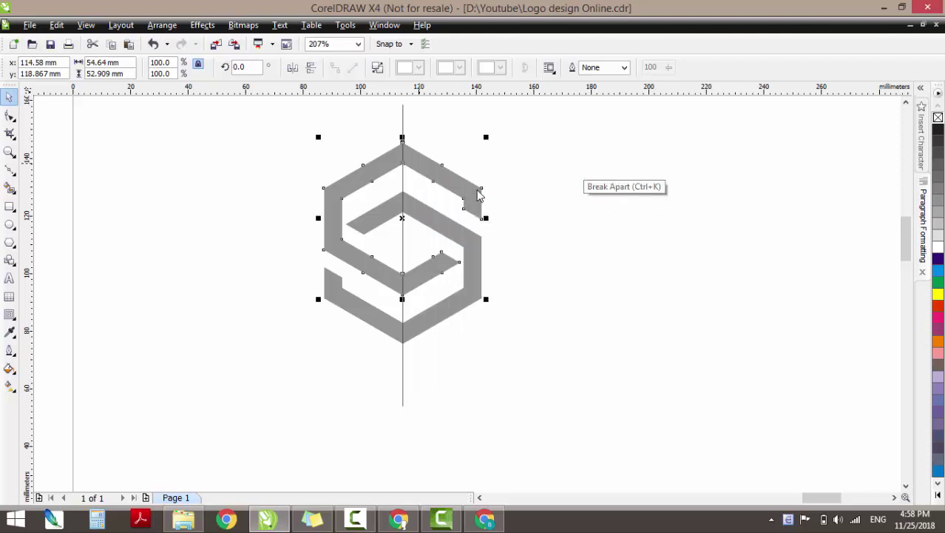
pyautogui.press('Escape')
# Fill the two right-hand sections of the split upper piece with light blue.
pyautogui.click(454, 186)
pyautogui.keyDown('shift'); pyautogui.click(438, 261); pyautogui.keyUp('shift')
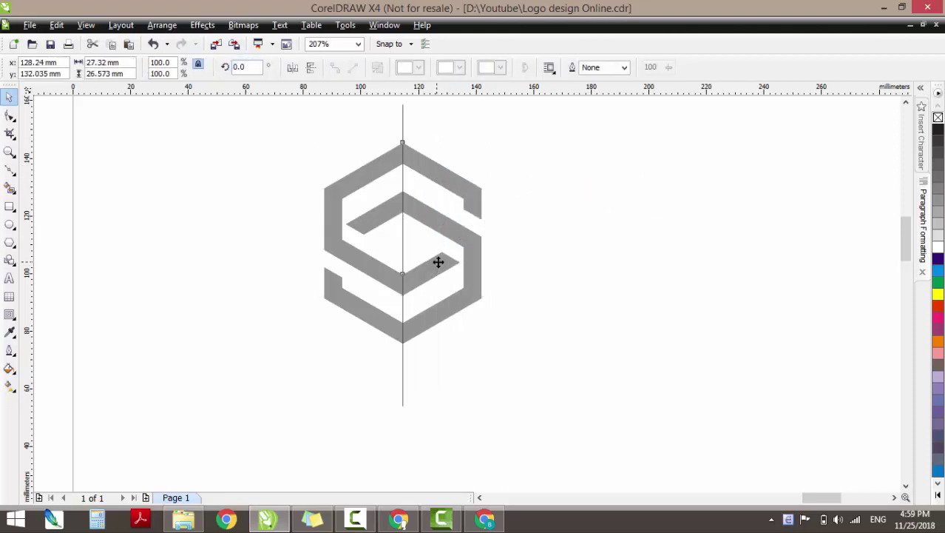
pyautogui.keyDown('shift'); pyautogui.click(438, 262); pyautogui.keyUp('shift')
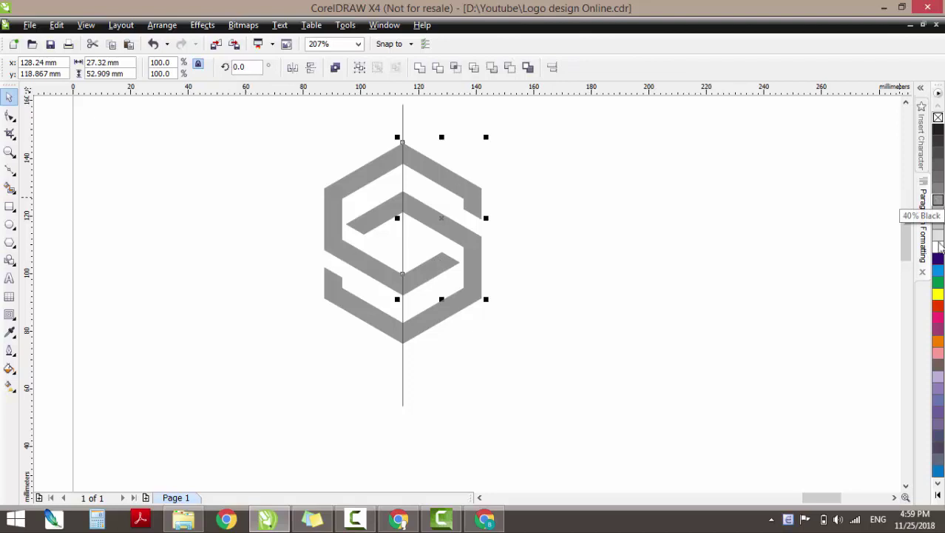
pyautogui.click(938, 271)
pyautogui.click(523, 169)
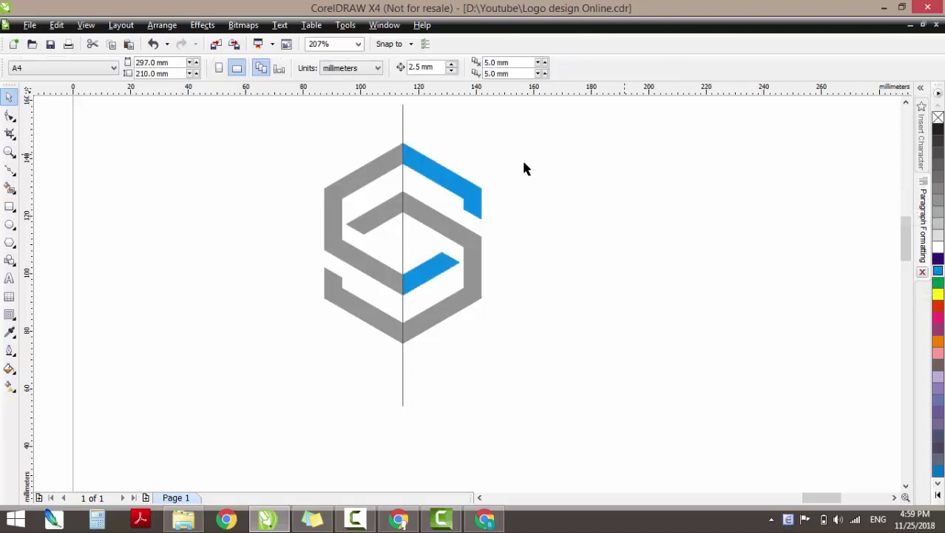
# Fill the left section of the upper piece with a darker blue of CMYK 100, 35, 0, 0.
pyautogui.click(384, 172)
pyautogui.click(938, 258)
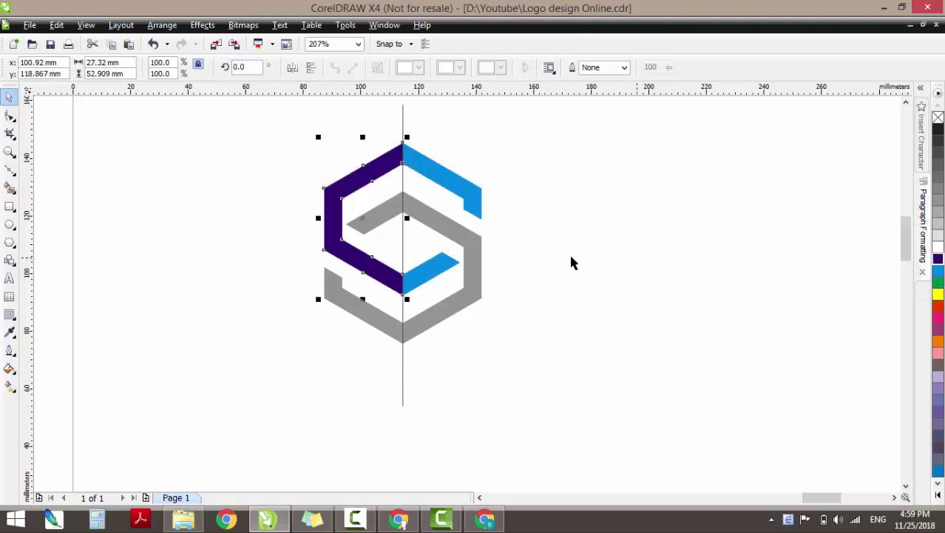
pyautogui.click(10, 367)
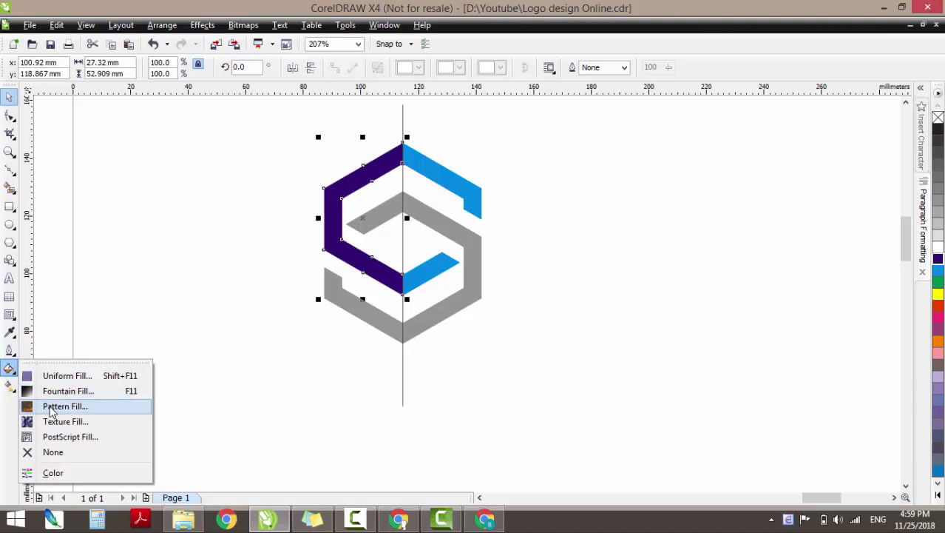
pyautogui.click(73, 376)
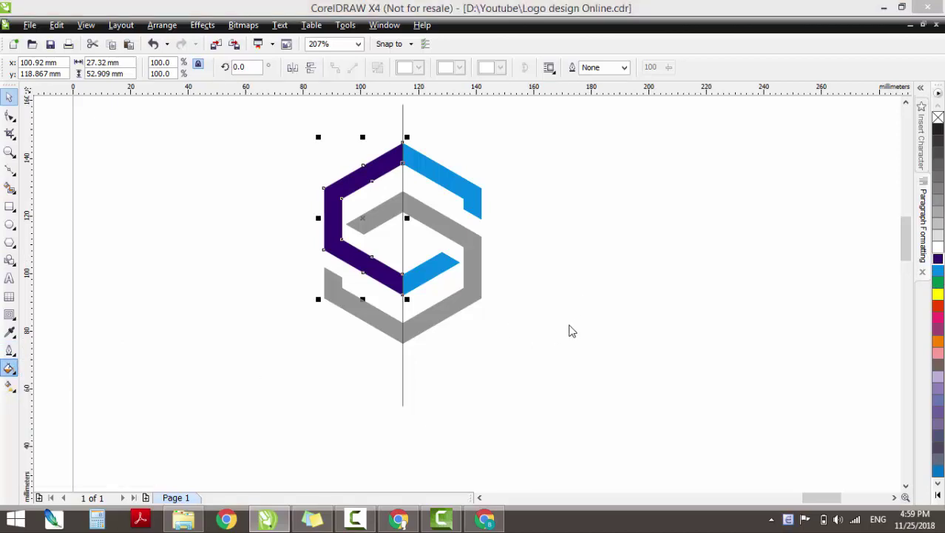
pyautogui.moveTo(520, 334); pyautogui.dragTo(494, 335)
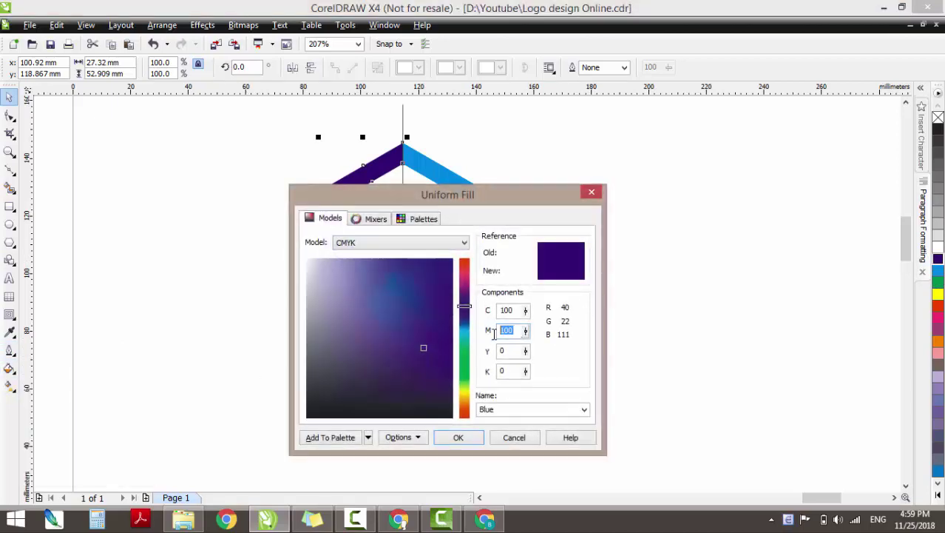
pyautogui.write('35')
pyautogui.press('Return')
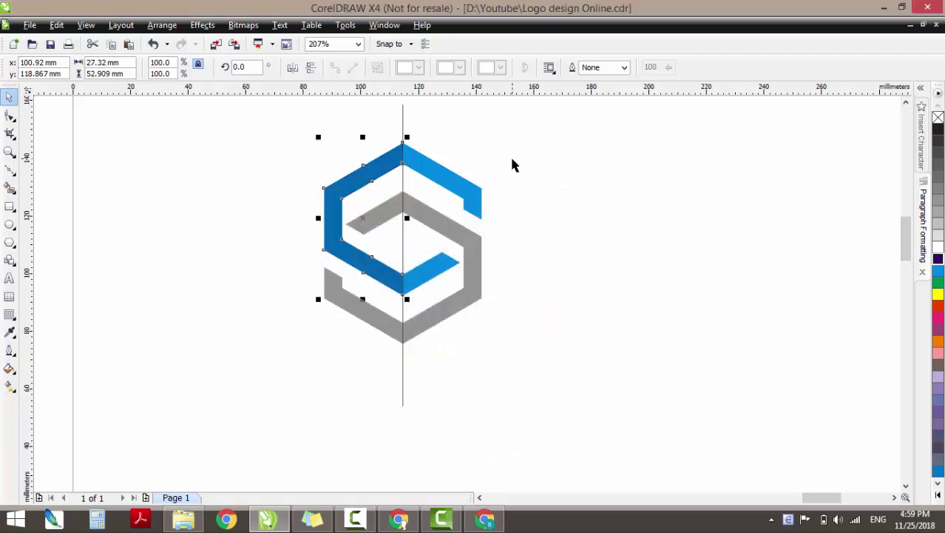
pyautogui.click(512, 164)
# Trim the lower gray piece of the S with the vertical line and break the resulting curve apart.
pyautogui.click(403, 127)
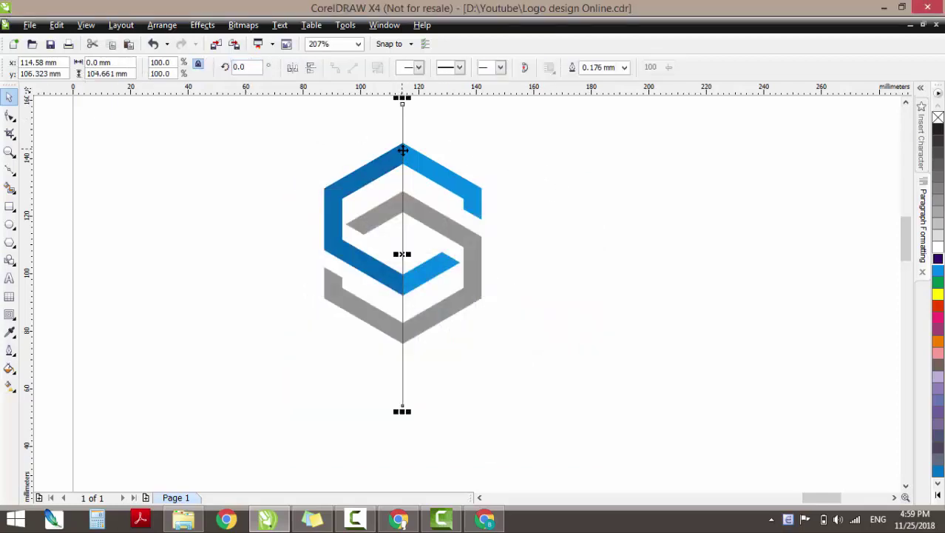
pyautogui.keyDown('shift'); pyautogui.click(427, 223); pyautogui.keyUp('shift')
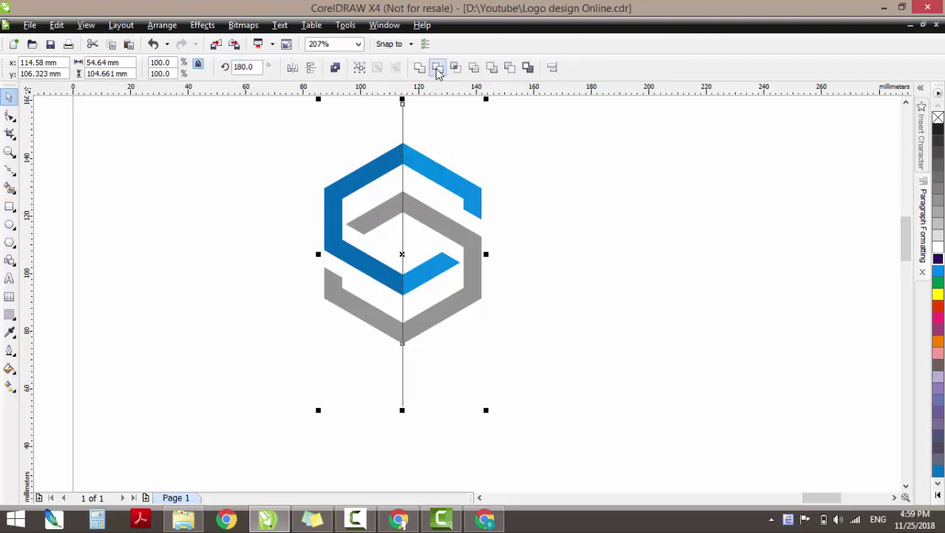
pyautogui.click(436, 67)
pyautogui.rightClick(444, 224)
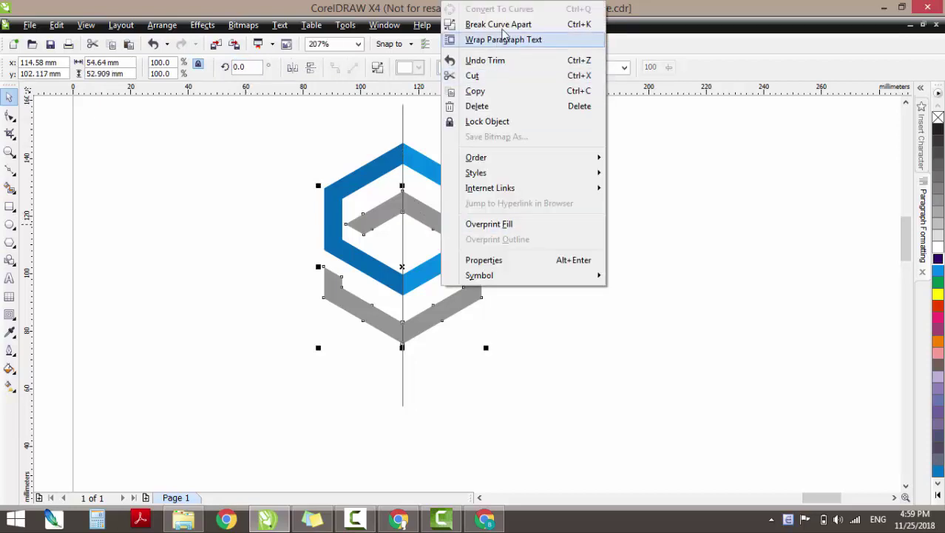
pyautogui.click(574, 185)
pyautogui.click(574, 186)
# Fill the right-hand section of the split lower piece with orange.
pyautogui.click(451, 229)
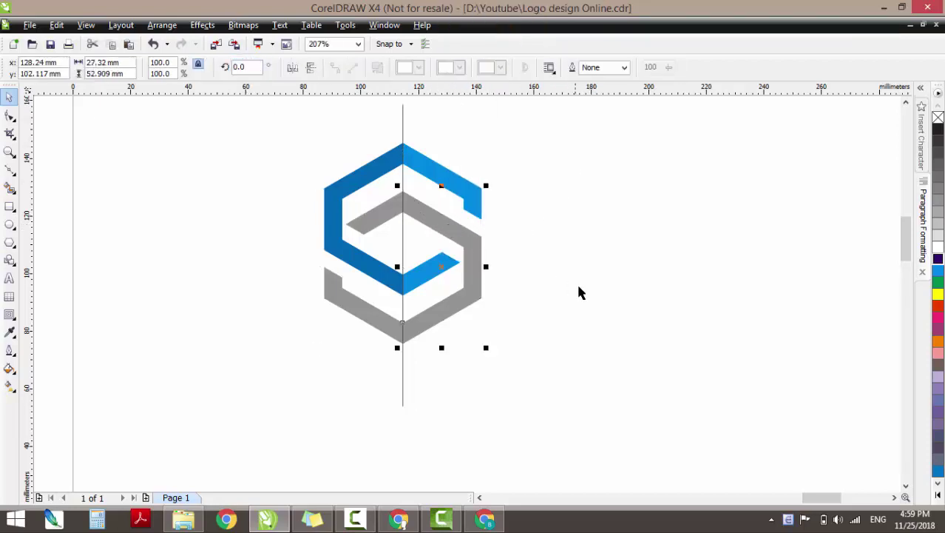
pyautogui.click(938, 341)
pyautogui.click(595, 198)
# Fill the two left-hand sections of the lower piece with yellow and deepen it to golden yellow by raising its magenta component.
pyautogui.click(392, 214)
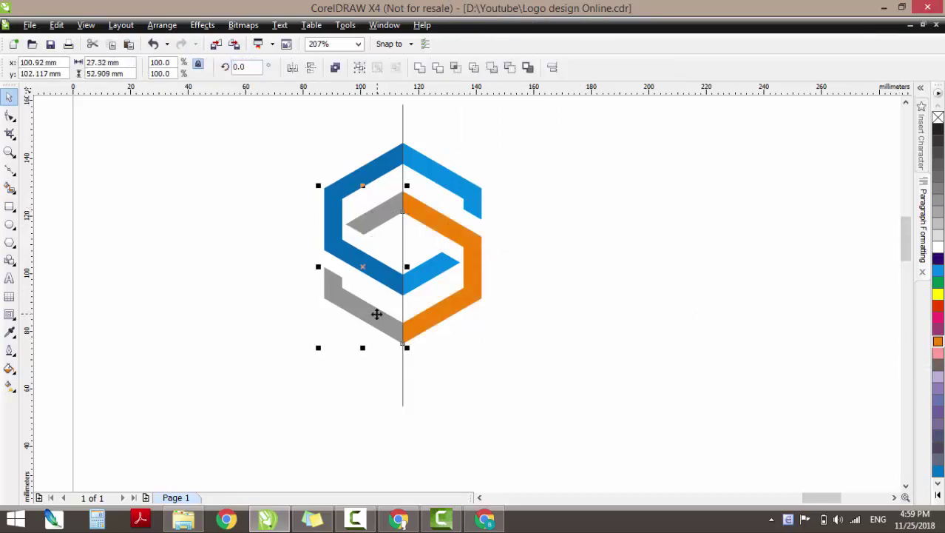
pyautogui.click(938, 295)
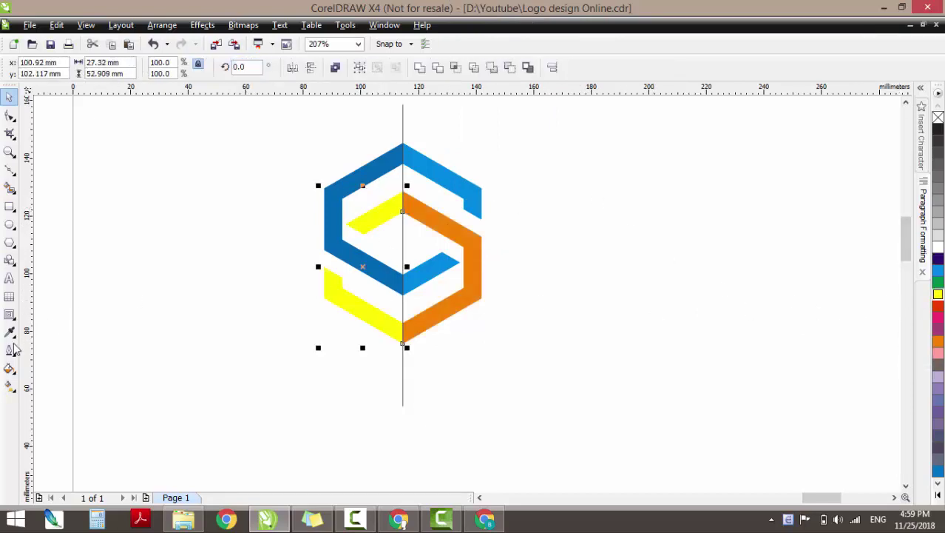
pyautogui.click(14, 372)
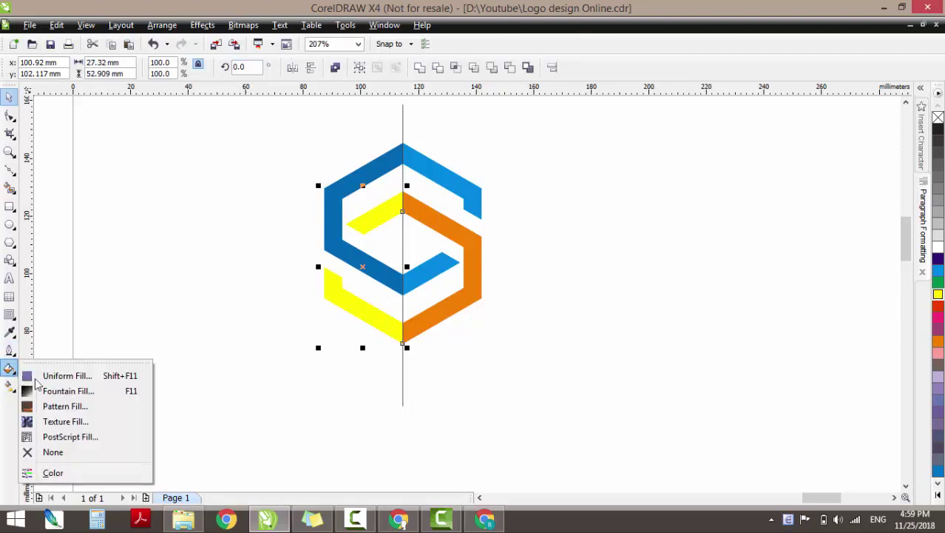
pyautogui.click(44, 377)
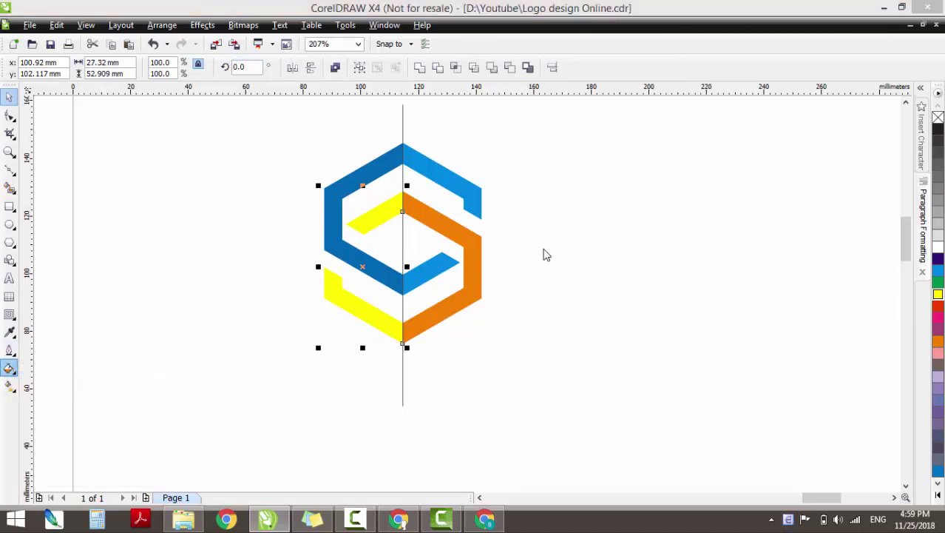
pyautogui.doubleClick(515, 331)
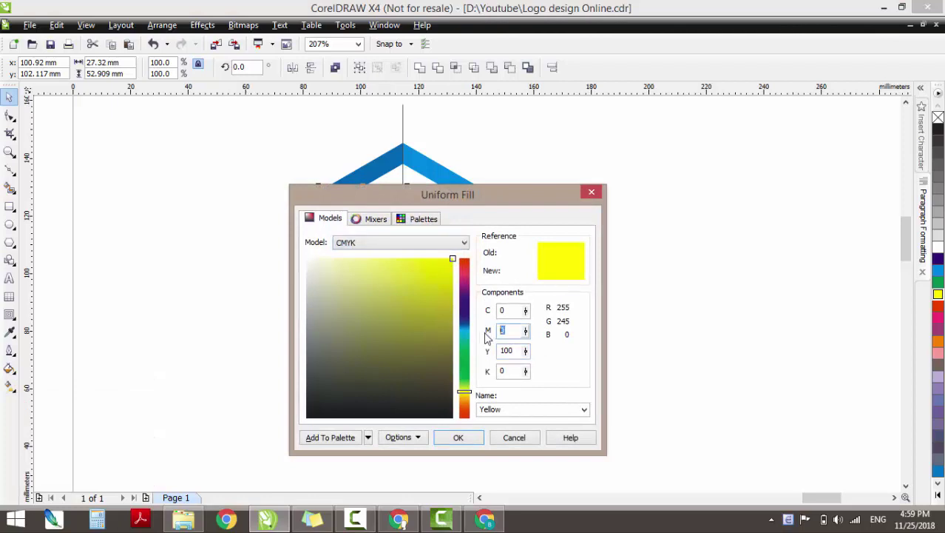
pyautogui.press('Return')
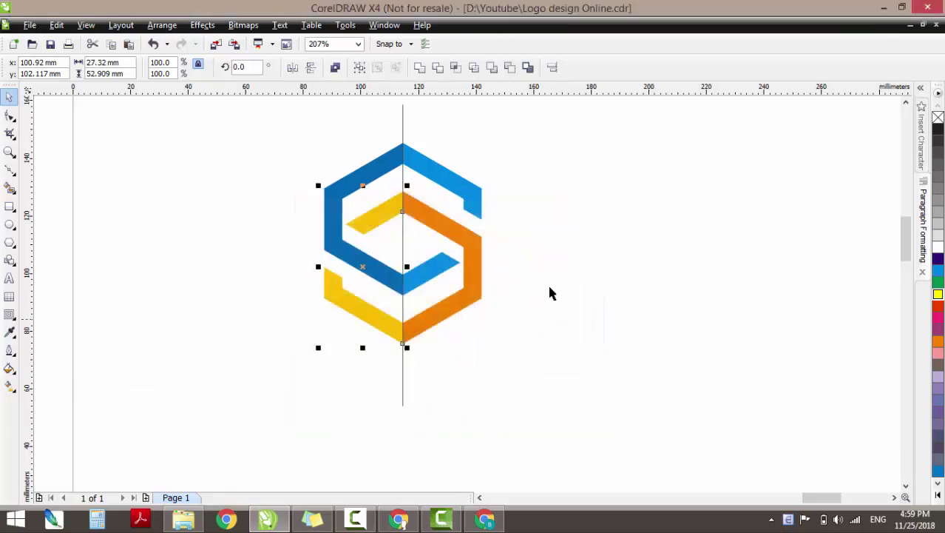
pyautogui.click(581, 186)
# Delete the vertical line and group all the colored pieces of the logo.
pyautogui.click(402, 125)
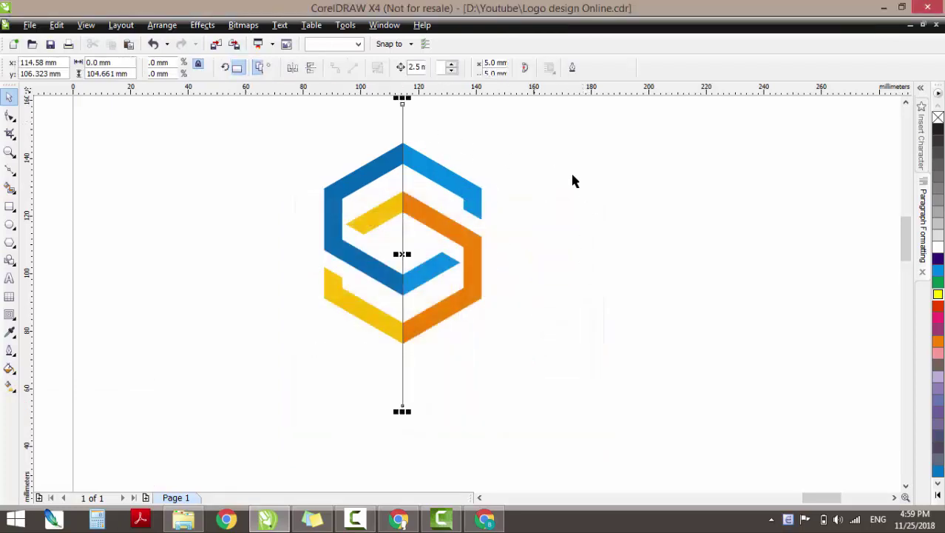
pyautogui.click(620, 235)
pyautogui.moveTo(238, 122); pyautogui.dragTo(561, 413)
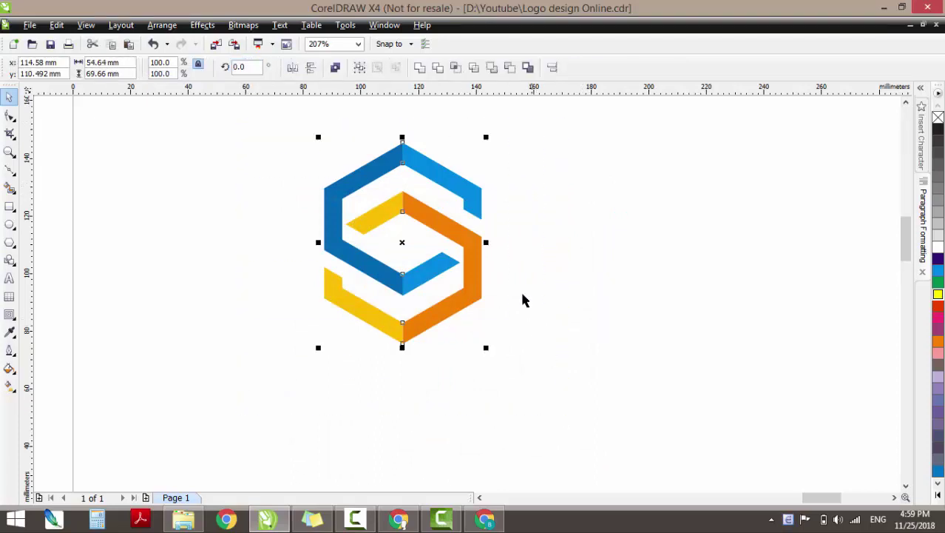
pyautogui.hotkey('ctrl', 'g')
pyautogui.click(549, 188)
pyautogui.scroll(-1, 483, 259)
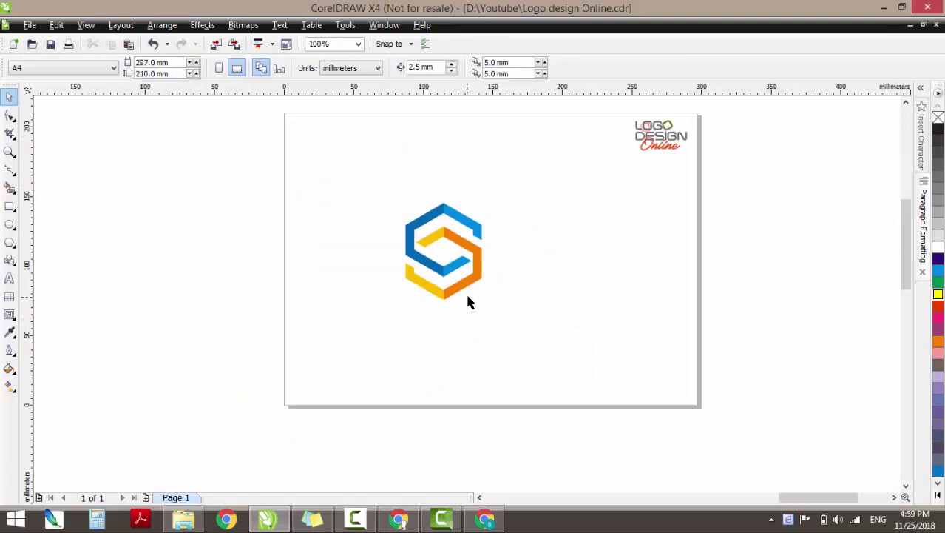
# Scale the grouped logo down to about 28 mm wide and 36 mm high.
pyautogui.moveTo(285, 113); pyautogui.dragTo(743, 434)
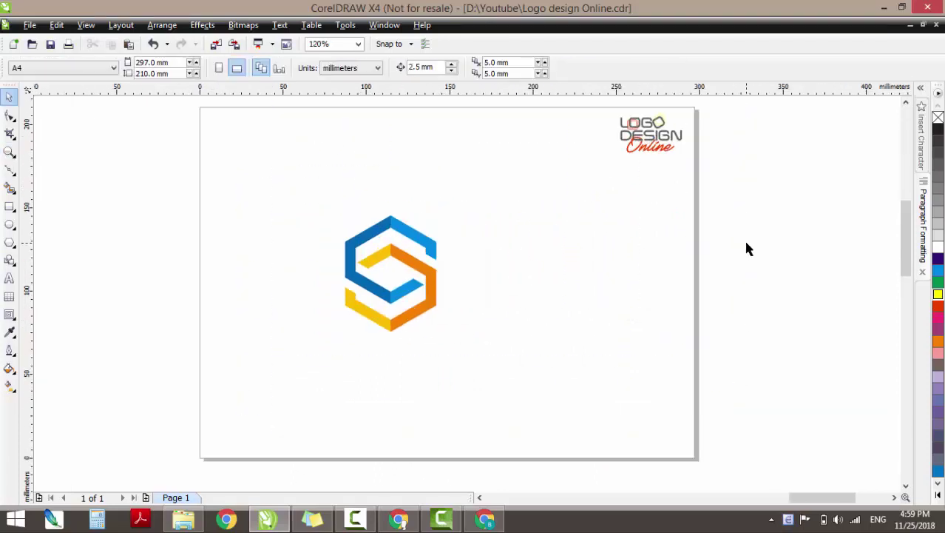
pyautogui.moveTo(296, 185); pyautogui.dragTo(482, 397)
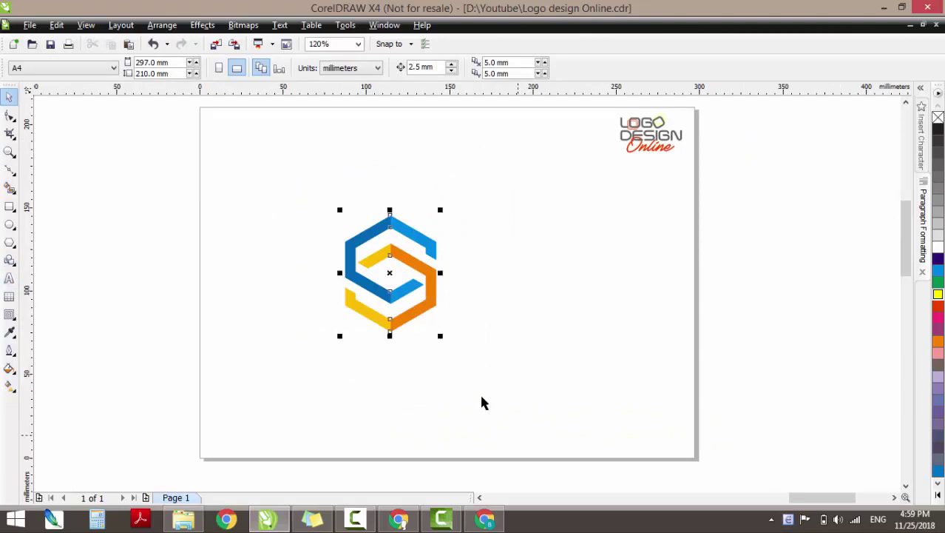
pyautogui.moveTo(440, 336); pyautogui.dragTo(400, 280)
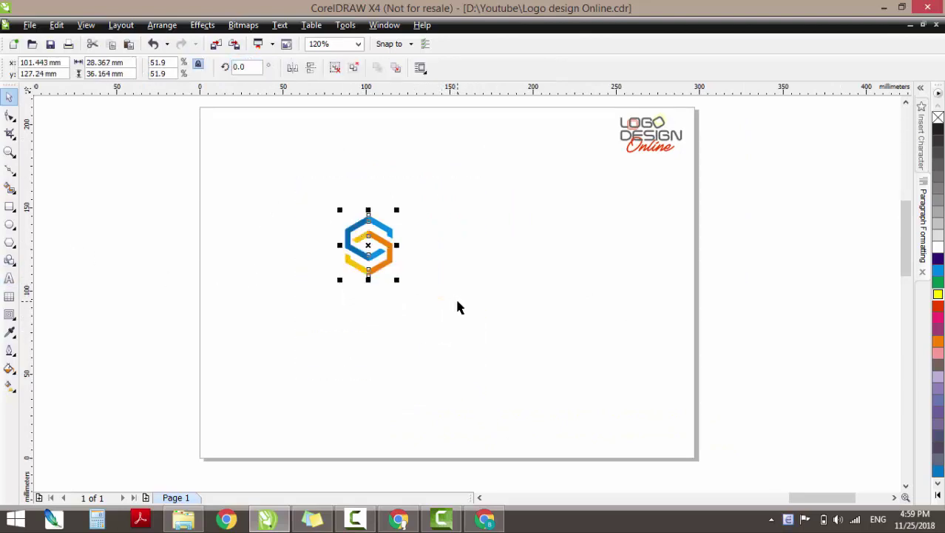
pyautogui.click(441, 344)
# Add the text BRANDNAME and place it just beneath the logo.
pyautogui.click(9, 277)
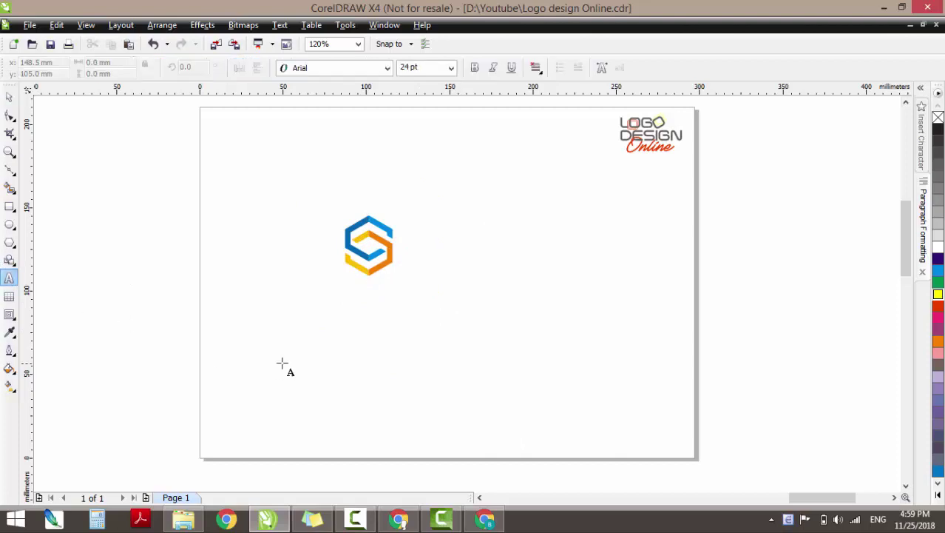
pyautogui.click(285, 330)
pyautogui.write('B')
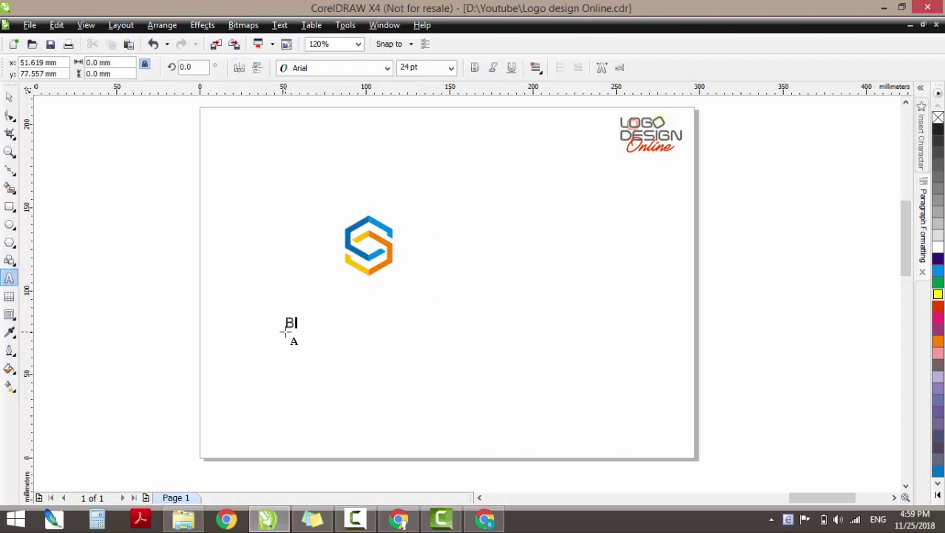
pyautogui.write('RANDNAME')
pyautogui.hotkey('ctrl', 'space')
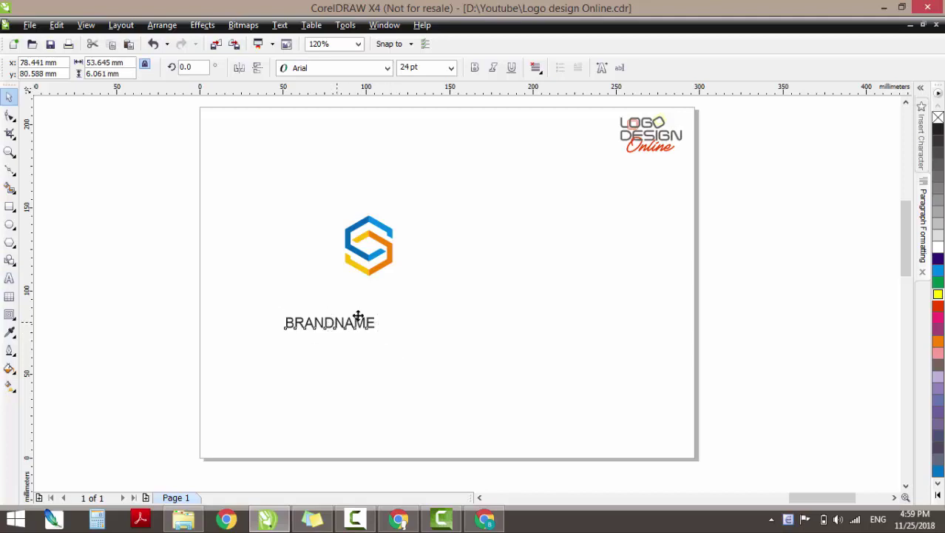
pyautogui.moveTo(358, 317); pyautogui.dragTo(382, 291)
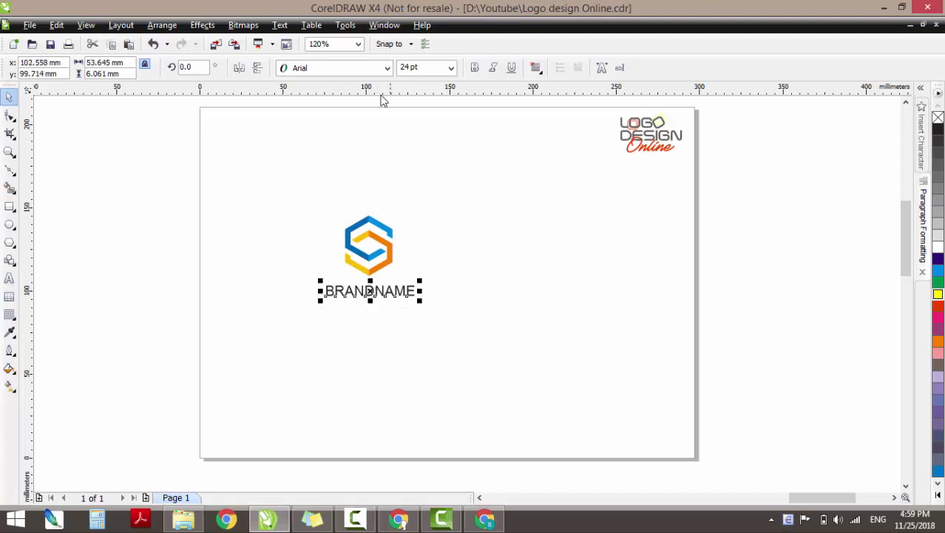
# Set the font of the BRANDNAME text to Arial Unicode MS.
pyautogui.click(350, 72)
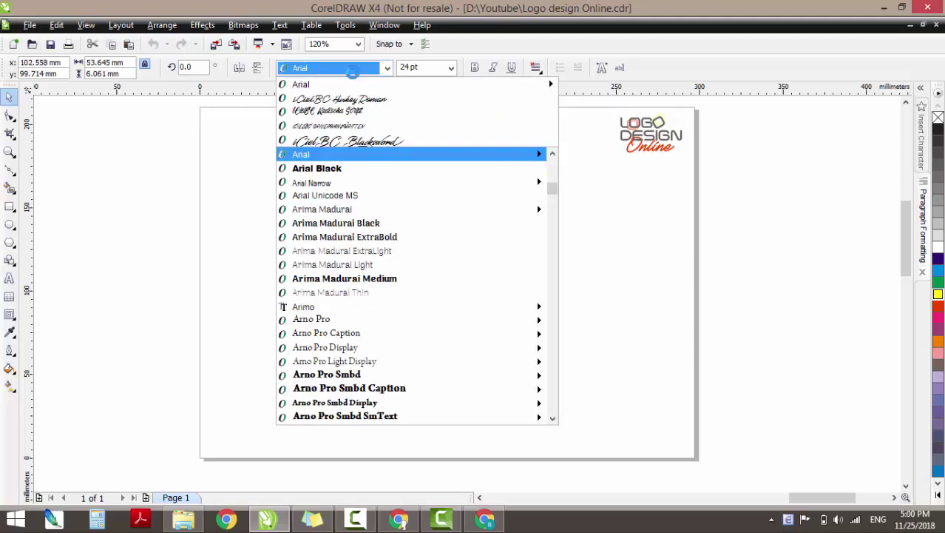
pyautogui.click(363, 195)
pyautogui.click(488, 268)
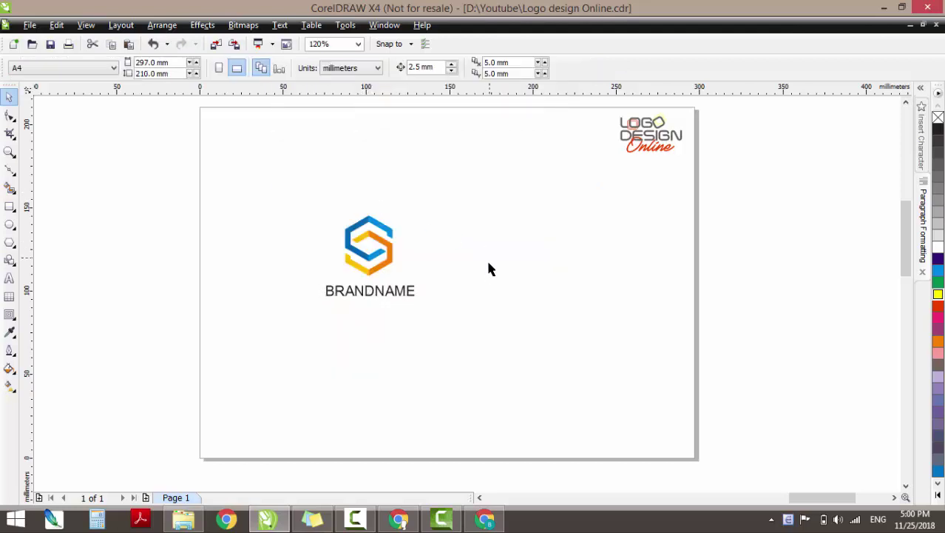
# Set the font of the BRANDNAME text to Humanst521 BT.
pyautogui.click(409, 292)
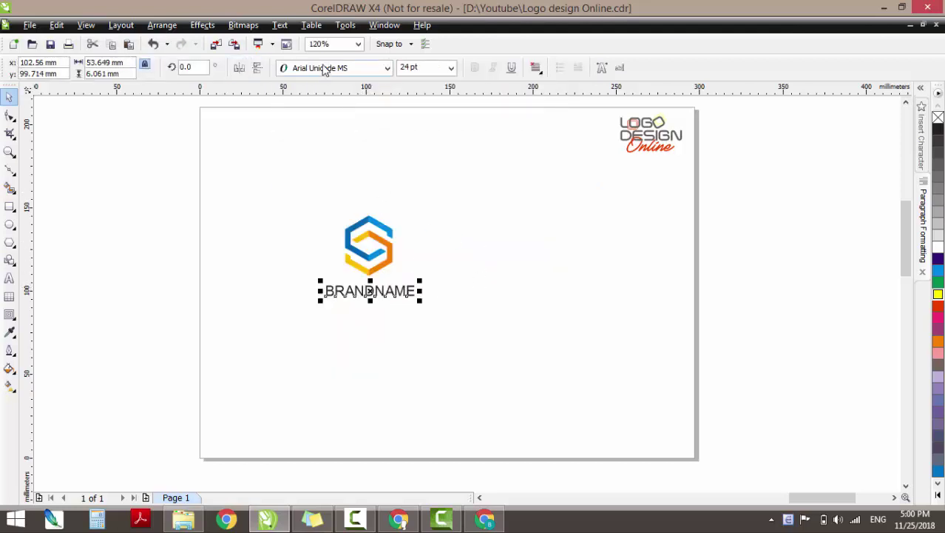
pyautogui.click(325, 69)
pyautogui.write('Humanst521 BT')
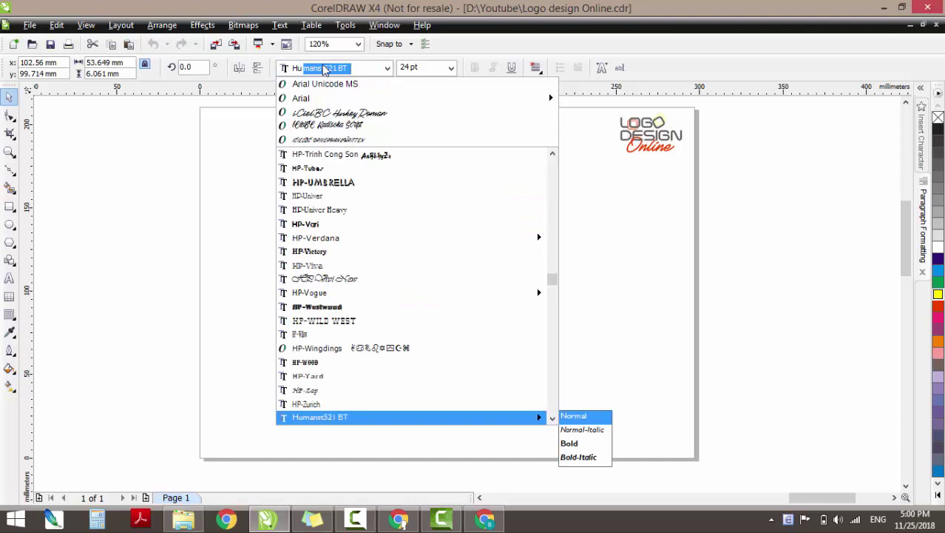
pyautogui.press('Return')
pyautogui.click(494, 276)
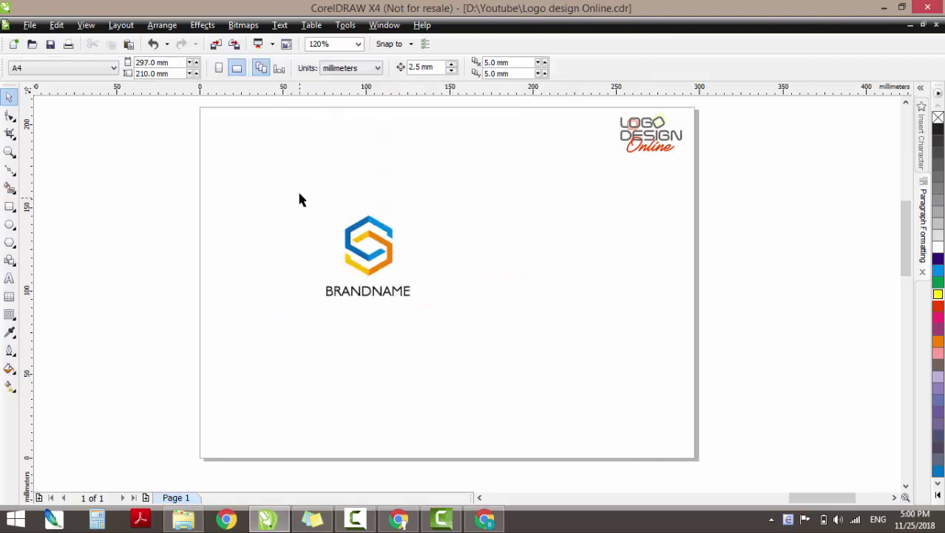
# Scale the logo down to about 23 mm wide and center the BRANDNAME text closer beneath it.
pyautogui.moveTo(300, 199); pyautogui.dragTo(419, 281)
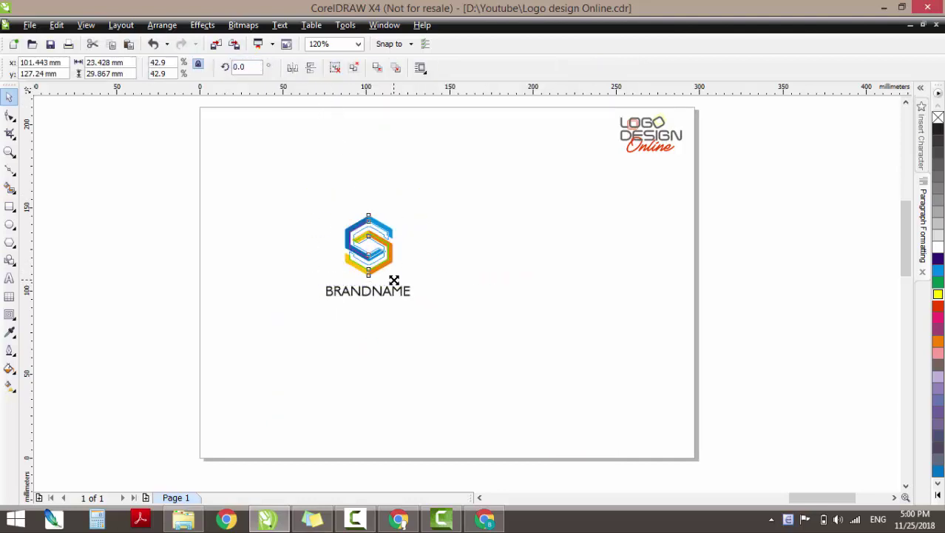
pyautogui.click(432, 307)
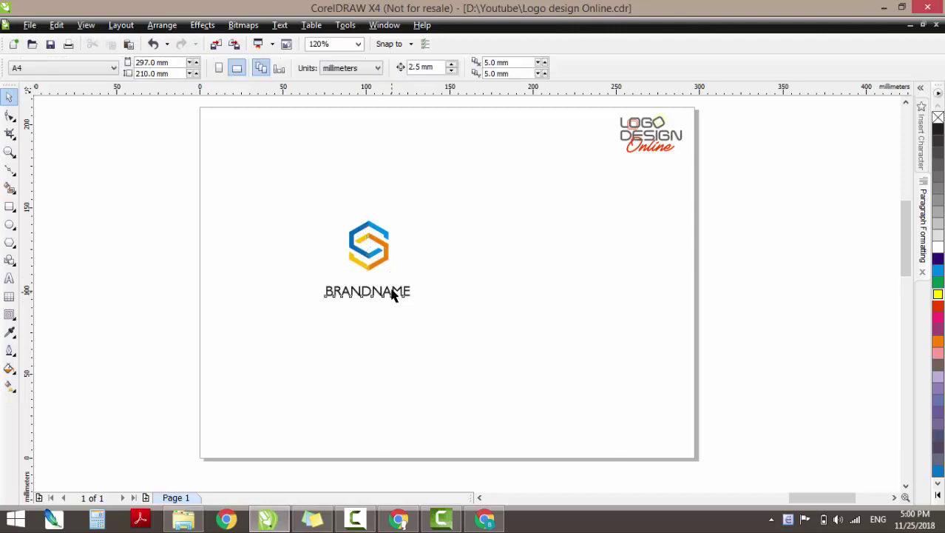
pyautogui.moveTo(392, 288); pyautogui.dragTo(392, 279)
pyautogui.keyDown('shift'); pyautogui.click(386, 258); pyautogui.keyUp('shift')
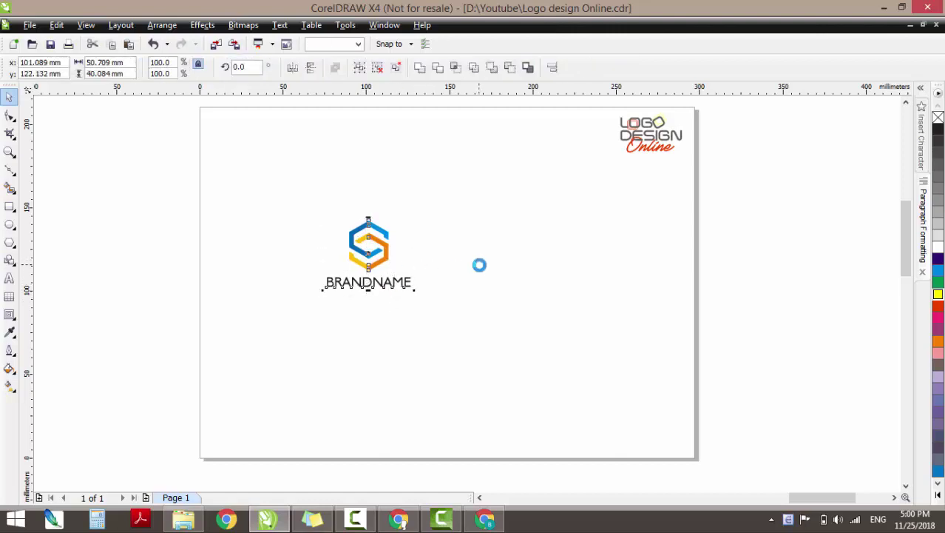
pyautogui.click(480, 264)
# Copy the logo's dark blue fill to the BRANDNAME text and convert the text to curves.
pyautogui.press('F2')
pyautogui.moveTo(295, 190); pyautogui.dragTo(465, 333)
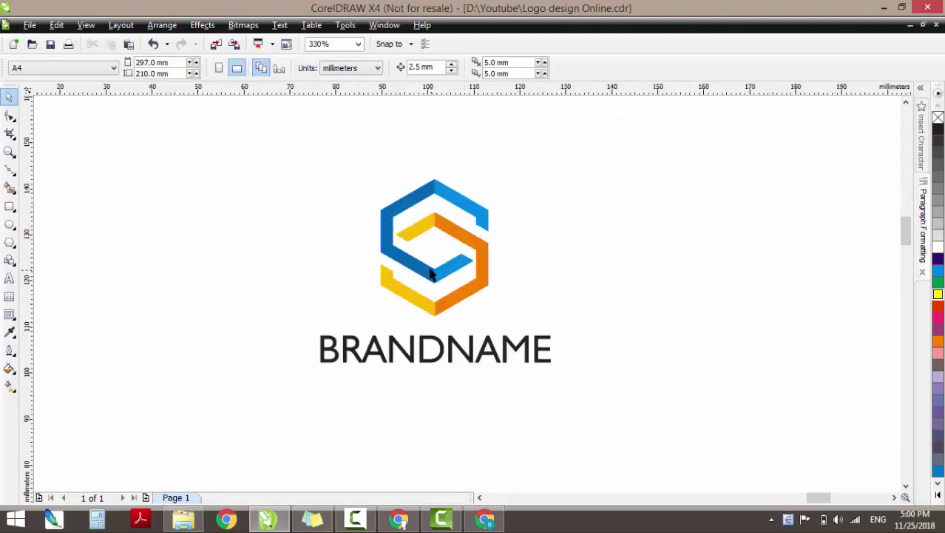
pyautogui.moveTo(432, 274); pyautogui.dragTo(421, 338)
pyautogui.click(505, 344)
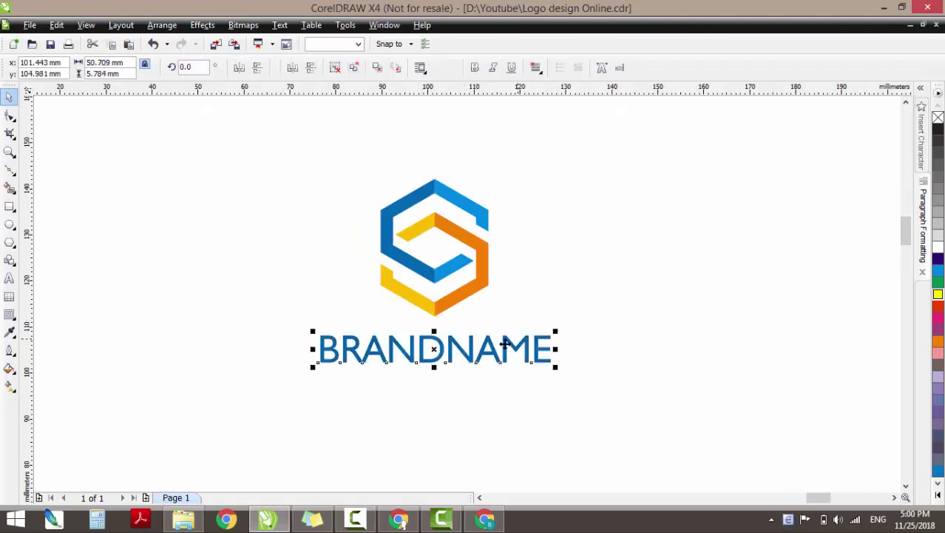
# Scale down the logo together with its brand name and place a duplicate of both directly below.
pyautogui.press('F3')
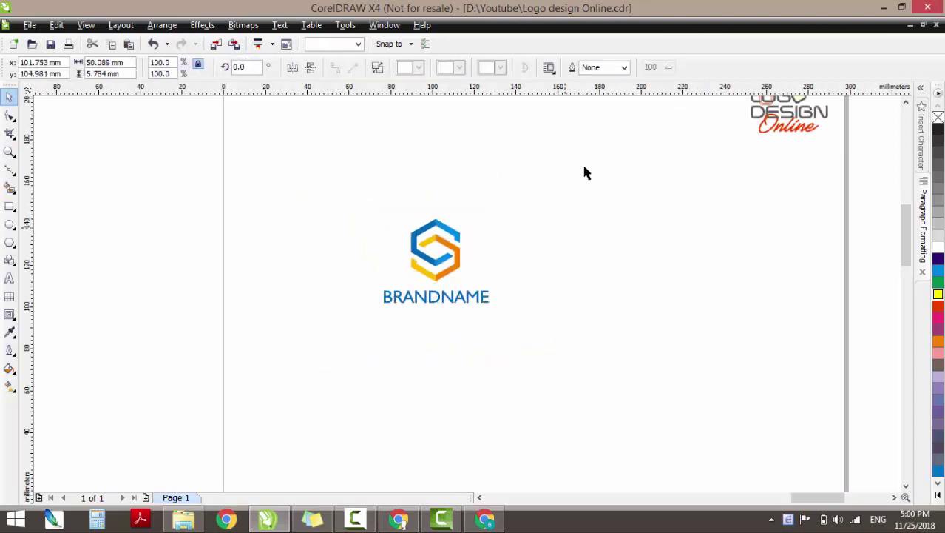
pyautogui.moveTo(583, 171); pyautogui.dragTo(348, 360)
pyautogui.moveTo(493, 214); pyautogui.dragTo(449, 337)
pyautogui.click(519, 317)
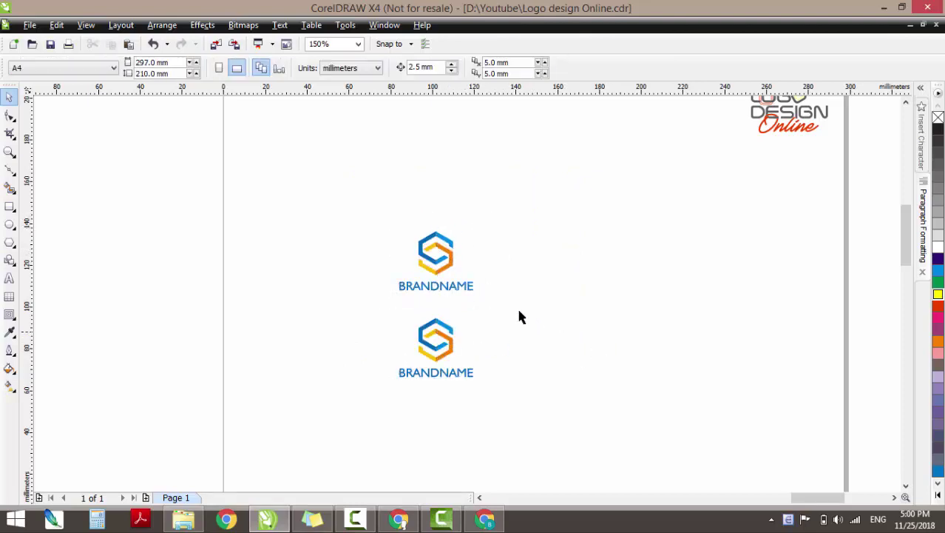
# Fill the dark blue left section of the lower logo copy with purple.
pyautogui.press('z')
pyautogui.moveTo(354, 200); pyautogui.dragTo(545, 401)
pyautogui.press('space')
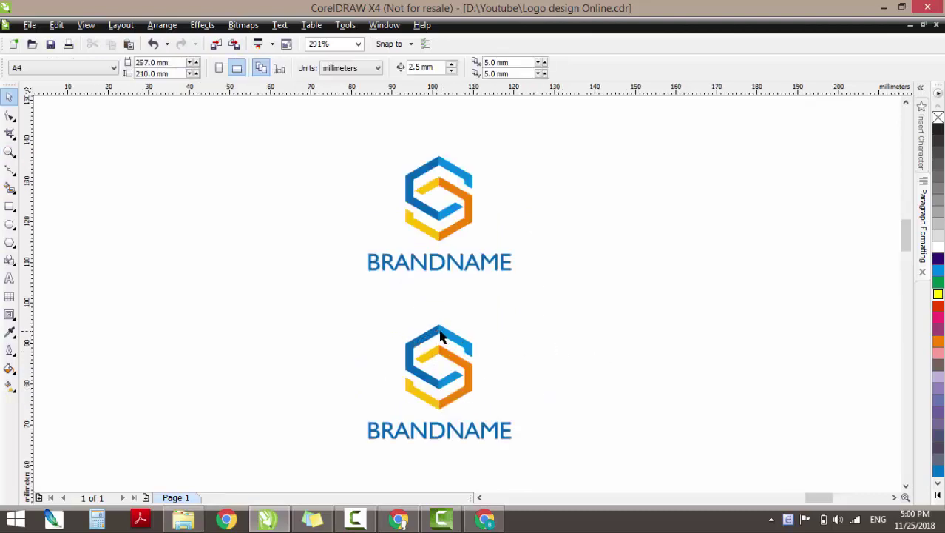
pyautogui.keyDown('ctrl'); pyautogui.click(433, 334); pyautogui.keyUp('ctrl')
pyautogui.keyDown('ctrl'); pyautogui.click(433, 333); pyautogui.keyUp('ctrl')
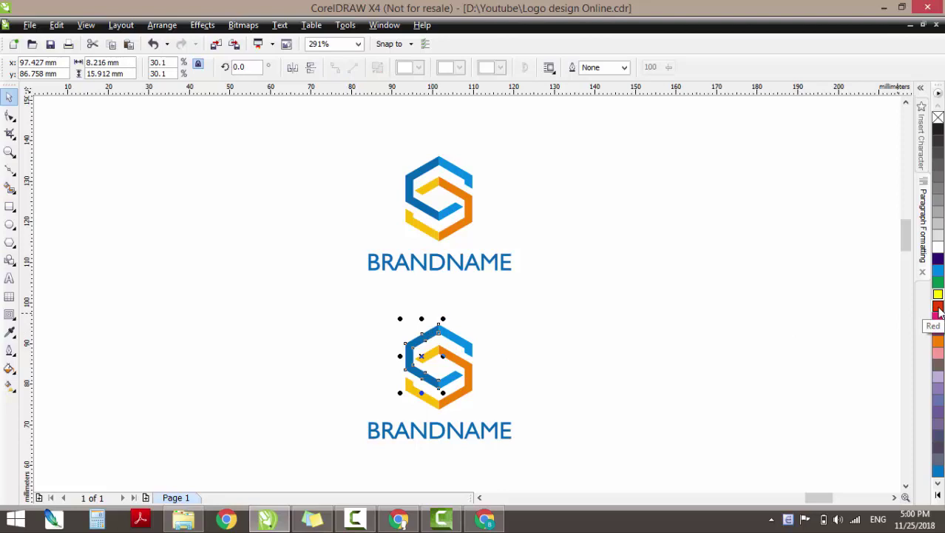
pyautogui.click(500, 330)
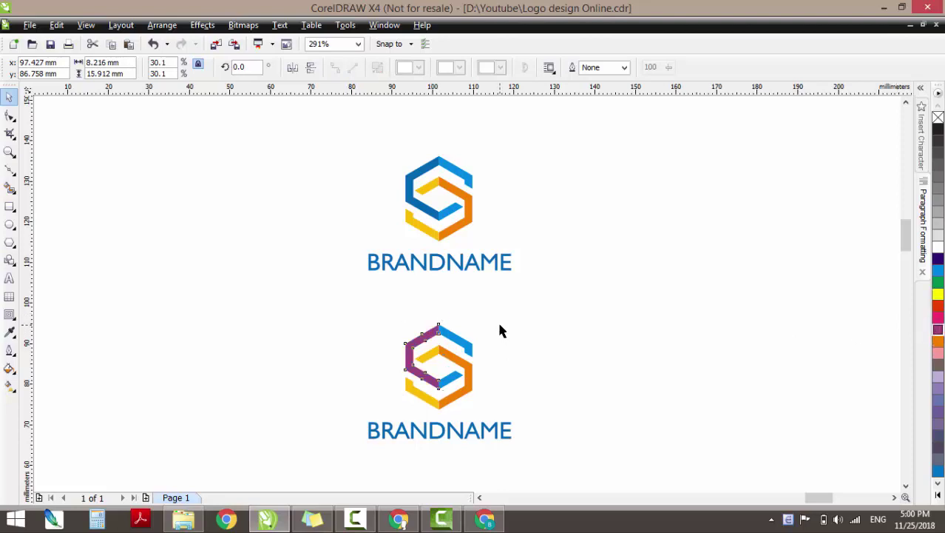
# Fill the lower logo's upper light blue section with magenta, using CMYK values 0, 100, 0, 0.
pyautogui.click(461, 344)
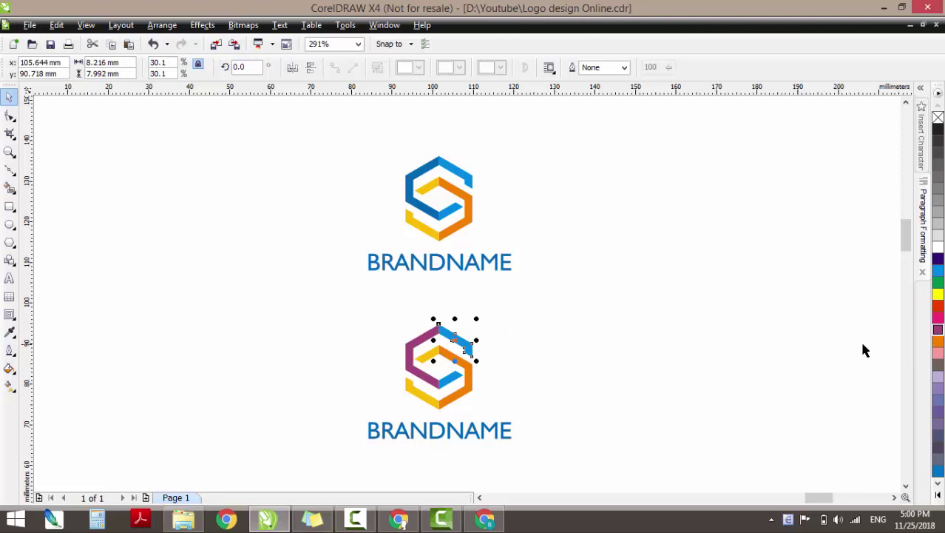
pyautogui.click(938, 330)
pyautogui.click(9, 368)
pyautogui.click(66, 376)
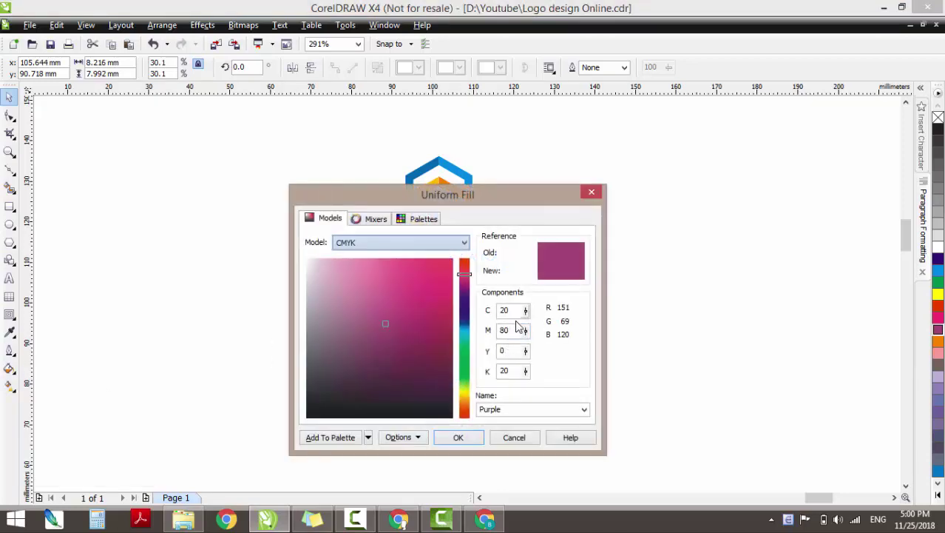
pyautogui.click(501, 311)
pyautogui.write('0')
pyautogui.press('Tab')
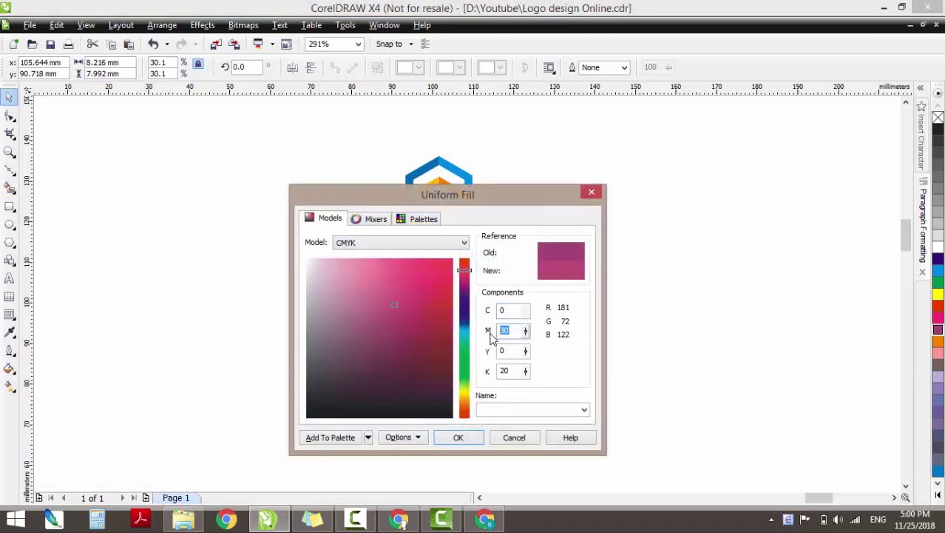
pyautogui.write('100')
pyautogui.press('Tab')
pyautogui.press('Tab')
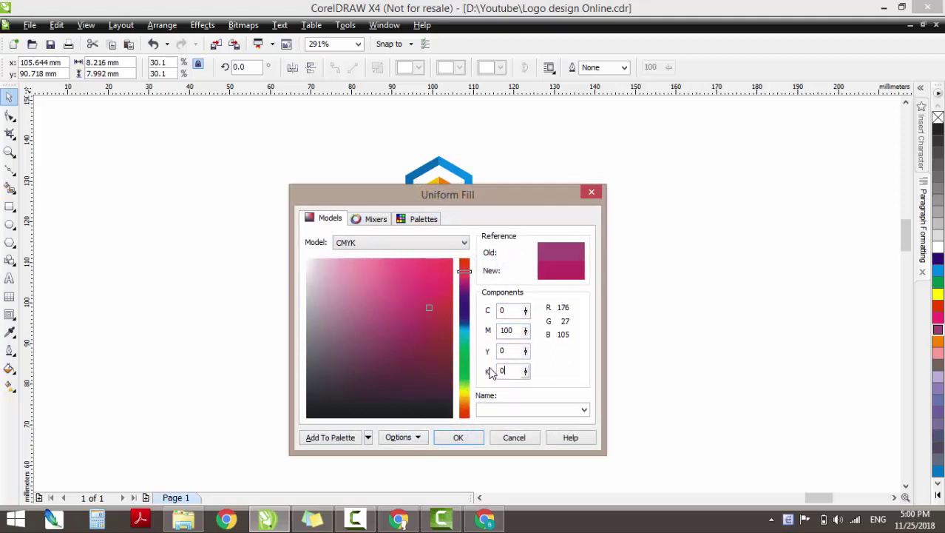
pyautogui.write('0')
pyautogui.press('Return')
pyautogui.click(621, 337)
# Copy the magenta fill to the lower logo's inner light blue section and the purple fill to its BRANDNAME text.
pyautogui.click(466, 349)
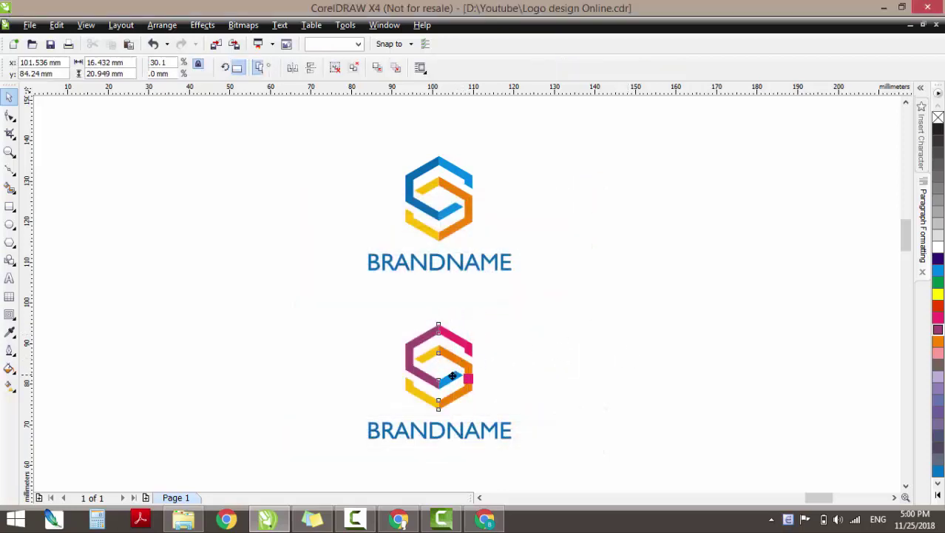
pyautogui.click(540, 377)
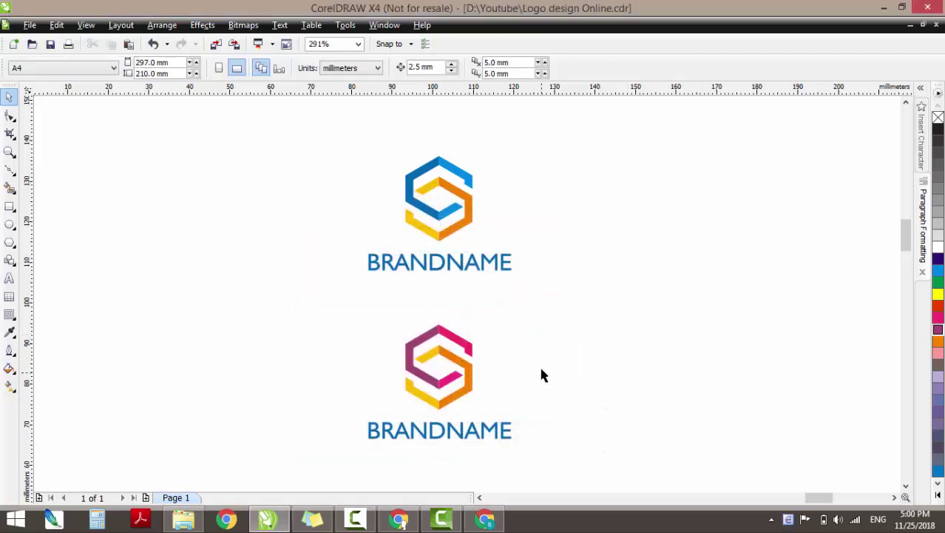
pyautogui.click(423, 352)
pyautogui.moveTo(426, 426); pyautogui.dragTo(428, 427)
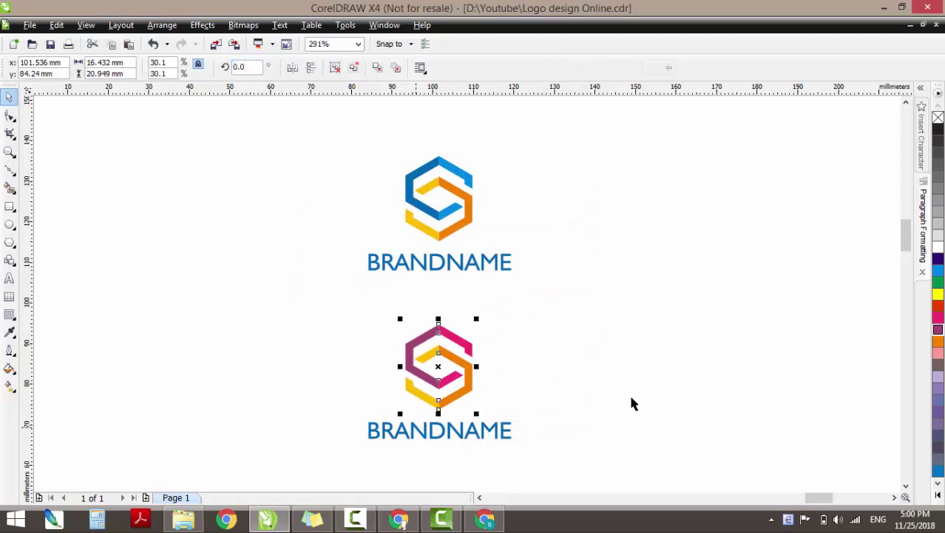
pyautogui.click(580, 393)
# Duplicate the purple and orange logo with its brand name and place the copy directly to its left.
pyautogui.moveTo(279, 316); pyautogui.dragTo(586, 457)
pyautogui.moveTo(455, 379); pyautogui.dragTo(245, 378)
pyautogui.click(333, 314)
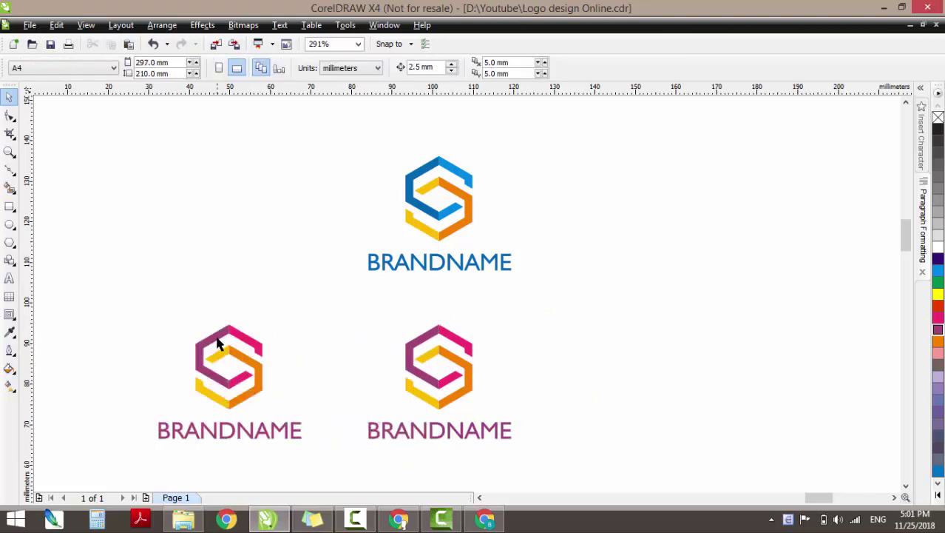
# Recolor the left logo copy's orange section green and both of its yellow sections light green.
pyautogui.click(253, 368)
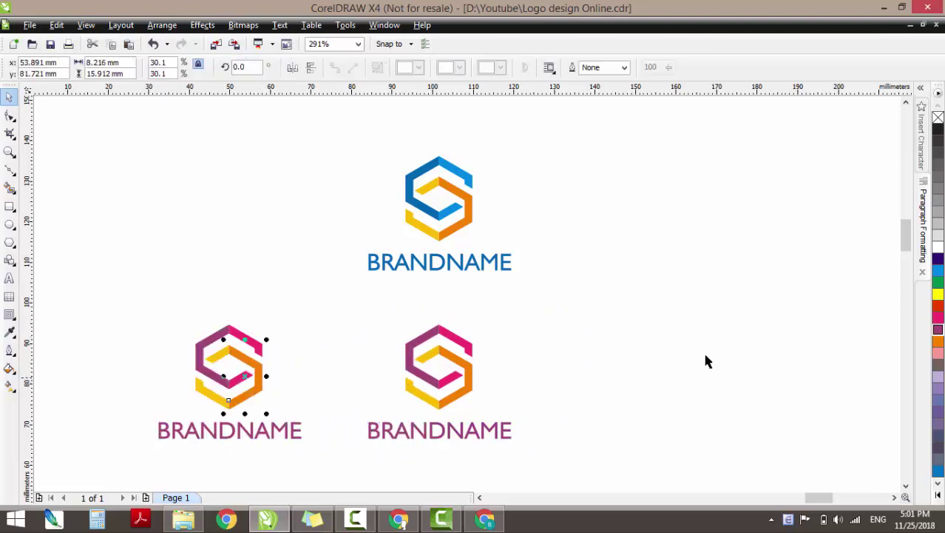
pyautogui.click(938, 285)
pyautogui.click(332, 320)
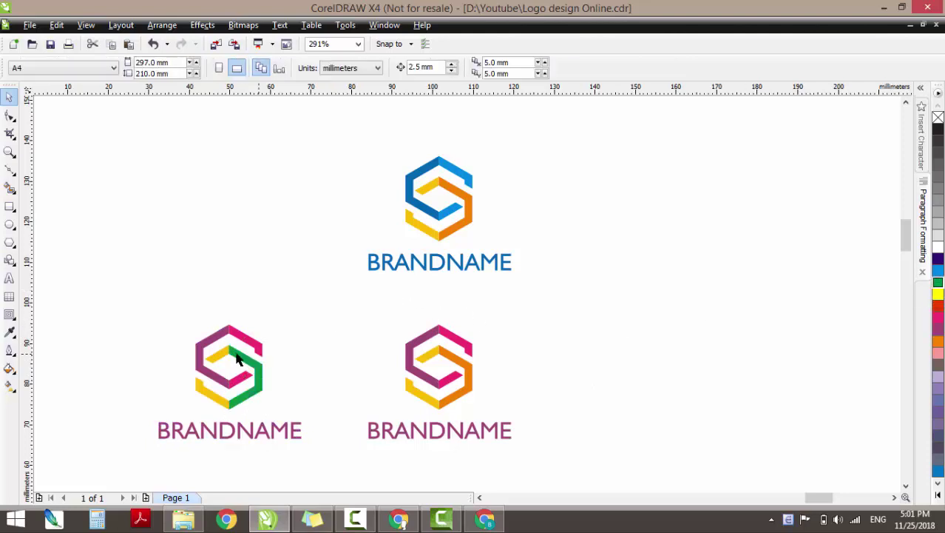
pyautogui.click(216, 359)
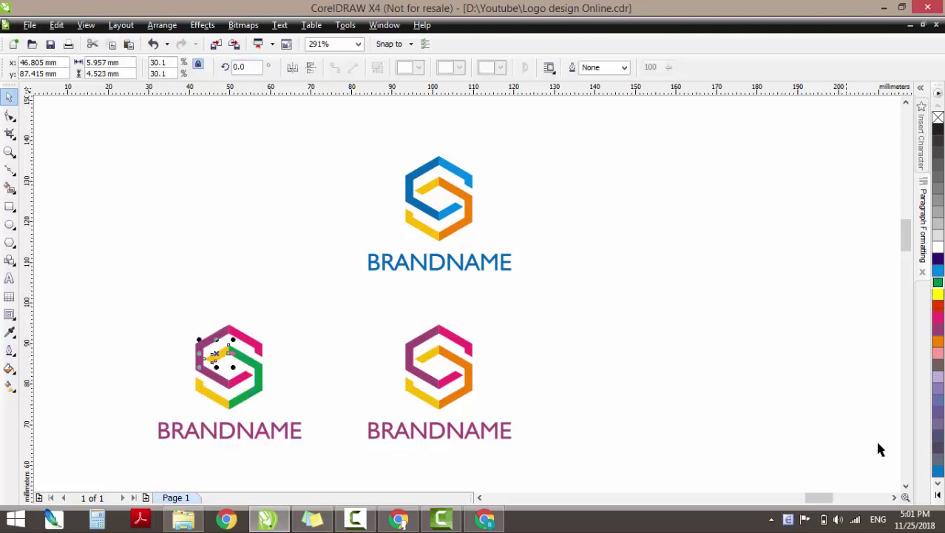
pyautogui.click(938, 497)
pyautogui.click(888, 294)
pyautogui.click(294, 317)
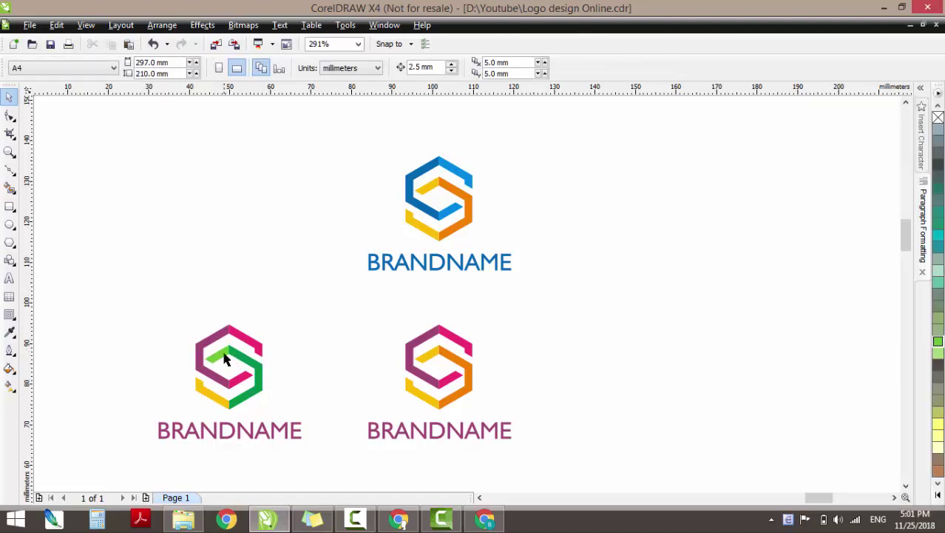
pyautogui.moveTo(224, 358); pyautogui.dragTo(213, 392)
pyautogui.click(328, 379)
# Scale all three logos down together to about 59 mm overall width and shift them toward the page's left side.
pyautogui.scroll(-2, 330, 379)
pyautogui.press('F2')
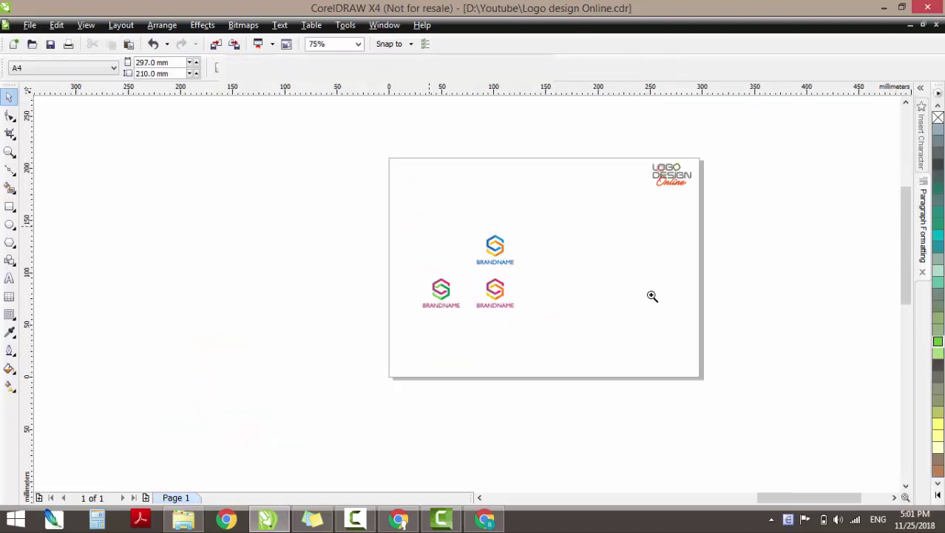
pyautogui.moveTo(333, 152); pyautogui.dragTo(728, 384)
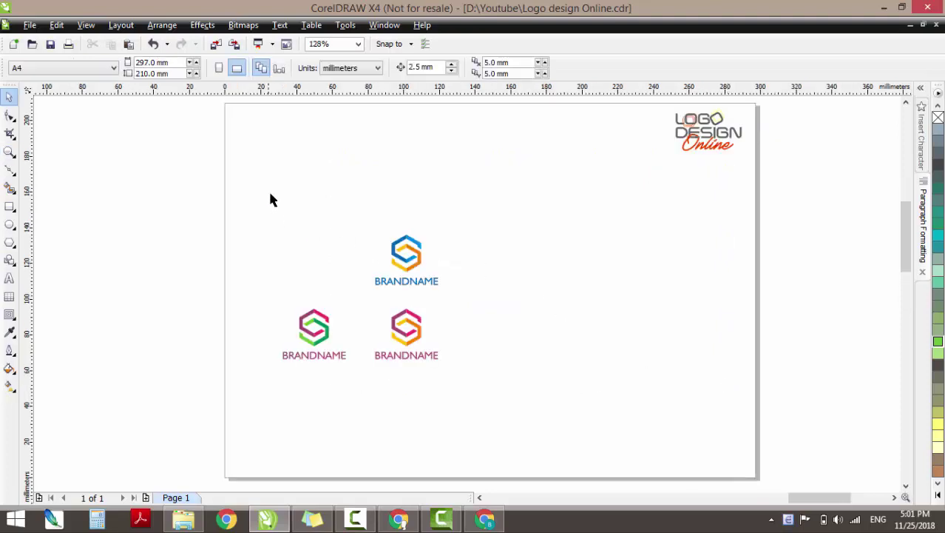
pyautogui.moveTo(270, 200); pyautogui.dragTo(460, 393)
pyautogui.moveTo(442, 362); pyautogui.dragTo(413, 348)
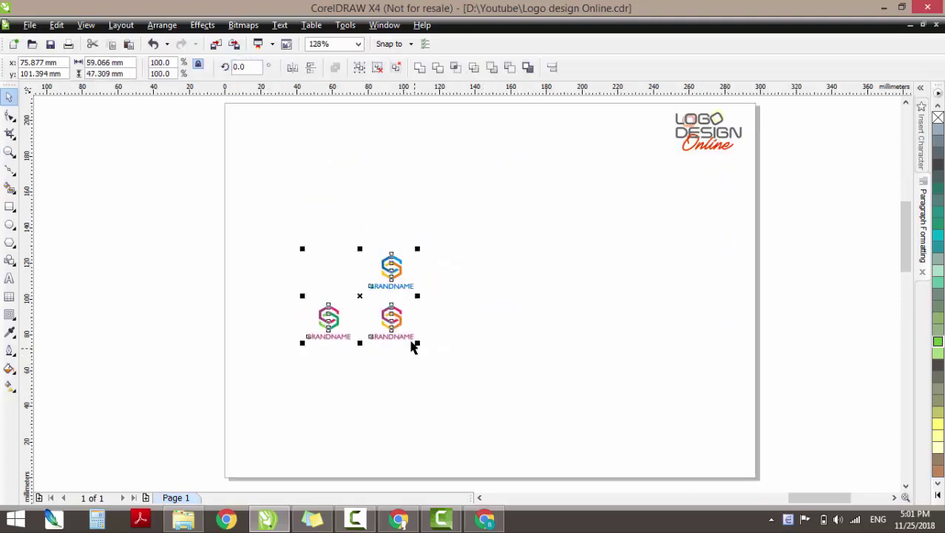
pyautogui.moveTo(392, 316); pyautogui.dragTo(370, 316)
pyautogui.click(489, 307)
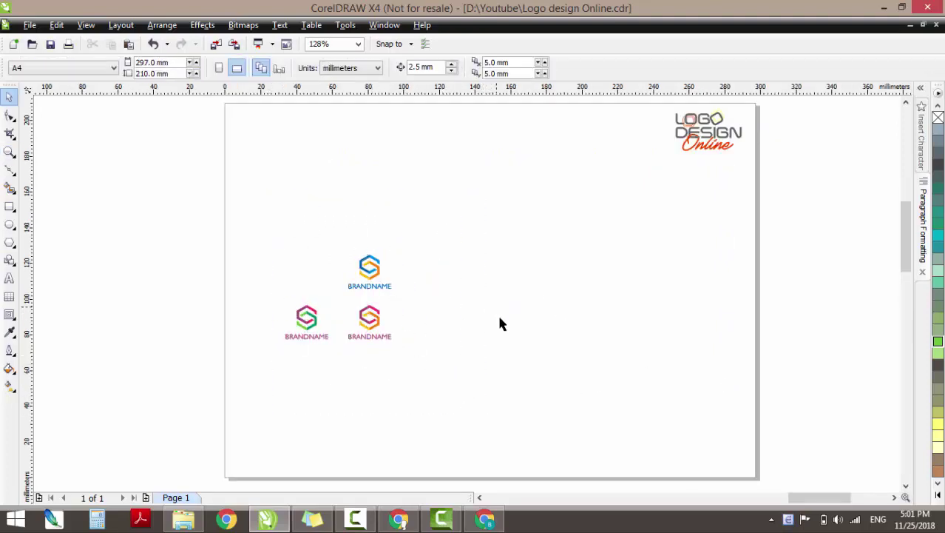
# Draw a business card rectangle to the right of the logos and size it to 90 x 55 mm.
pyautogui.click(9, 207)
pyautogui.moveTo(491, 223); pyautogui.dragTo(649, 304)
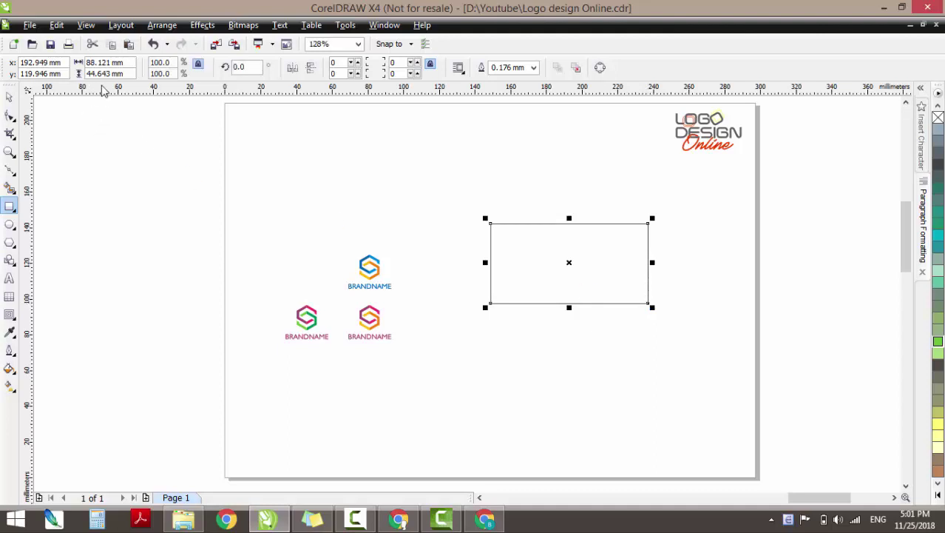
pyautogui.write('90')
pyautogui.press('Return')
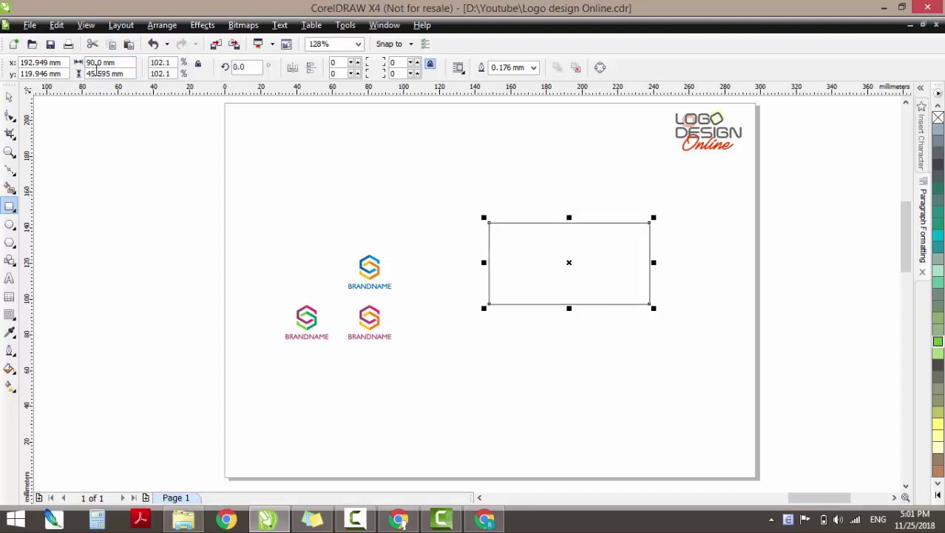
pyautogui.doubleClick(96, 70)
pyautogui.write('55')
pyautogui.press('Return')
pyautogui.press('space')
pyautogui.click(826, 275)
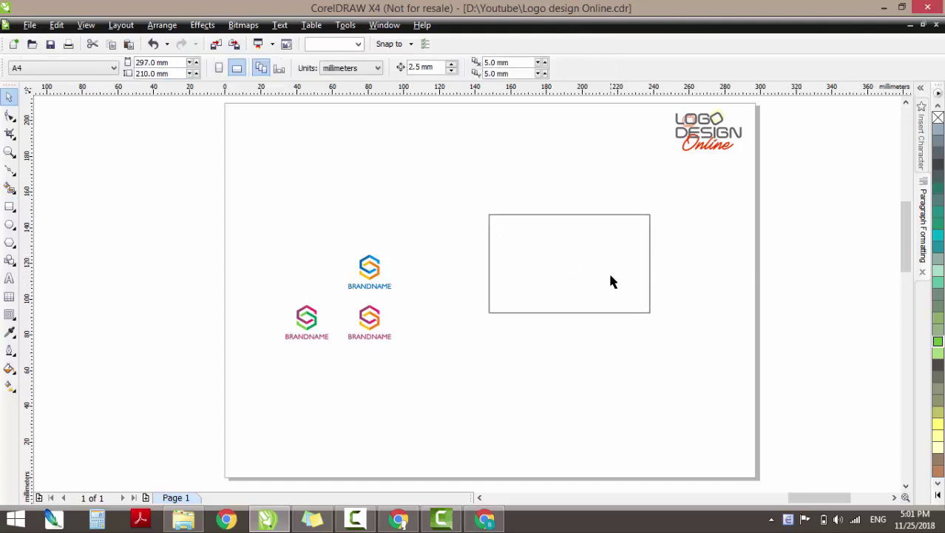
# Change the card rectangle's outline color to light gray.
pyautogui.click(609, 275)
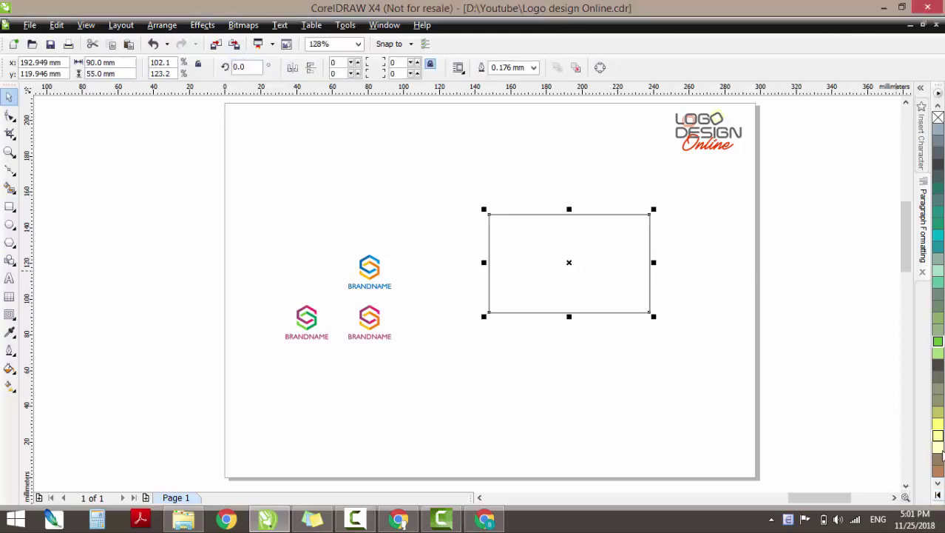
pyautogui.click(938, 495)
pyautogui.rightClick(911, 210)
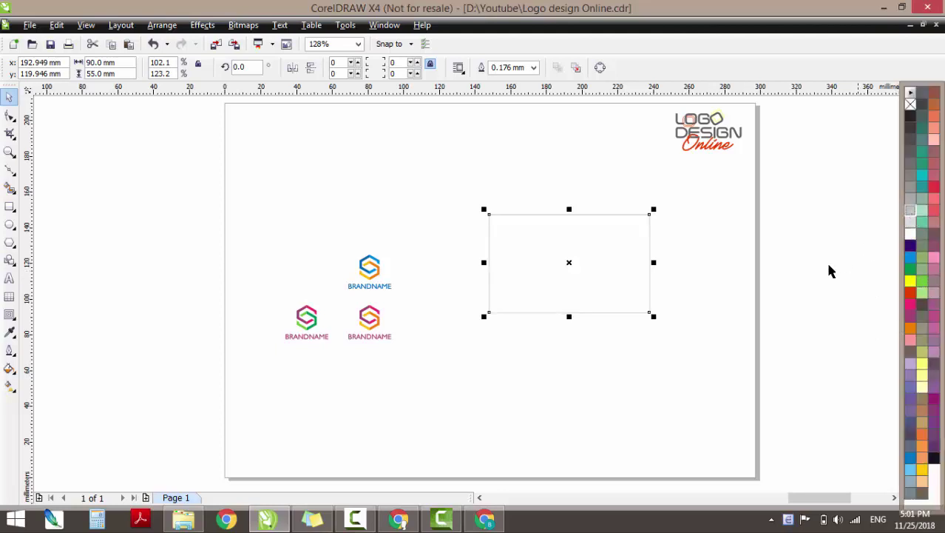
pyautogui.click(603, 263)
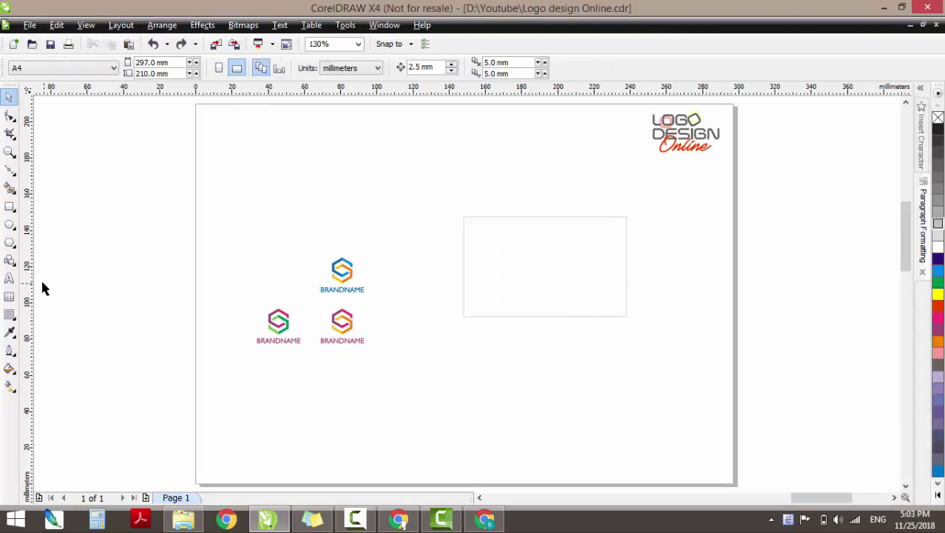
# Paste the company and contact details as a text object beside the page's right edge.
pyautogui.click(9, 279)
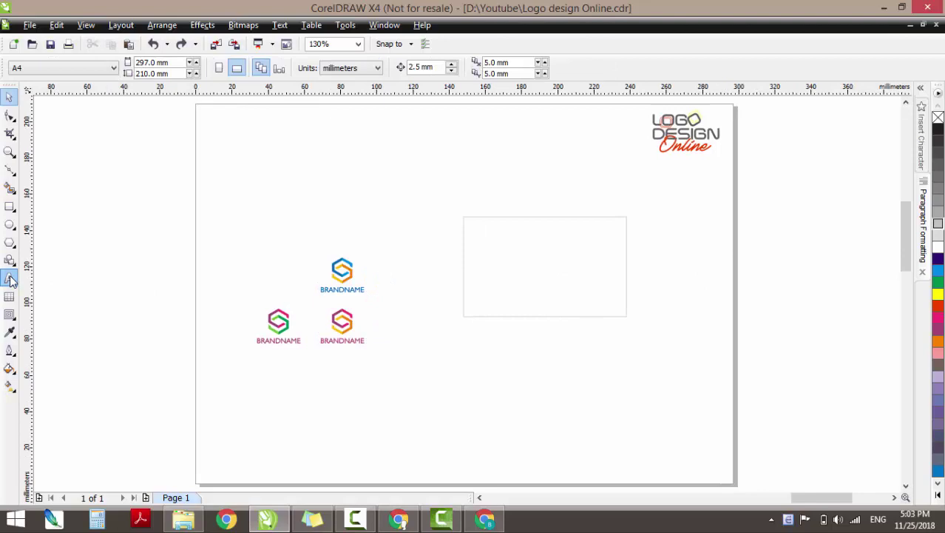
pyautogui.click(774, 235)
pyautogui.hotkey('ctrl', 'v')
pyautogui.hotkey('ctrl', 'space')
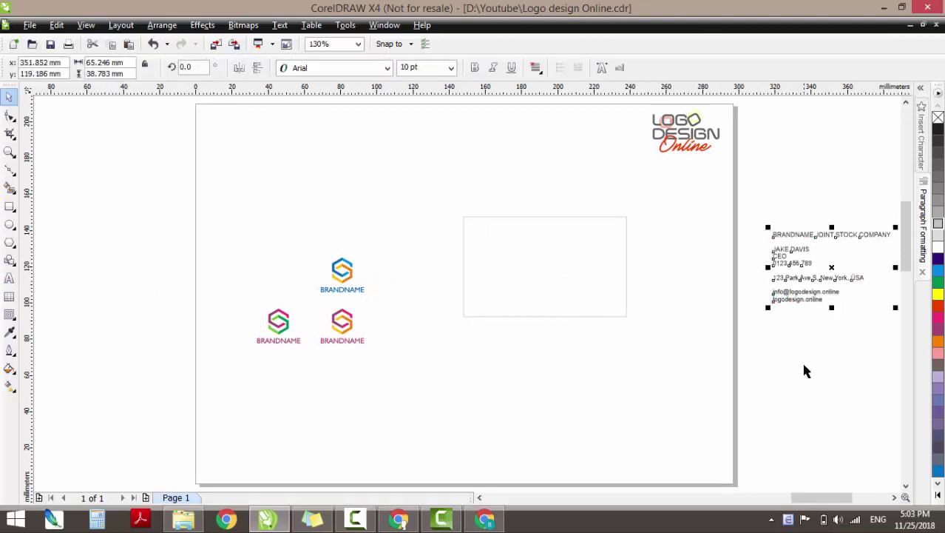
pyautogui.press('Escape')
# Draw a circle about 105 mm in diameter over the card's right part and align it horizontally level with the card's center.
pyautogui.click(554, 257)
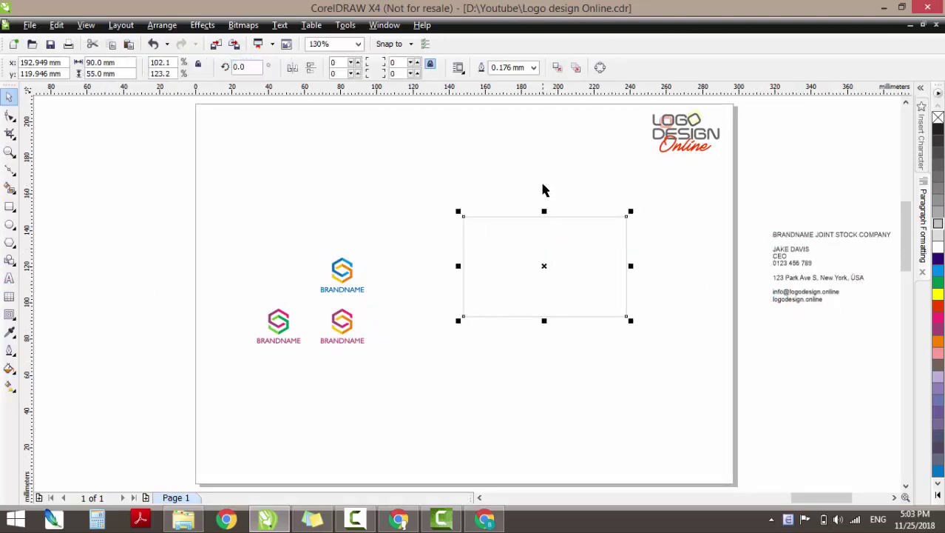
pyautogui.click(512, 216)
pyautogui.click(10, 224)
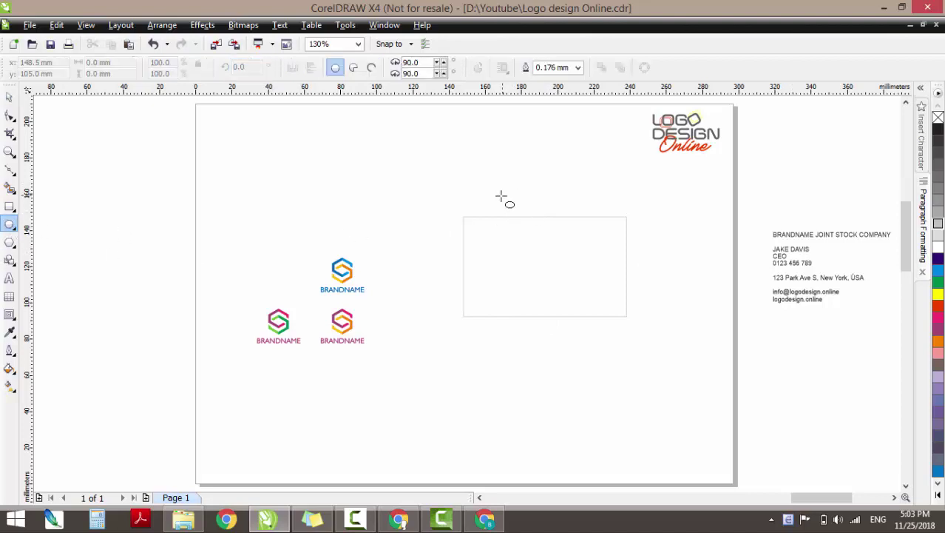
pyautogui.moveTo(482, 181); pyautogui.dragTo(666, 349)
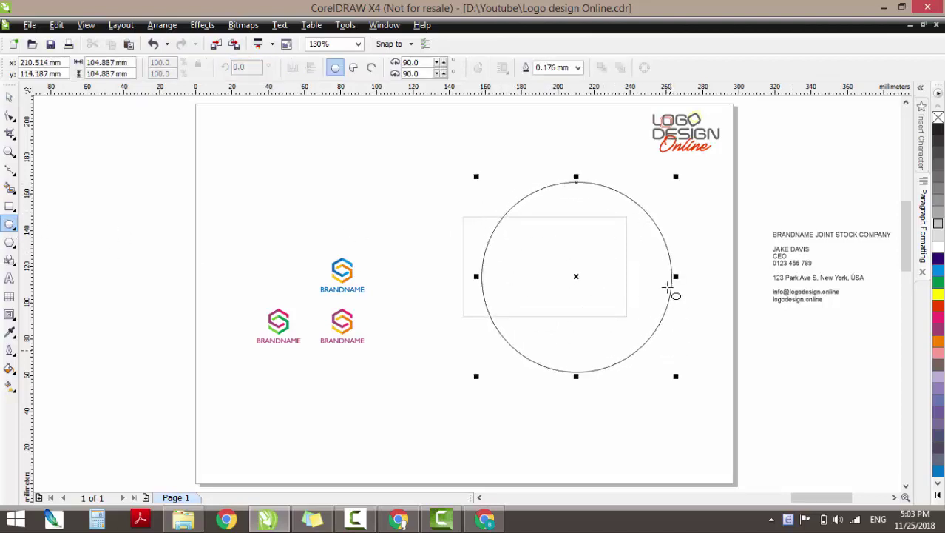
pyautogui.press('space')
pyautogui.moveTo(669, 281); pyautogui.dragTo(661, 268)
pyautogui.keyDown('shift'); pyautogui.click(482, 239); pyautogui.keyUp('shift')
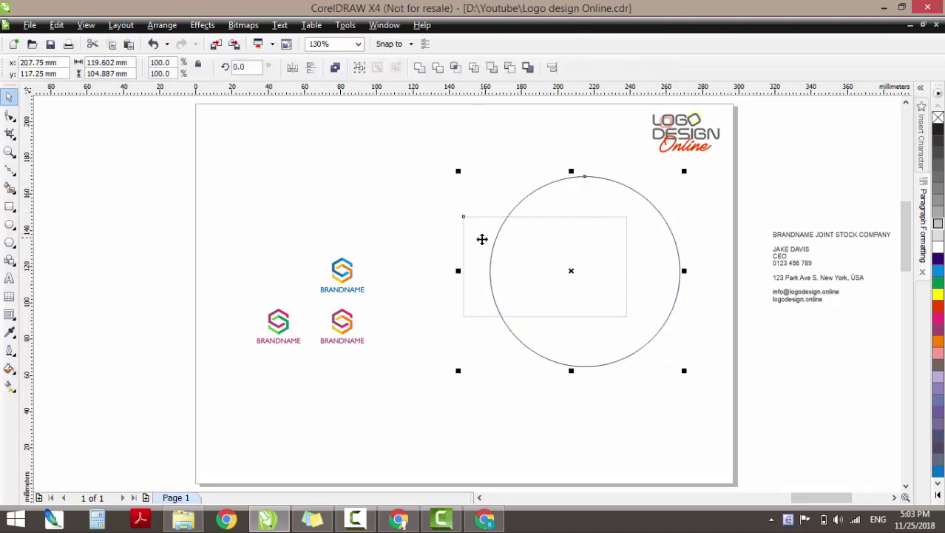
pyautogui.press('e')
pyautogui.click(686, 253)
# Intersect the circle with the card rectangle and delete the original circle.
pyautogui.click(603, 253)
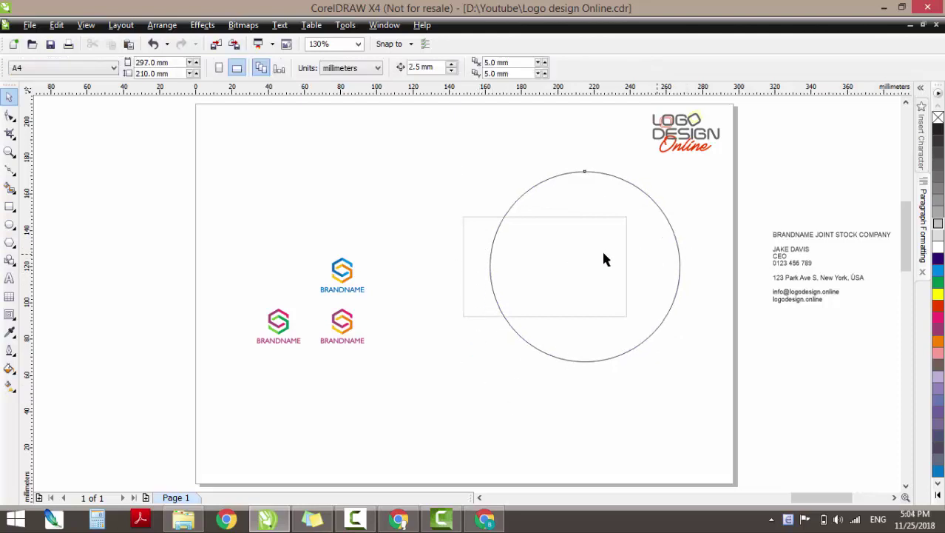
pyautogui.keyDown('shift'); pyautogui.click(483, 230); pyautogui.keyUp('shift')
pyautogui.click(457, 68)
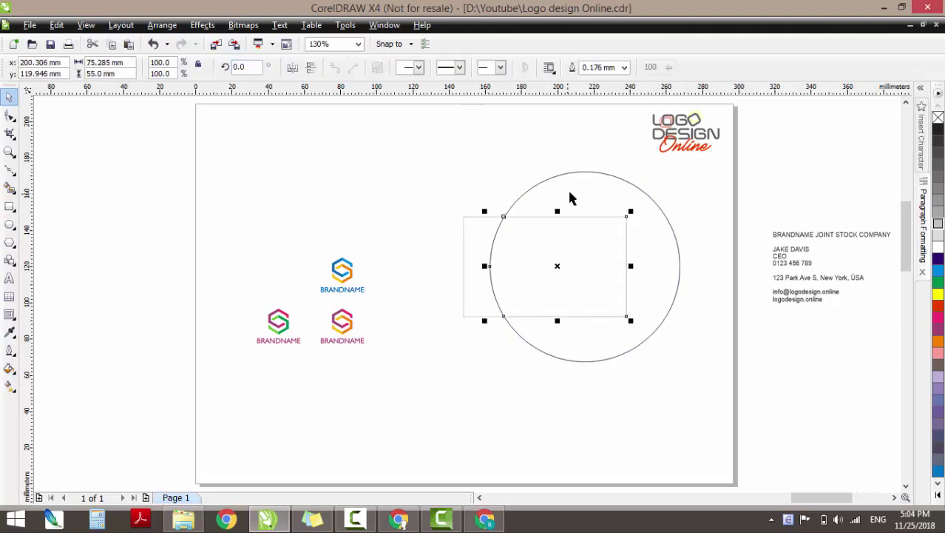
pyautogui.click(657, 325)
pyautogui.press('Delete')
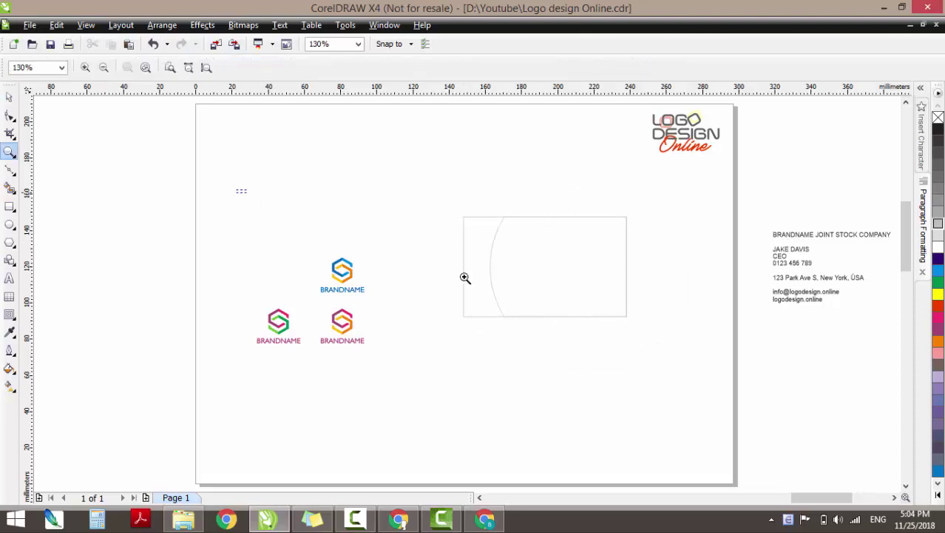
# Copy the logo's dark blue fill to the card rectangle and fill the curved intersection shape with white.
pyautogui.scroll(2, 661, 293)
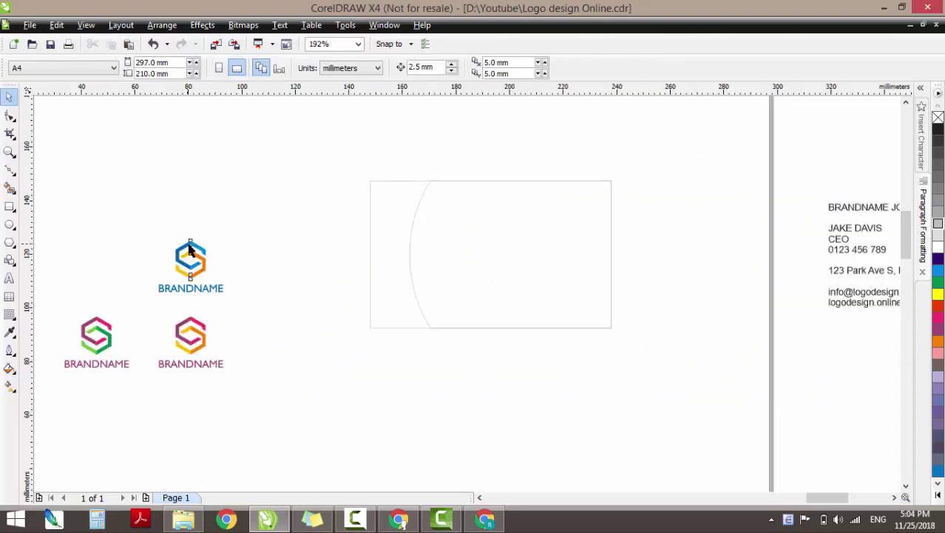
pyautogui.moveTo(189, 244); pyautogui.dragTo(378, 227)
pyautogui.click(445, 391)
pyautogui.click(505, 230)
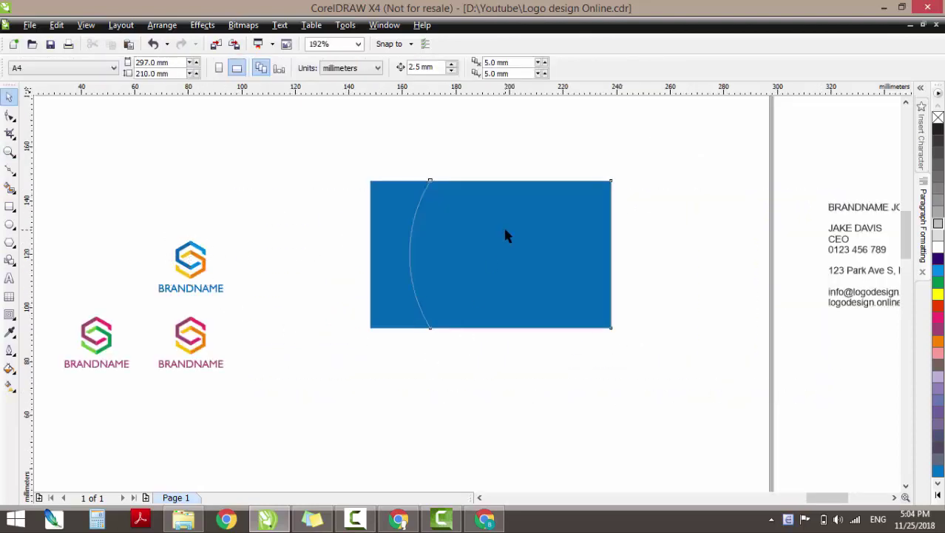
pyautogui.click(506, 235)
pyautogui.click(938, 248)
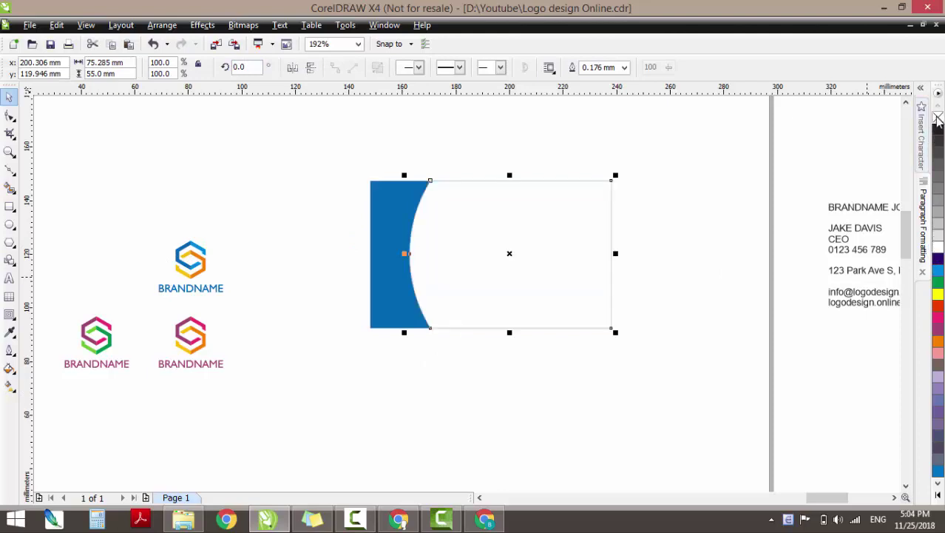
pyautogui.click(422, 159)
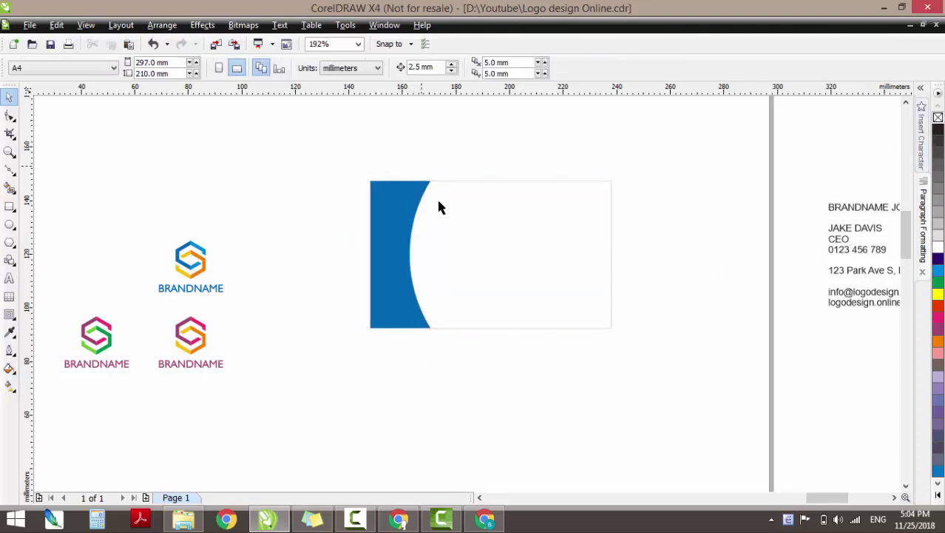
# Stretch a copy of the white curved shape leftward to about 79 mm wide and copy the logo's light blue fill onto it.
pyautogui.click(471, 253)
pyautogui.click(293, 180)
pyautogui.click(435, 274)
pyautogui.moveTo(409, 254); pyautogui.dragTo(396, 256)
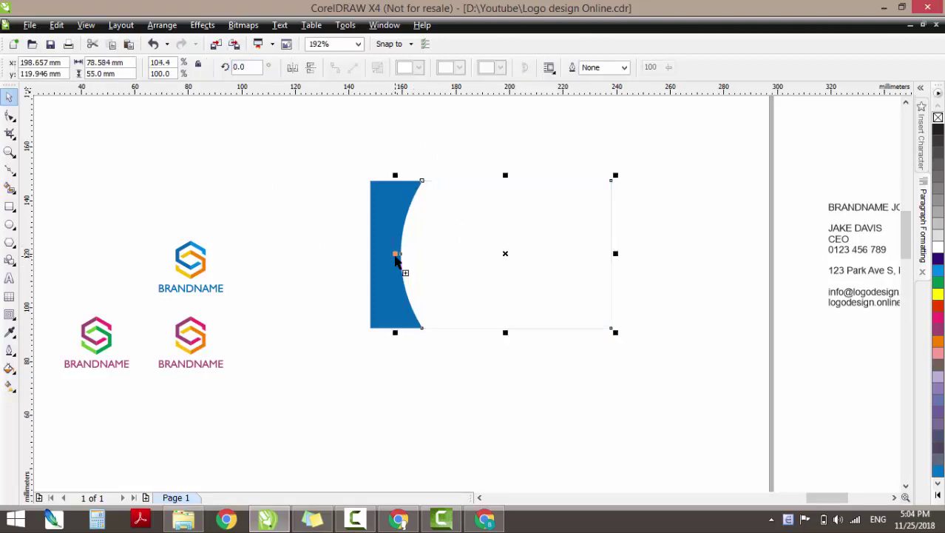
pyautogui.moveTo(202, 248); pyautogui.dragTo(418, 239)
pyautogui.click(439, 156)
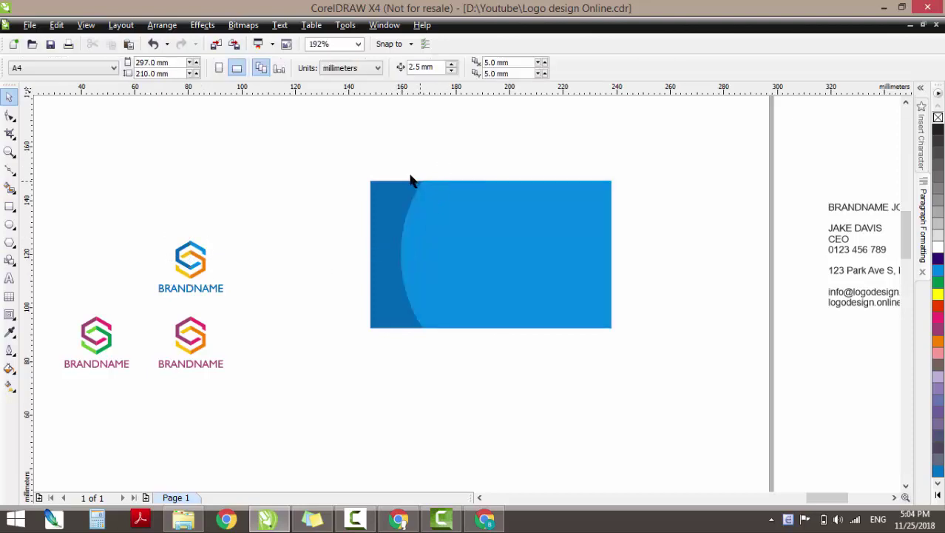
# Bring the original narrower curved shape to the front of the page, above the light blue copy.
pyautogui.moveTo(641, 161); pyautogui.dragTo(405, 366)
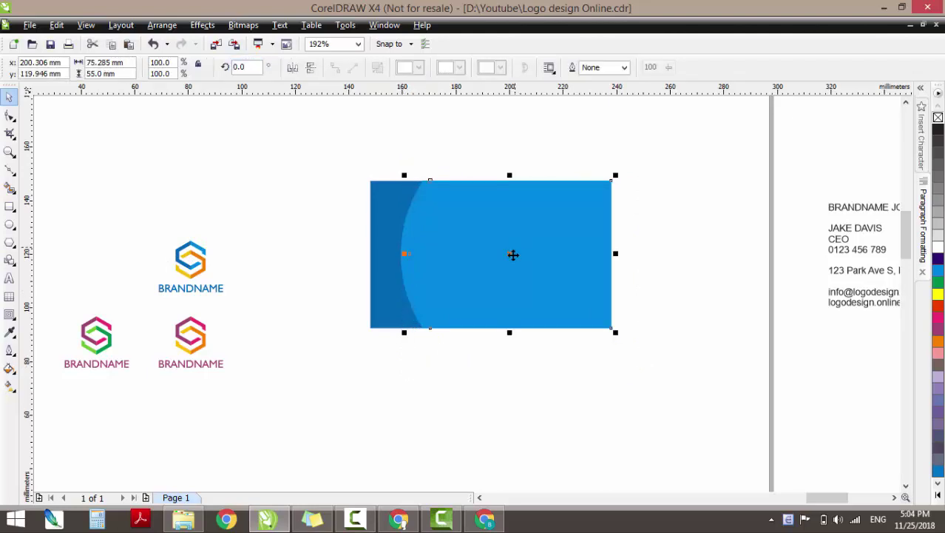
pyautogui.rightClick(512, 255)
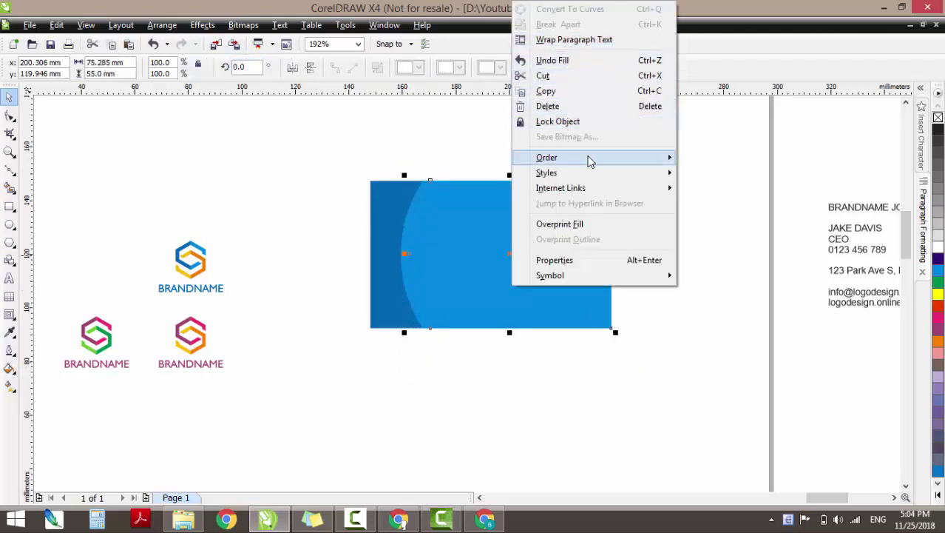
pyautogui.moveTo(587, 158)
pyautogui.click(729, 15)
pyautogui.click(680, 244)
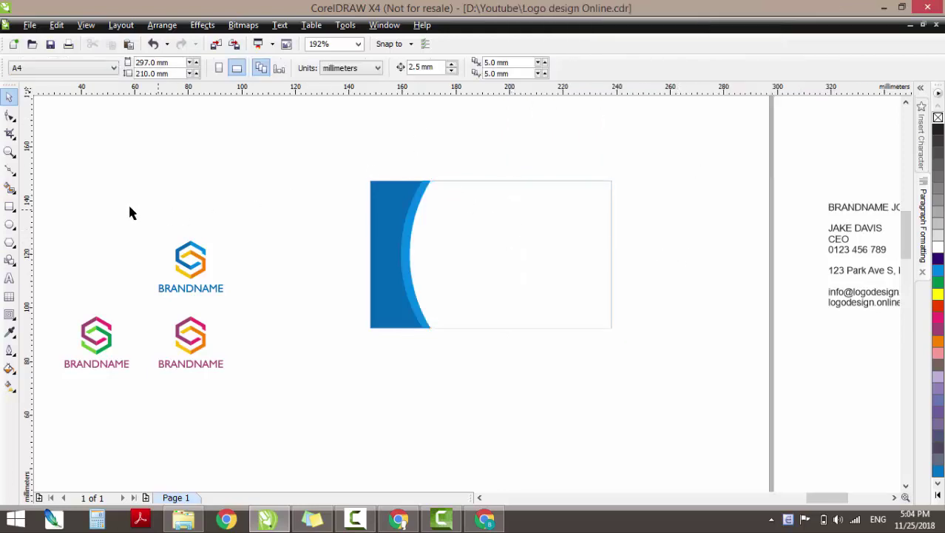
# Place a grouped copy of the blue and orange logo on the card, centered horizontally and vertically on the white shape.
pyautogui.moveTo(125, 210); pyautogui.dragTo(261, 311)
pyautogui.moveTo(203, 265); pyautogui.dragTo(529, 252)
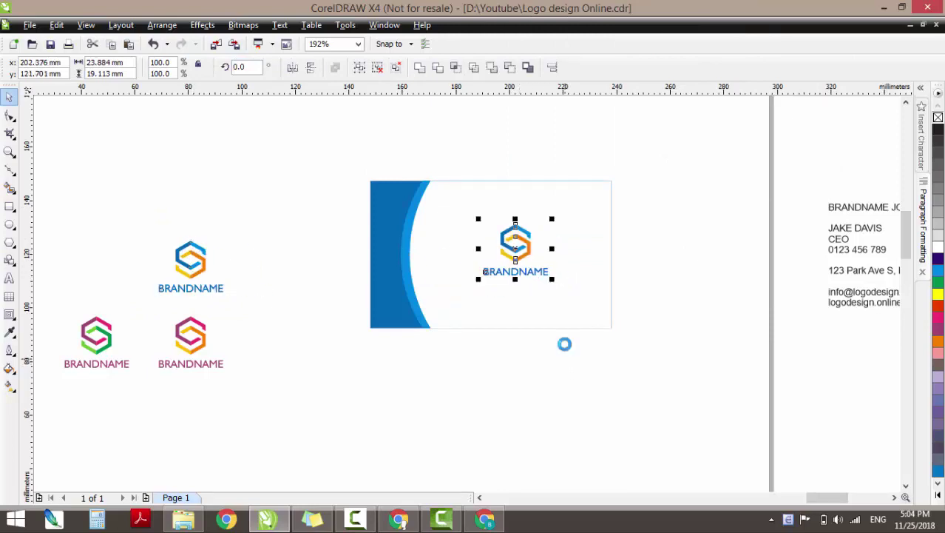
pyautogui.hotkey('ctrl', 'g')
pyautogui.keyDown('shift'); pyautogui.click(584, 253); pyautogui.keyUp('shift')
pyautogui.press('c')
pyautogui.press('e')
pyautogui.click(655, 262)
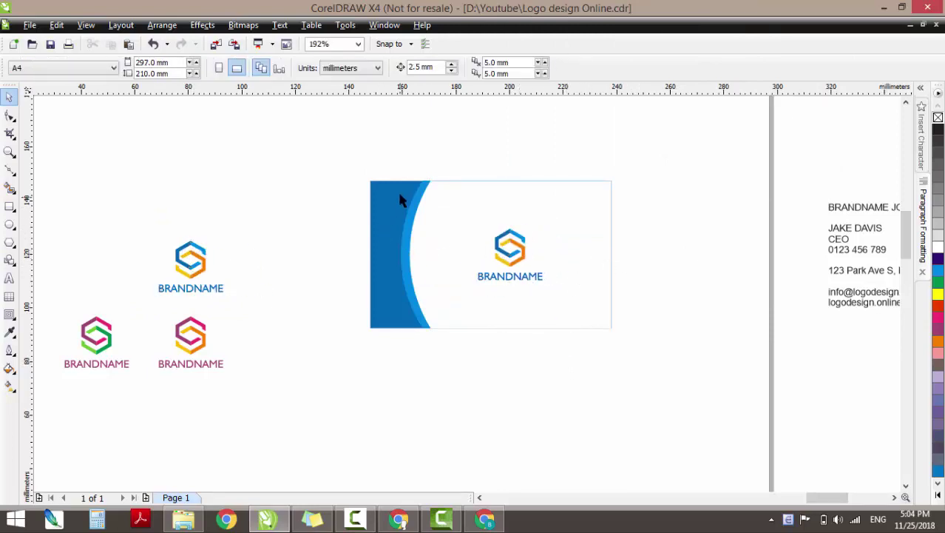
# Duplicate the dark blue card rectangle just below the first card and draw a circle about 87 mm in diameter over its right part.
pyautogui.moveTo(402, 285); pyautogui.dragTo(398, 337)
pyautogui.click(648, 308)
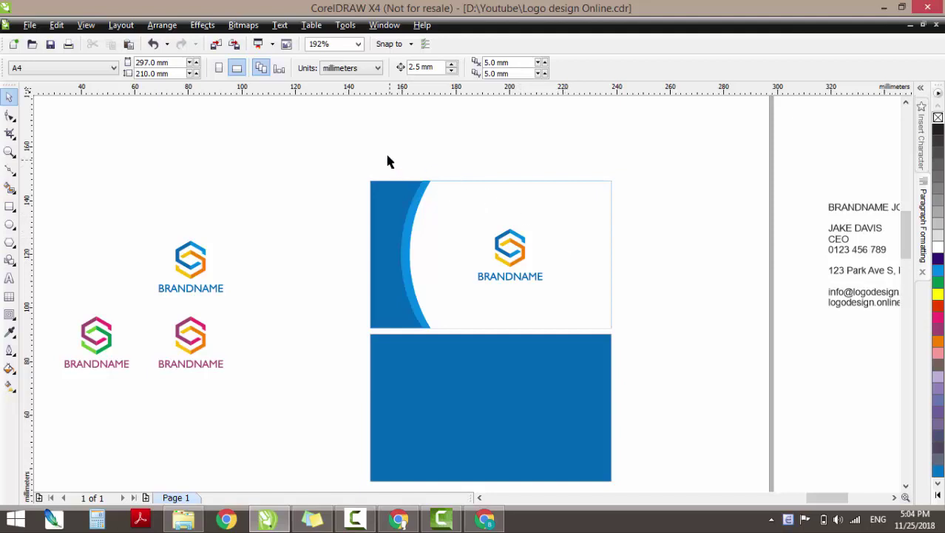
pyautogui.click(10, 224)
pyautogui.moveTo(426, 299); pyautogui.dragTo(660, 487)
pyautogui.scroll(-2, 629, 440)
pyautogui.press('space')
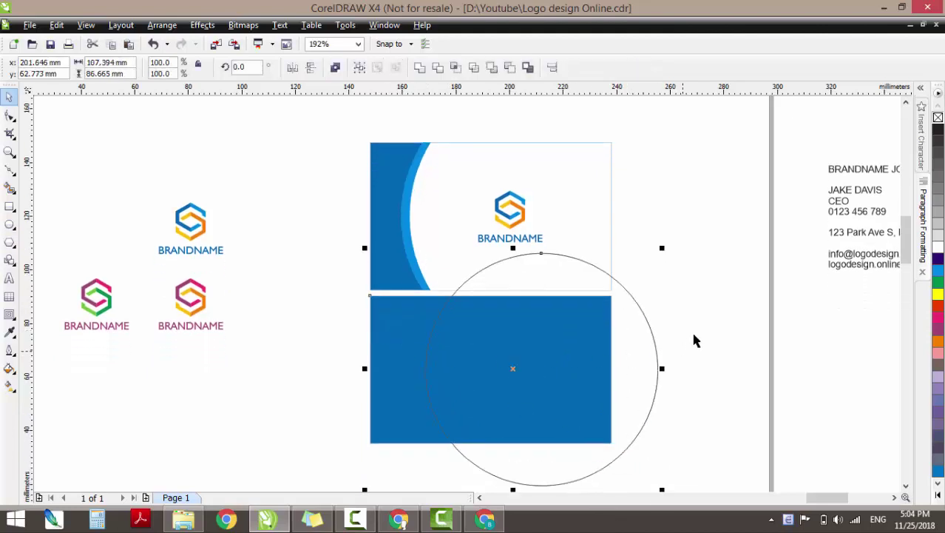
pyautogui.click(694, 335)
pyautogui.moveTo(651, 354); pyautogui.dragTo(664, 354)
# Intersect the circle with the lower card rectangle and delete the original circle.
pyautogui.click(456, 68)
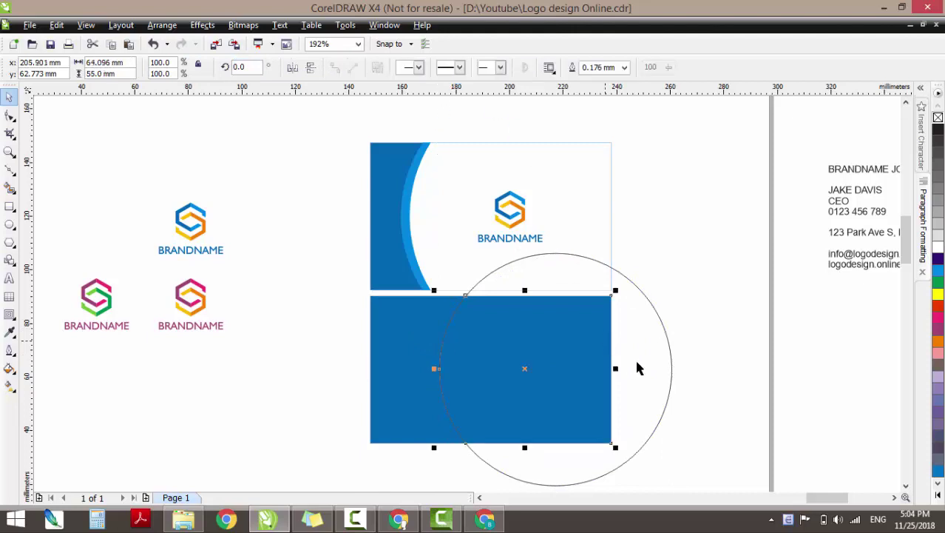
pyautogui.click(634, 357)
pyautogui.press('Delete')
# Fill the lower card's curved intersection shape with white and remove its outline.
pyautogui.click(575, 351)
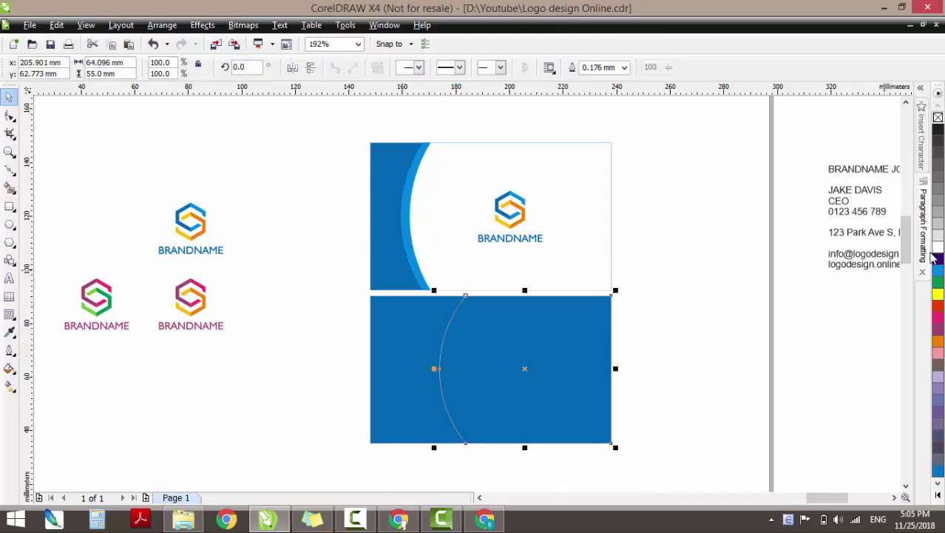
pyautogui.click(936, 247)
pyautogui.rightClick(938, 117)
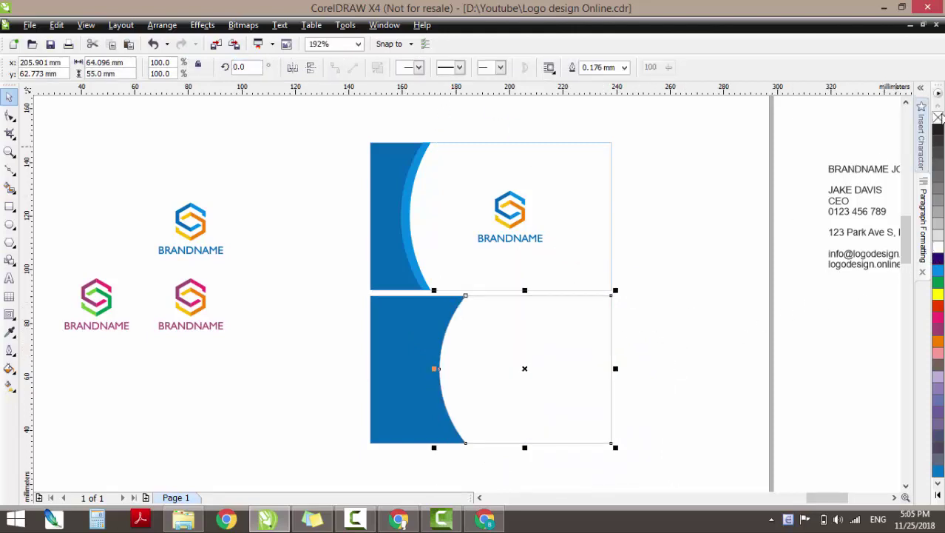
pyautogui.click(672, 300)
# Place a copy of the blue and orange logo on the lower card's blue area, recolor it white and group it.
pyautogui.moveTo(141, 163); pyautogui.dragTo(267, 272)
pyautogui.moveTo(192, 224); pyautogui.dragTo(403, 354)
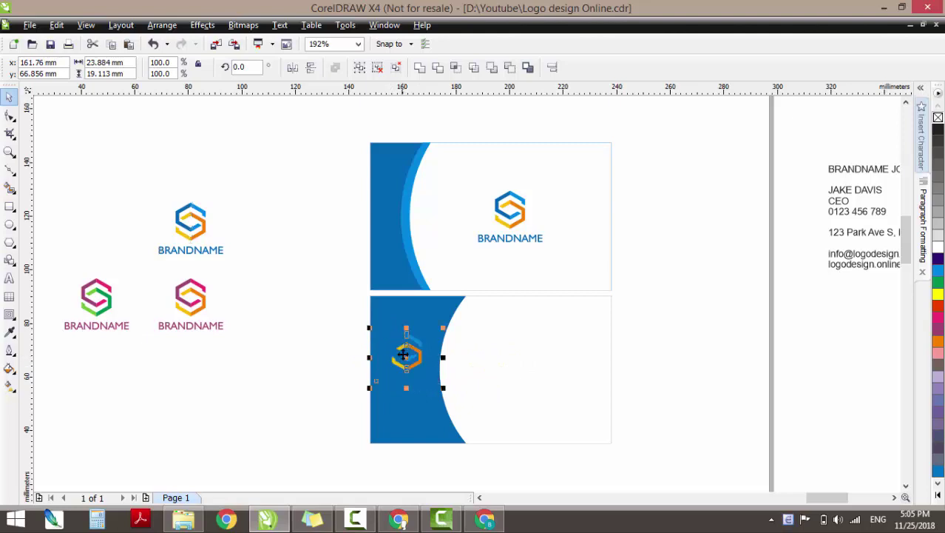
pyautogui.click(938, 246)
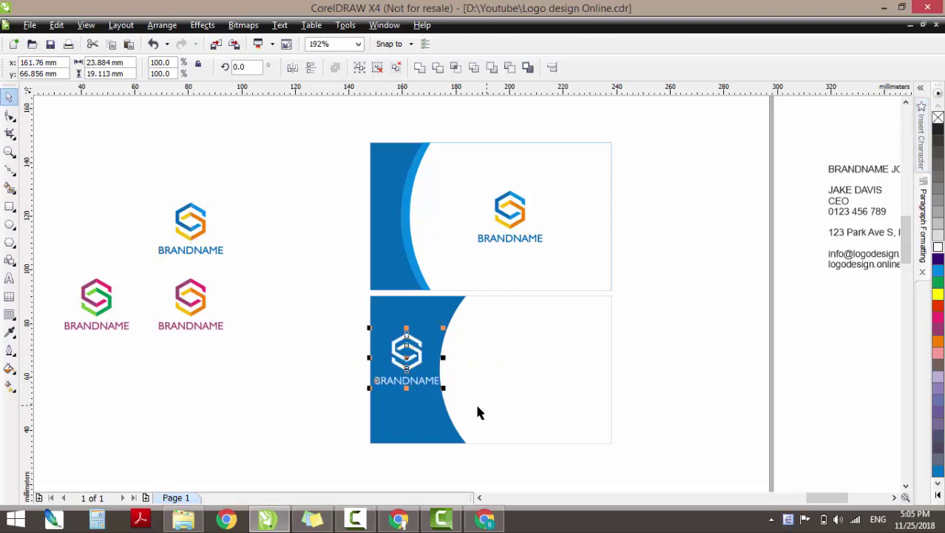
pyautogui.hotkey('ctrl', 'g')
# Shrink the white logo slightly and center it vertically on the lower card's blue rectangle.
pyautogui.moveTo(444, 388); pyautogui.dragTo(438, 389)
pyautogui.keyDown('shift'); pyautogui.click(416, 404); pyautogui.keyUp('shift')
pyautogui.press('e')
pyautogui.click(333, 376)
# Shift the curved edge nodes of the lower white shape to the right, narrowing the shape to about 58 mm.
pyautogui.click(515, 344)
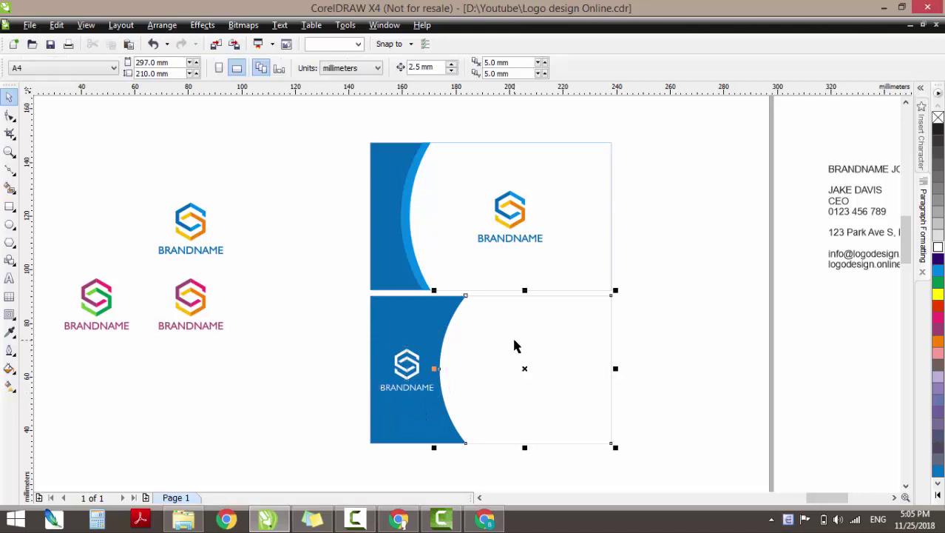
pyautogui.click(9, 117)
pyautogui.moveTo(414, 268); pyautogui.dragTo(482, 449)
pyautogui.press('space')
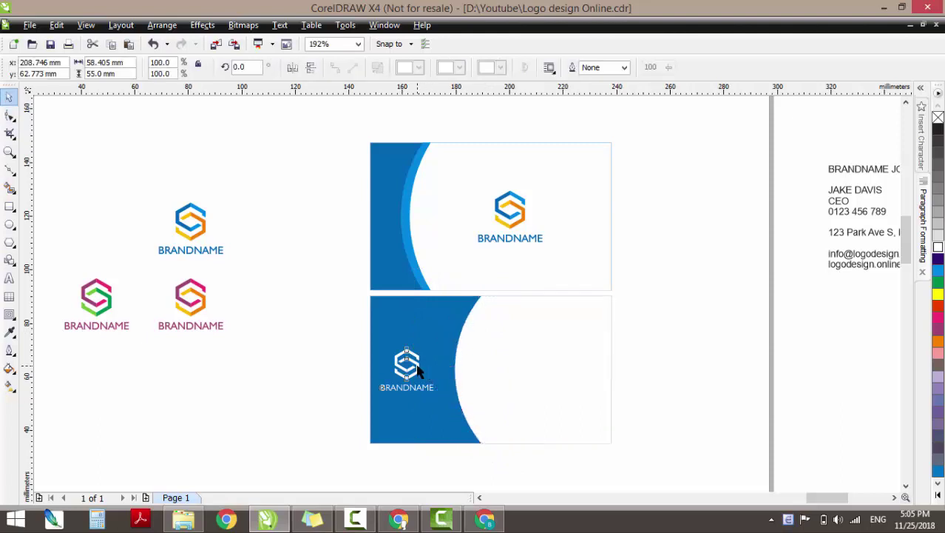
# Enlarge the white logo to about 24 mm wide and center it vertically on the lower card again.
pyautogui.click(411, 370)
pyautogui.moveTo(439, 343); pyautogui.dragTo(445, 318)
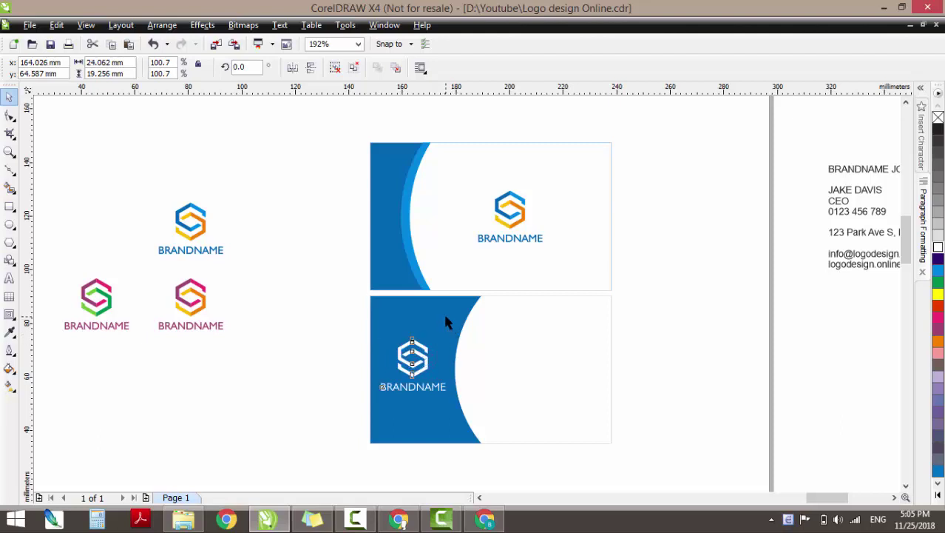
pyautogui.click(450, 319)
pyautogui.click(289, 379)
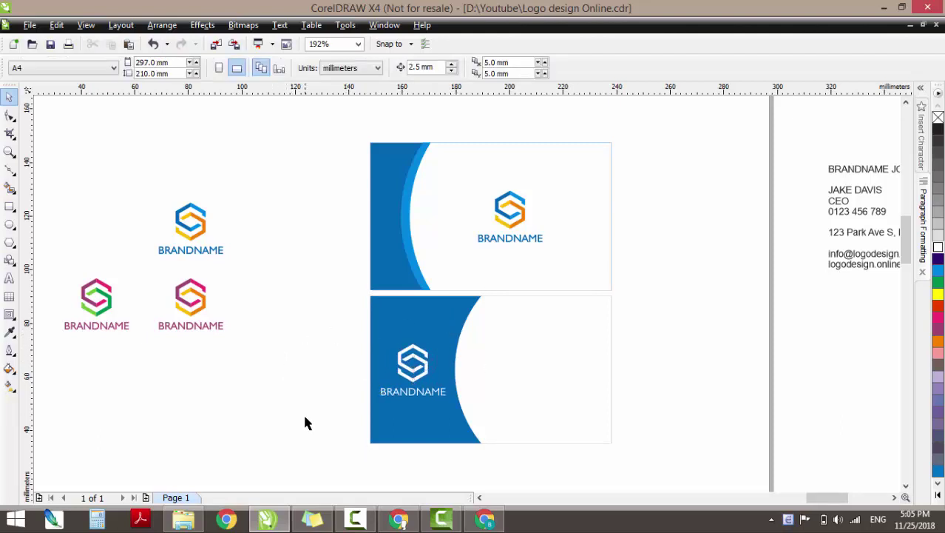
# Move the company and contact details text onto the lower card's white area and bring it to the front of the page.
pyautogui.scroll(-1, 266, 338)
pyautogui.press('z')
pyautogui.moveTo(340, 170); pyautogui.dragTo(874, 384)
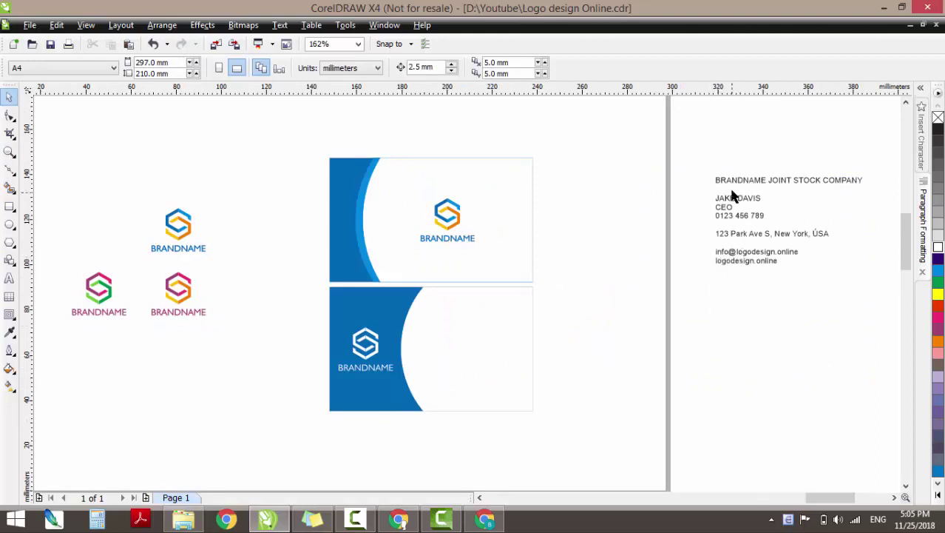
pyautogui.moveTo(732, 189); pyautogui.dragTo(451, 309)
pyautogui.press('z')
pyautogui.moveTo(263, 239); pyautogui.dragTo(627, 439)
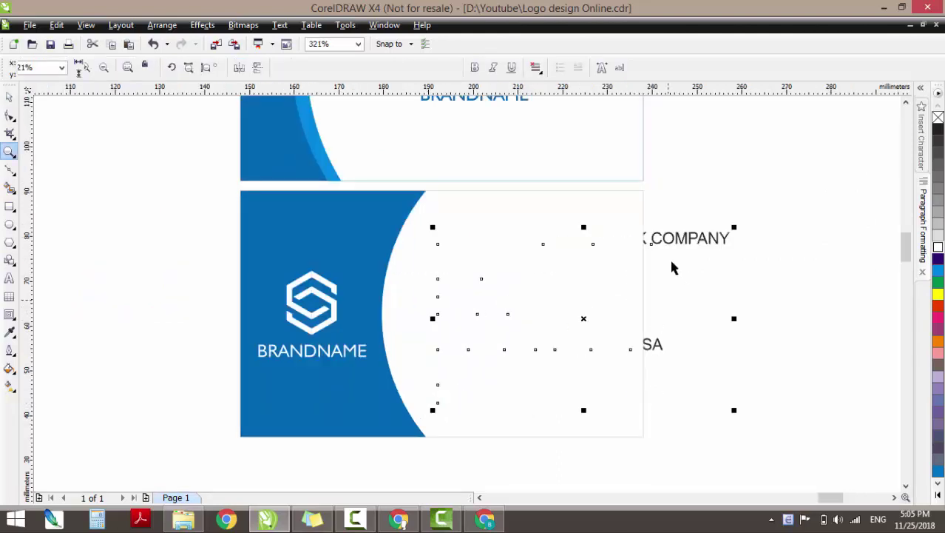
pyautogui.rightClick(673, 239)
pyautogui.moveTo(739, 382)
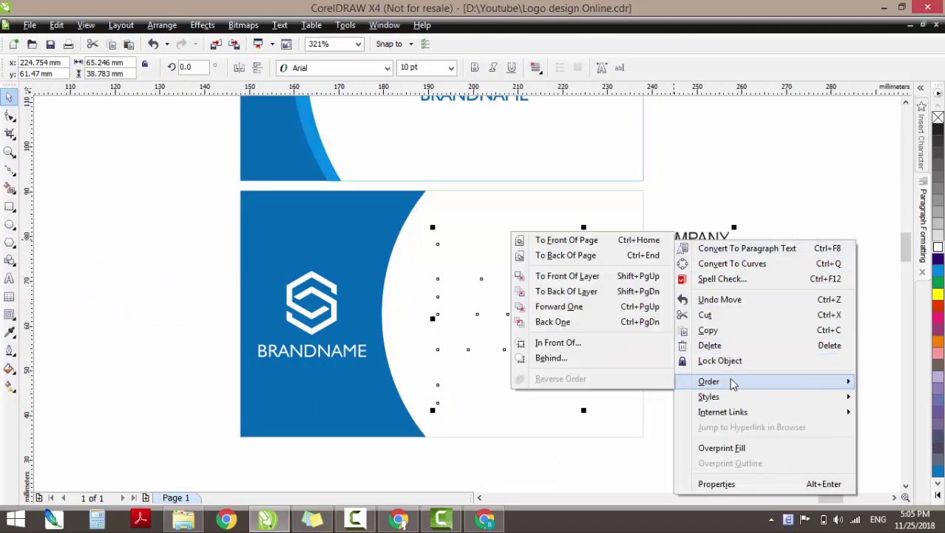
pyautogui.click(584, 241)
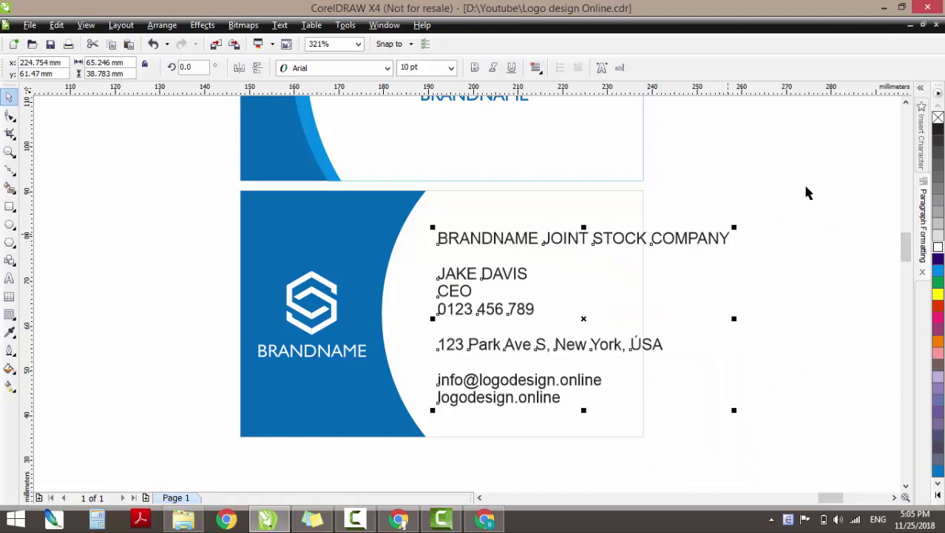
pyautogui.click(732, 209)
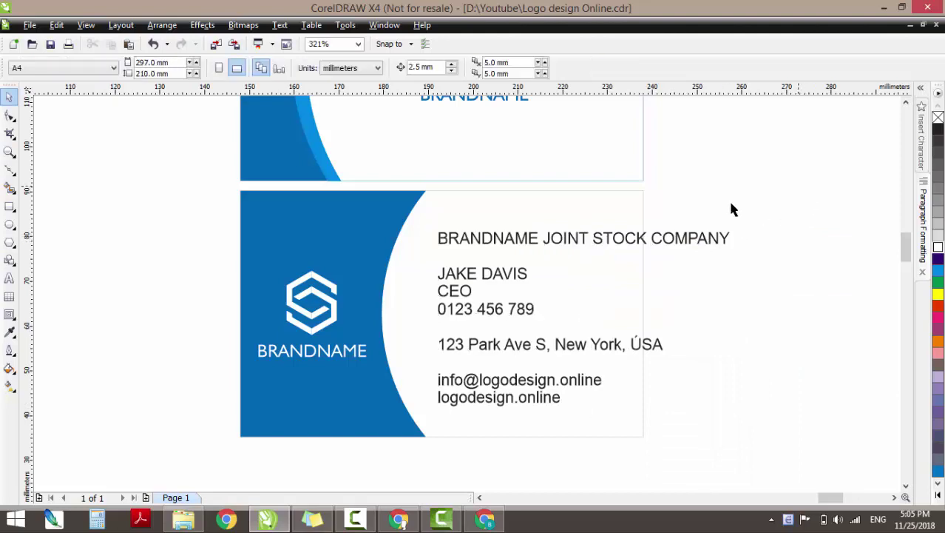
# Set the company and contact details text to 7 pt.
pyautogui.click(503, 279)
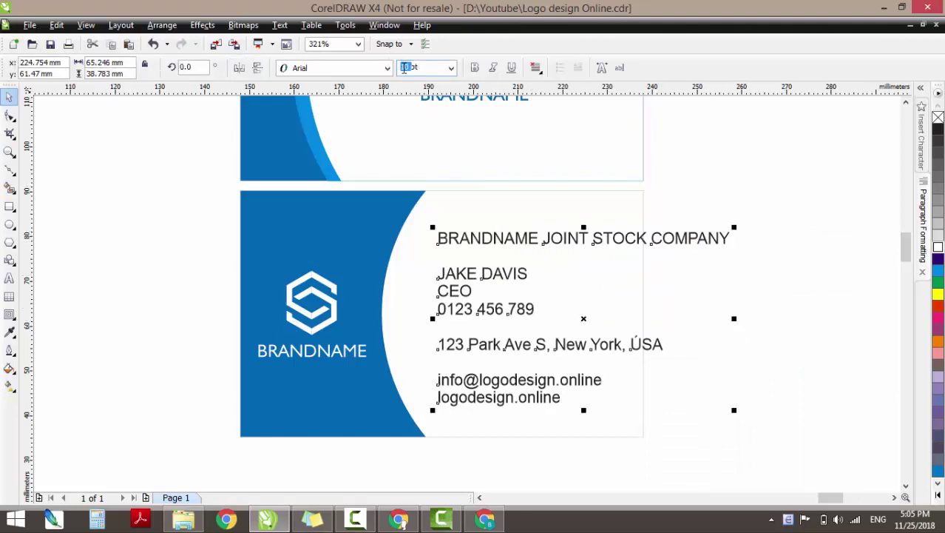
pyautogui.write('7')
pyautogui.press('Return')
pyautogui.click(800, 337)
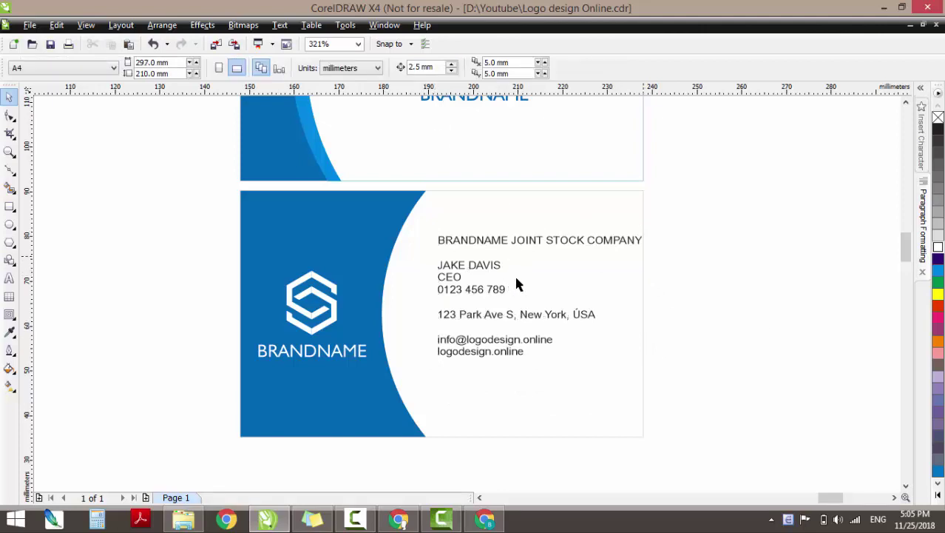
# Cut the BRANDNAME JOINT STOCK COMPANY line from the contact text and paste it as a separate text object beside the card.
pyautogui.doubleClick(440, 245)
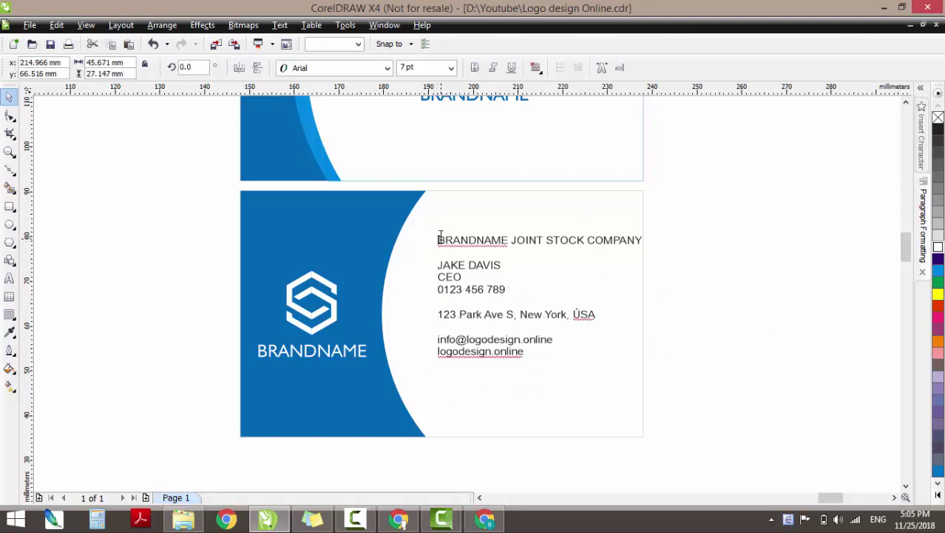
pyautogui.moveTo(439, 239); pyautogui.dragTo(656, 237)
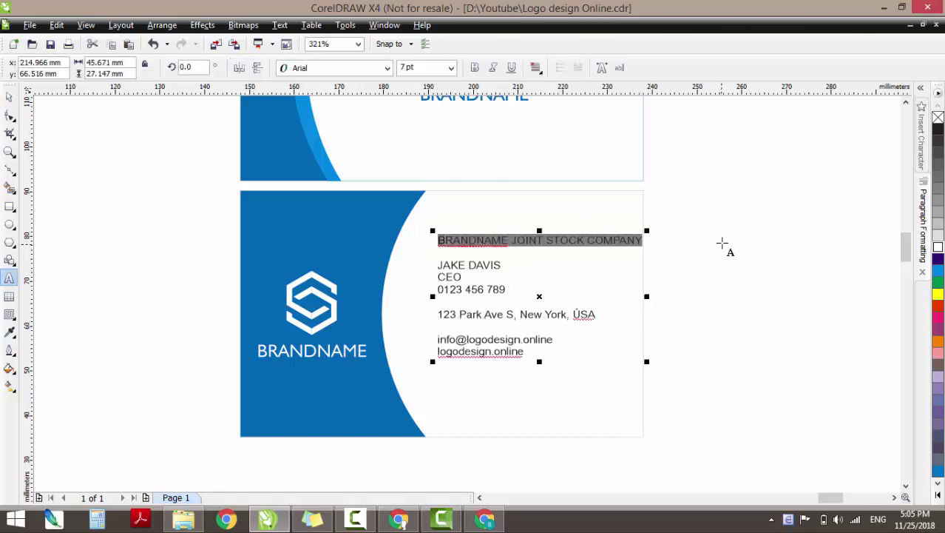
pyautogui.hotkey('ctrl', 'x')
pyautogui.click(737, 200)
pyautogui.hotkey('ctrl', 'v')
pyautogui.hotkey('ctrl', 'space')
pyautogui.click(732, 307)
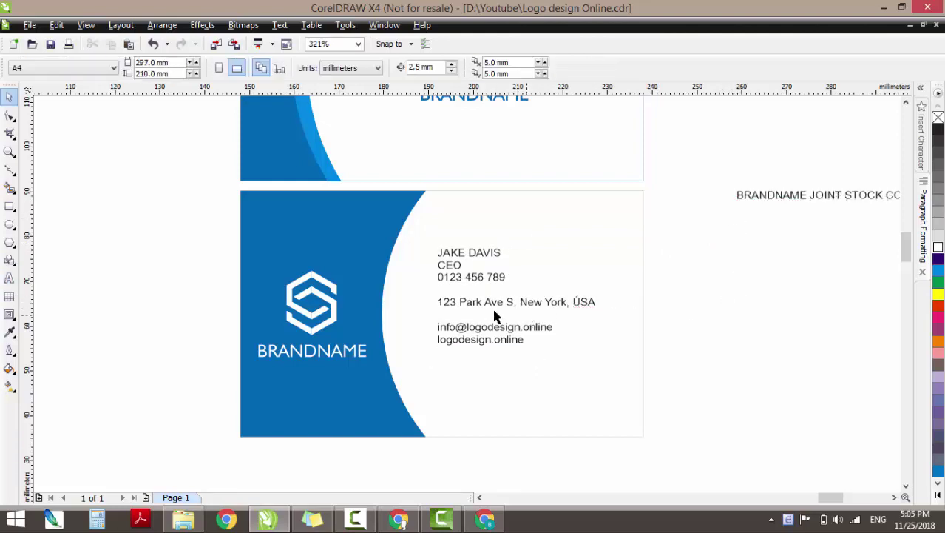
# Move the remaining contact text lower on the card and split its name, job title and phone lines into a separate text object.
pyautogui.click(490, 342)
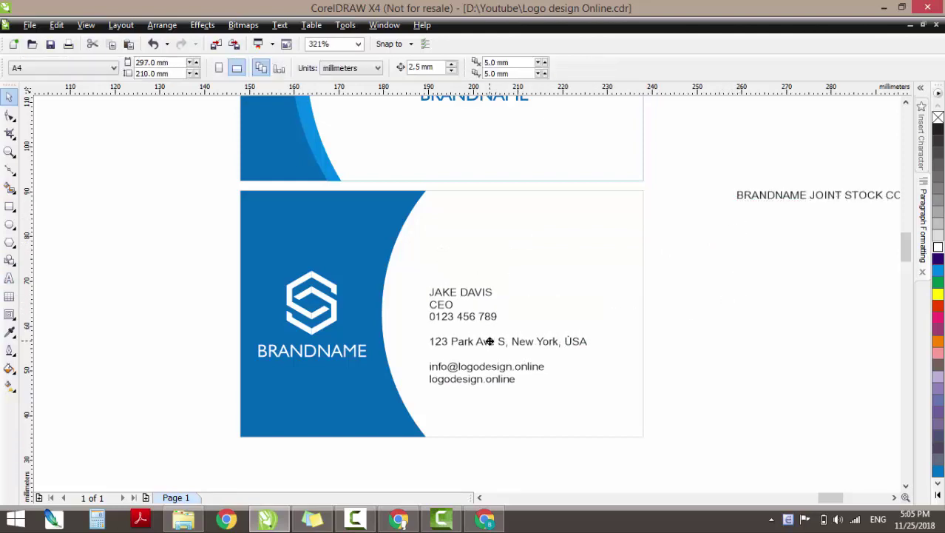
pyautogui.doubleClick(495, 327)
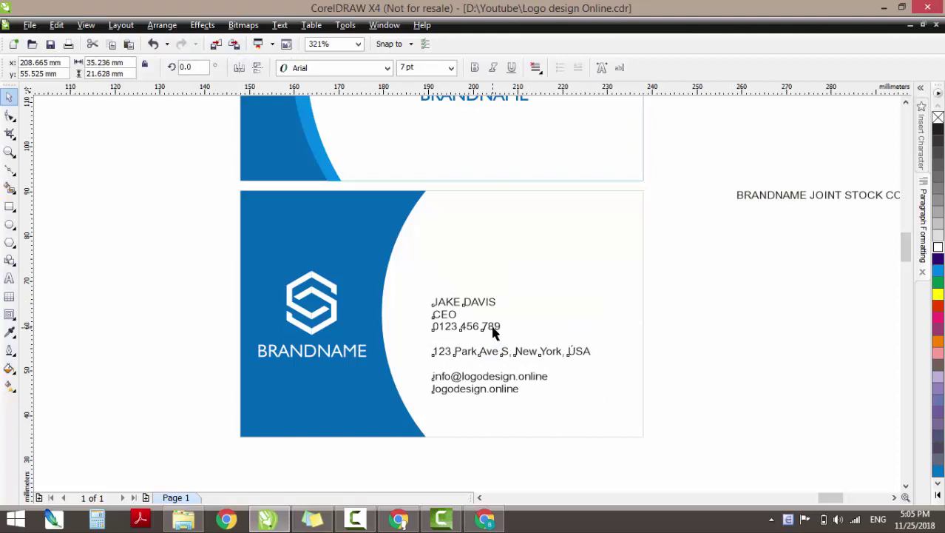
pyautogui.moveTo(503, 324); pyautogui.dragTo(425, 294)
pyautogui.hotkey('ctrl', 'x')
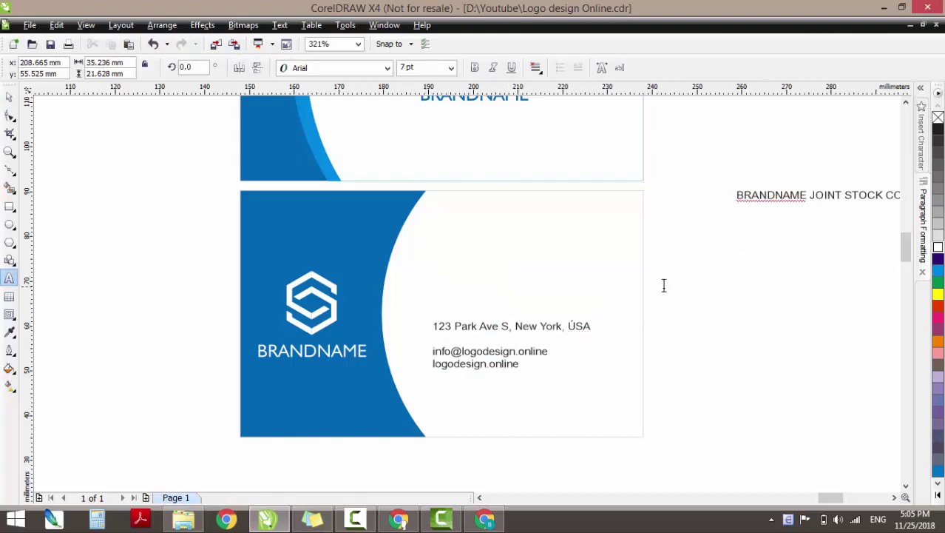
pyautogui.click(663, 285)
pyautogui.hotkey('ctrl', 'v')
pyautogui.hotkey('ctrl', 'space')
# Place the name, job title and phone text in the white area's upper part and left-align it with the address text.
pyautogui.moveTo(707, 284); pyautogui.dragTo(474, 233)
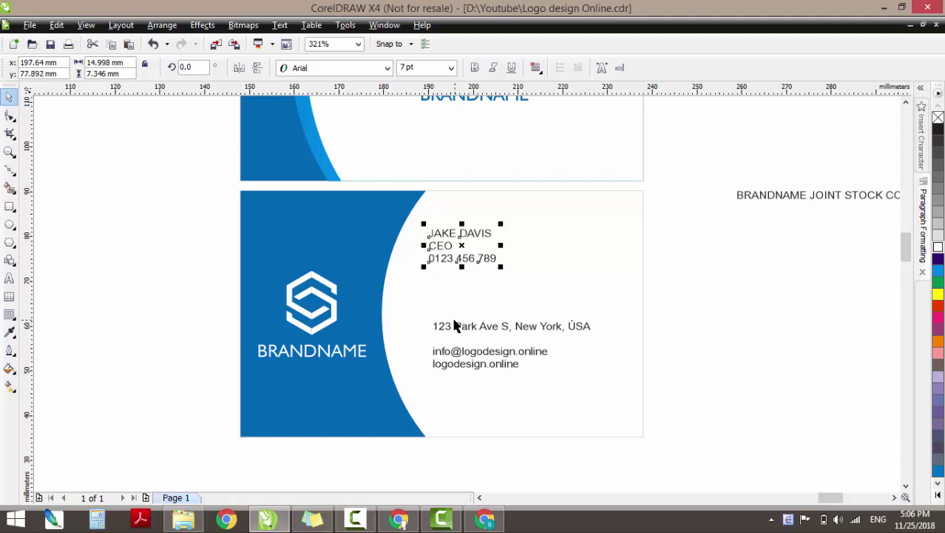
pyautogui.keyDown('shift'); pyautogui.click(453, 330); pyautogui.keyUp('shift')
pyautogui.press('l')
pyautogui.click(734, 315)
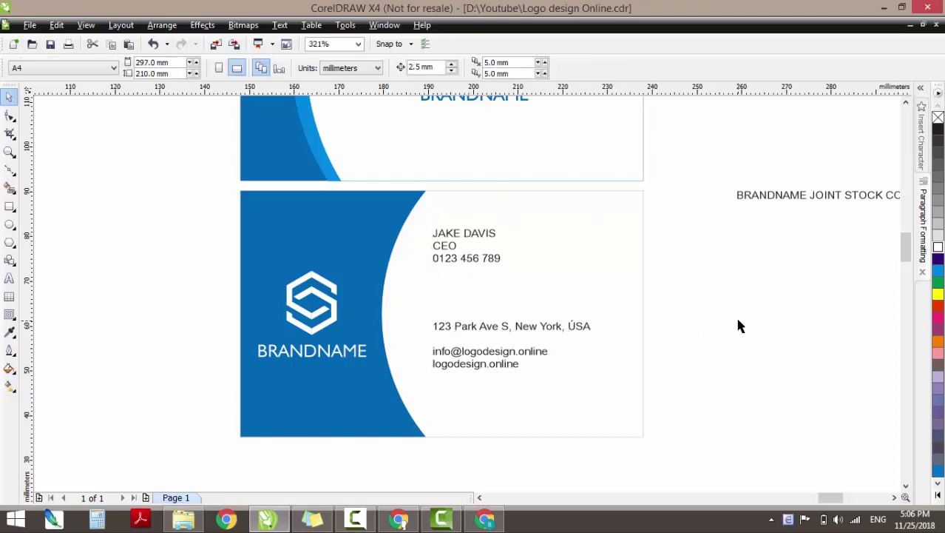
# Try the company name line above the address and move it back out beside the lower card.
pyautogui.moveTo(790, 201); pyautogui.dragTo(462, 305)
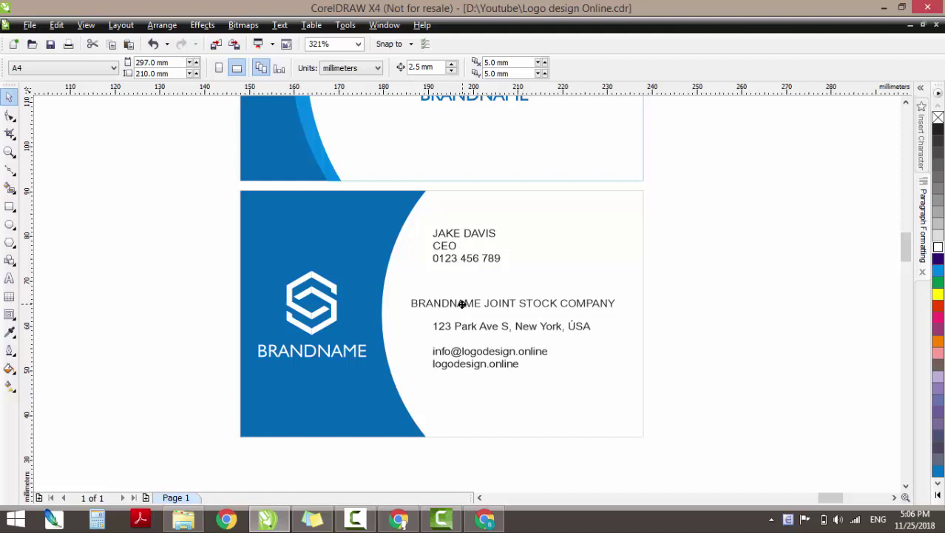
pyautogui.moveTo(462, 303); pyautogui.dragTo(725, 299)
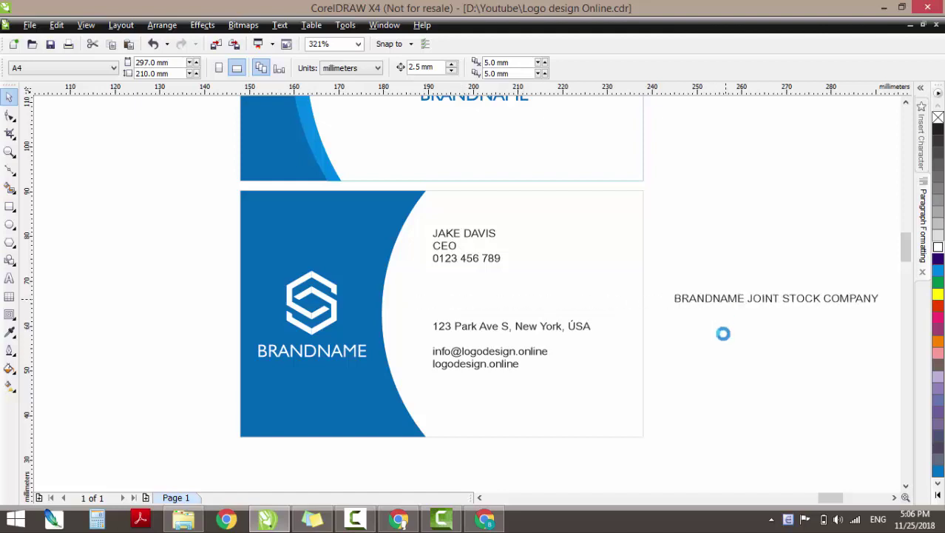
# Move the address block up on the lower card and split the job title and phone lines from the name into their own text object.
pyautogui.click(516, 339)
pyautogui.moveTo(523, 330); pyautogui.dragTo(517, 296)
pyautogui.doubleClick(433, 246)
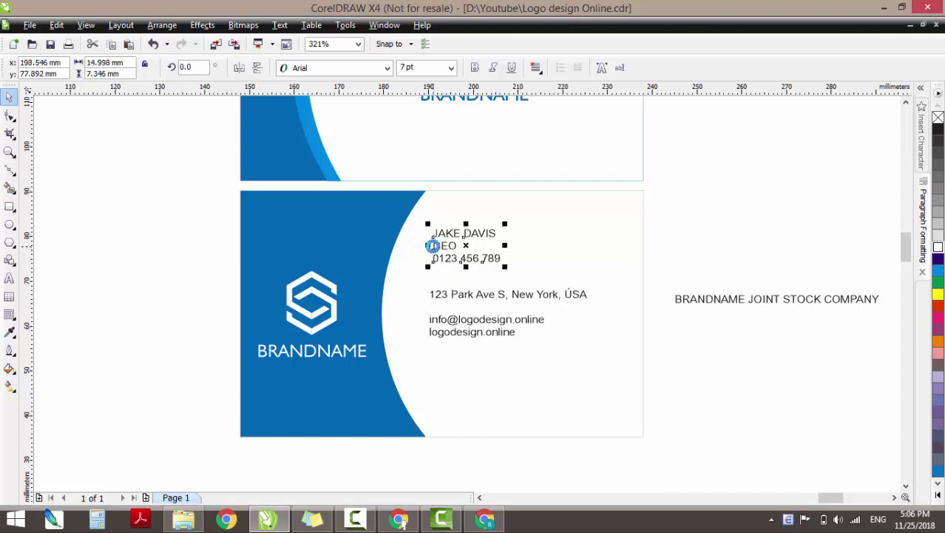
pyautogui.moveTo(434, 246); pyautogui.dragTo(509, 261)
pyautogui.hotkey('ctrl', 'x')
pyautogui.click(696, 209)
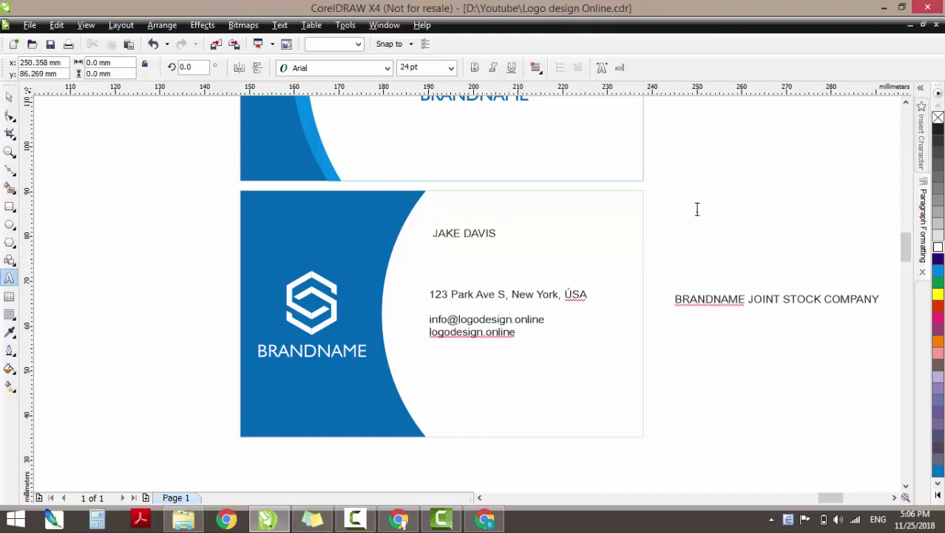
pyautogui.hotkey('ctrl', 'v')
pyautogui.hotkey('ctrl', 'space')
# Place the job title and phone text below the name, left-aligned with it, and shift the address block slightly down.
pyautogui.moveTo(706, 219); pyautogui.dragTo(490, 274)
pyautogui.keyDown('shift'); pyautogui.click(489, 236); pyautogui.keyUp('shift')
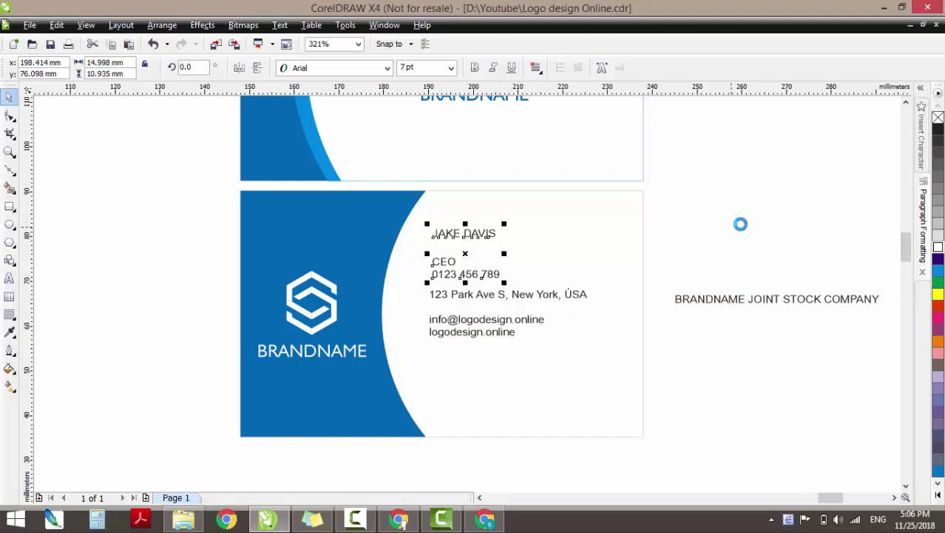
pyautogui.click(740, 224)
pyautogui.moveTo(518, 306); pyautogui.dragTo(518, 315)
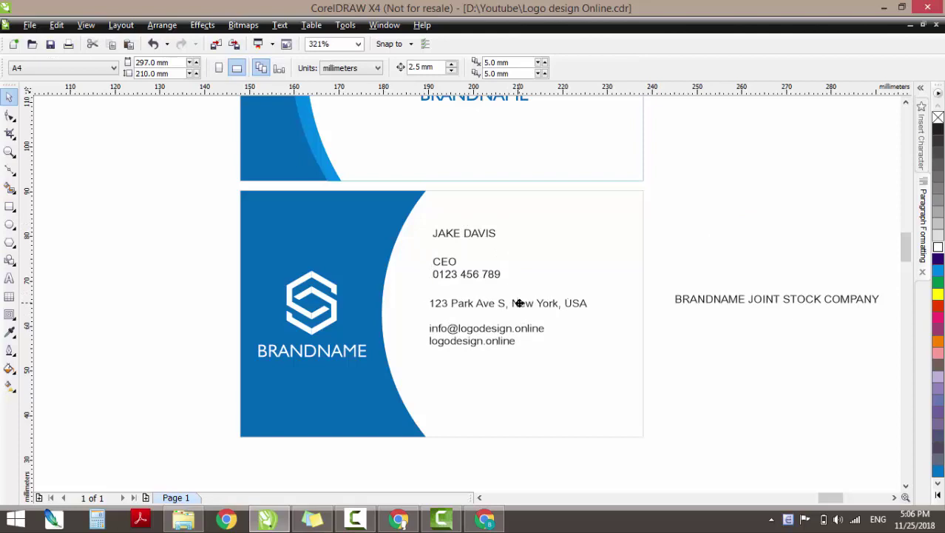
pyautogui.click(770, 351)
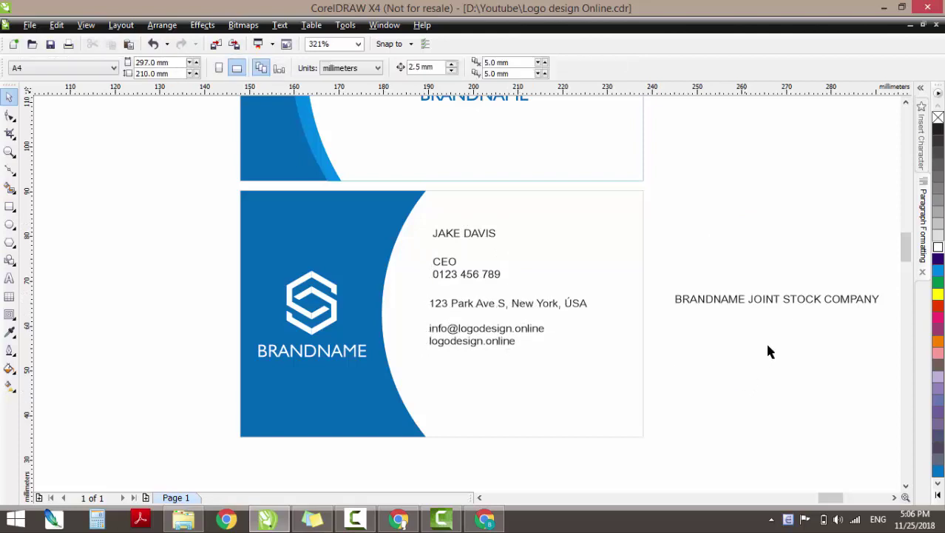
# Shorten the company line beside the lower card to BRANDNAME JSC.
pyautogui.doubleClick(749, 307)
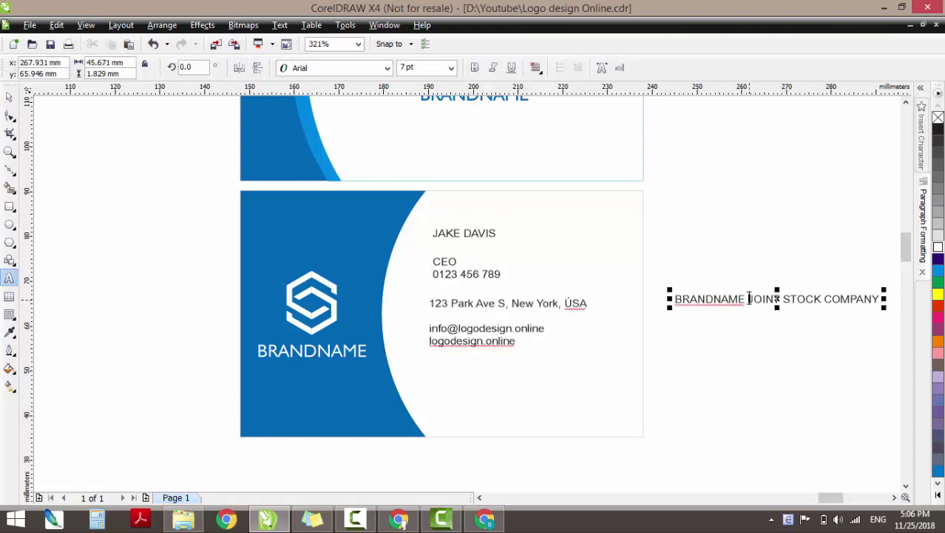
pyautogui.moveTo(749, 302); pyautogui.dragTo(883, 299)
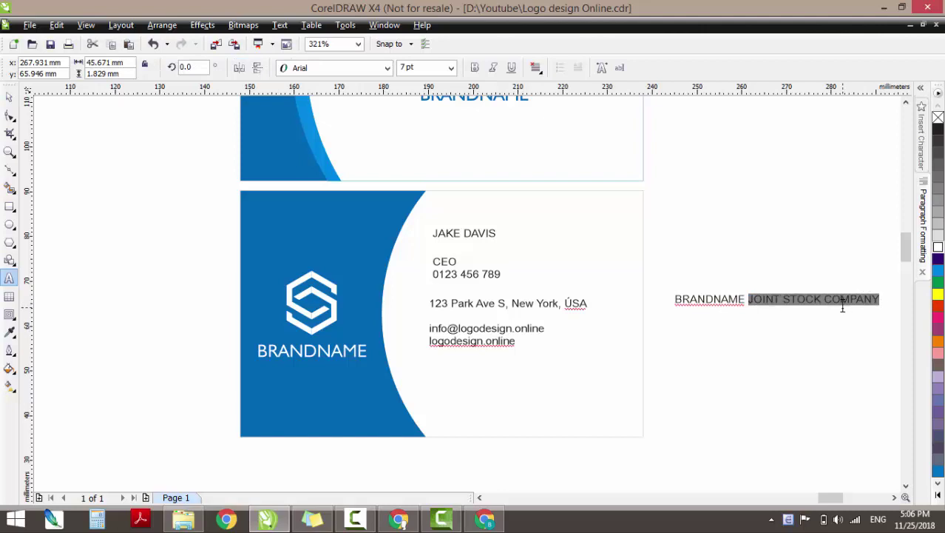
pyautogui.write('JSC')
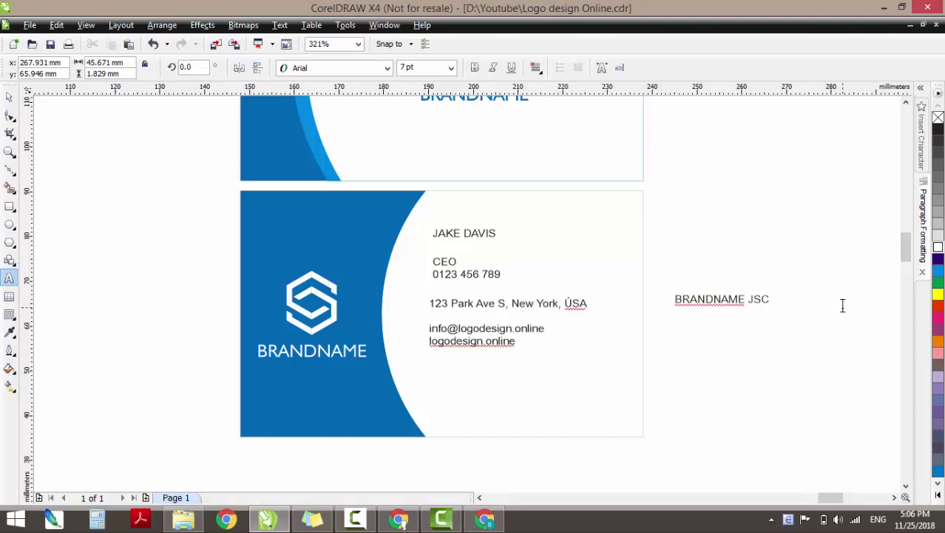
pyautogui.hotkey('ctrl', 'space')
pyautogui.press('Escape')
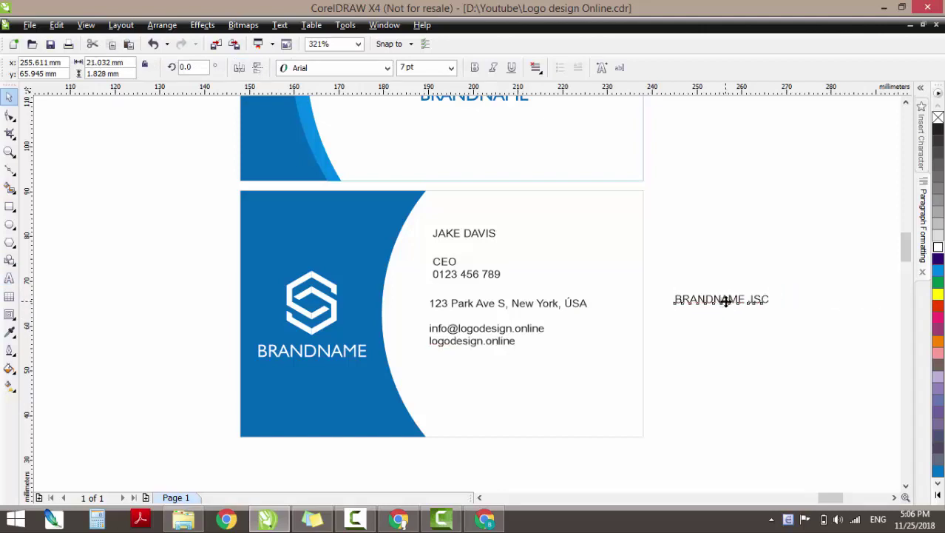
# Place BRANDNAME JSC below the web address, make it bold and larger, and fill it with the card's dark blue.
pyautogui.moveTo(574, 346); pyautogui.dragTo(481, 381)
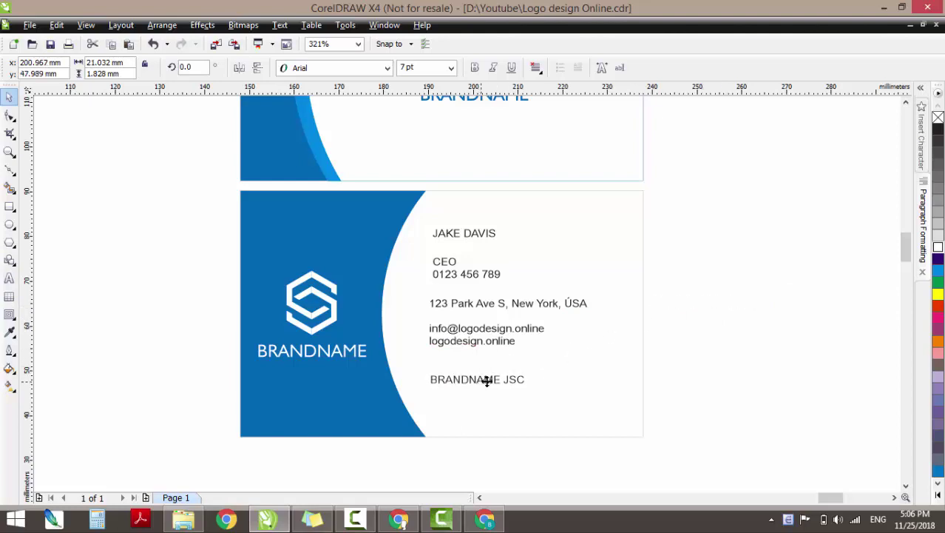
pyautogui.click(486, 381)
pyautogui.click(475, 67)
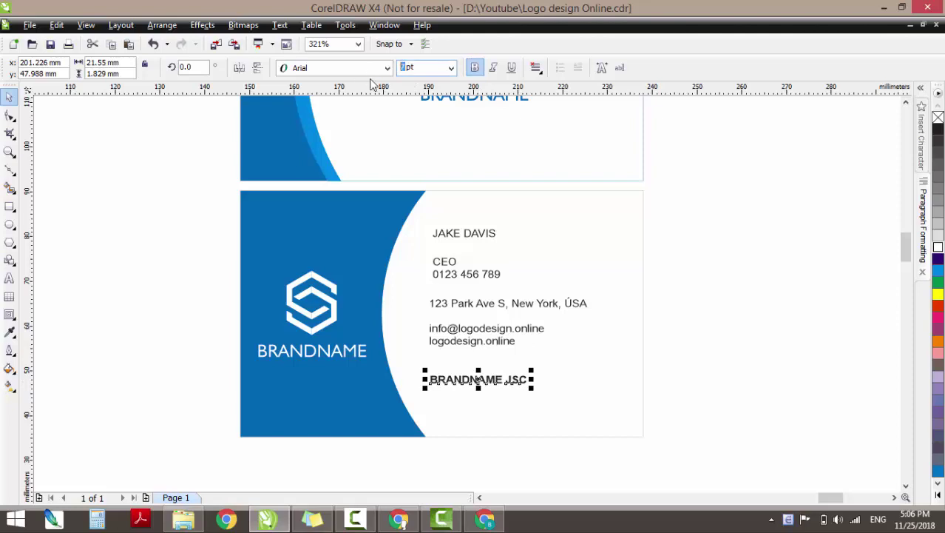
pyautogui.click(796, 336)
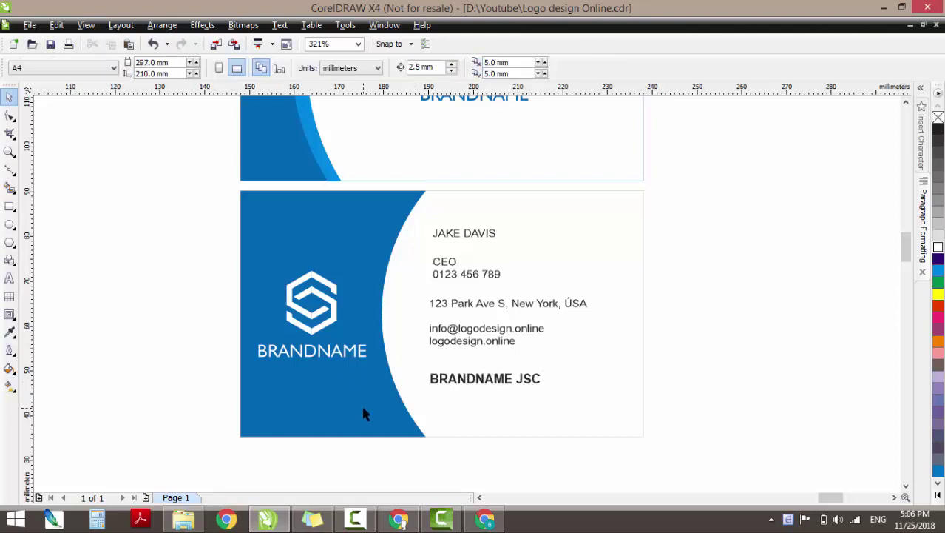
pyautogui.moveTo(364, 408); pyautogui.dragTo(442, 376)
pyautogui.click(755, 314)
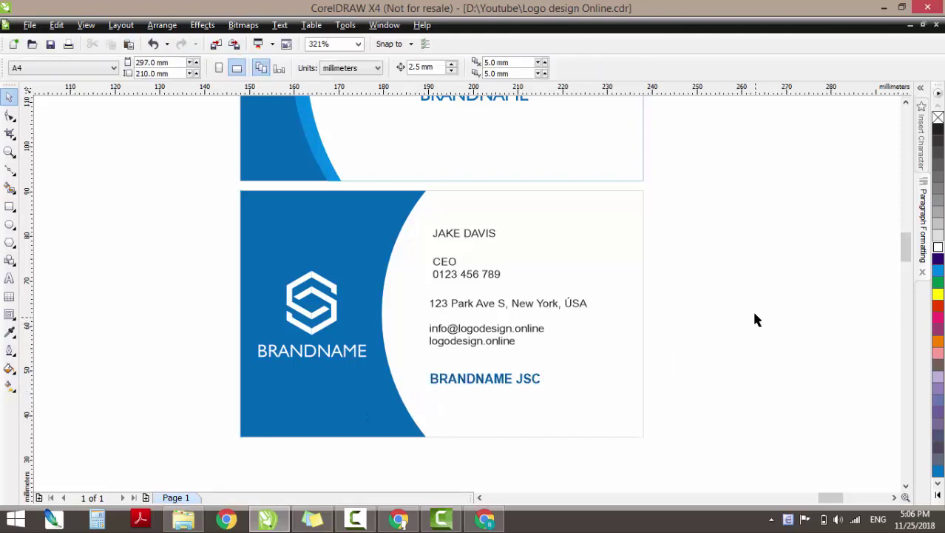
# Group all the contact text and centre it vertically on the lower card's white area.
pyautogui.moveTo(708, 193); pyautogui.dragTo(396, 418)
pyautogui.moveTo(397, 420); pyautogui.dragTo(404, 420)
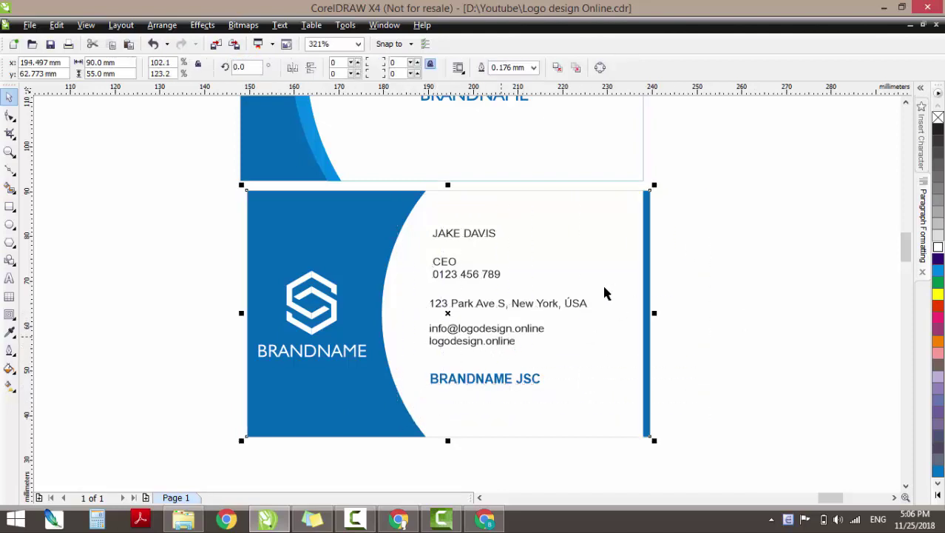
pyautogui.moveTo(695, 171); pyautogui.dragTo(412, 449)
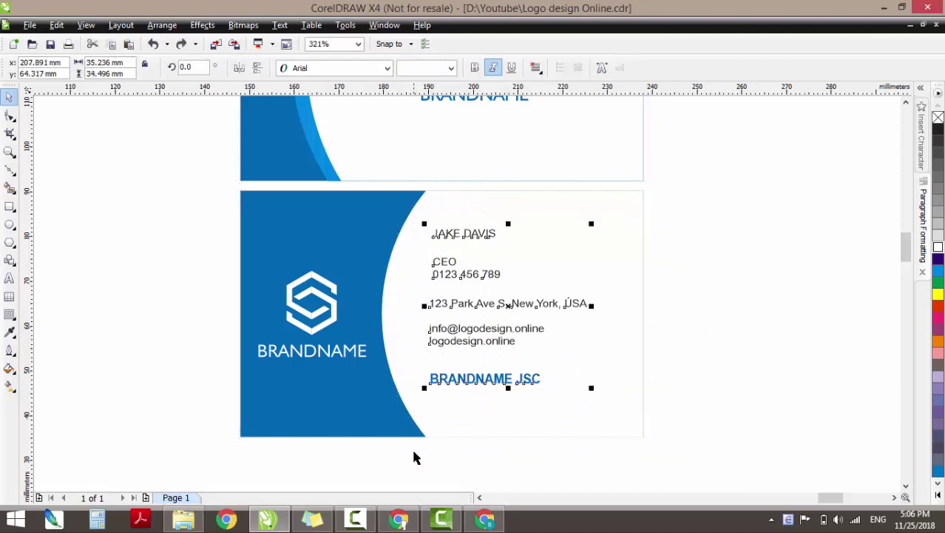
pyautogui.keyDown('shift'); pyautogui.click(601, 345); pyautogui.keyUp('shift')
pyautogui.press('e')
pyautogui.click(712, 324)
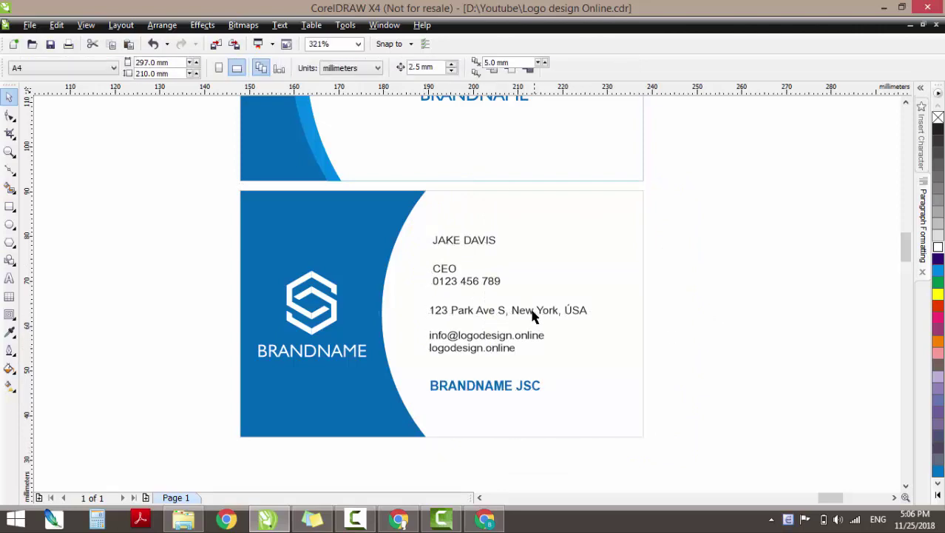
# Delete the middle node of the upper card's light blue band and move its curve's end nodes to the ends of the white curve.
pyautogui.scroll(-4, 599, 399)
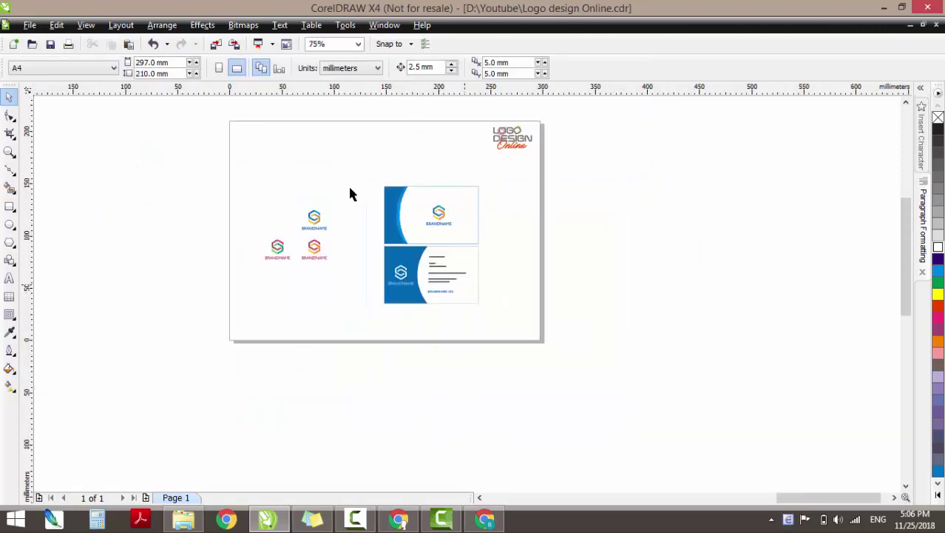
pyautogui.scroll(1, 676, 277)
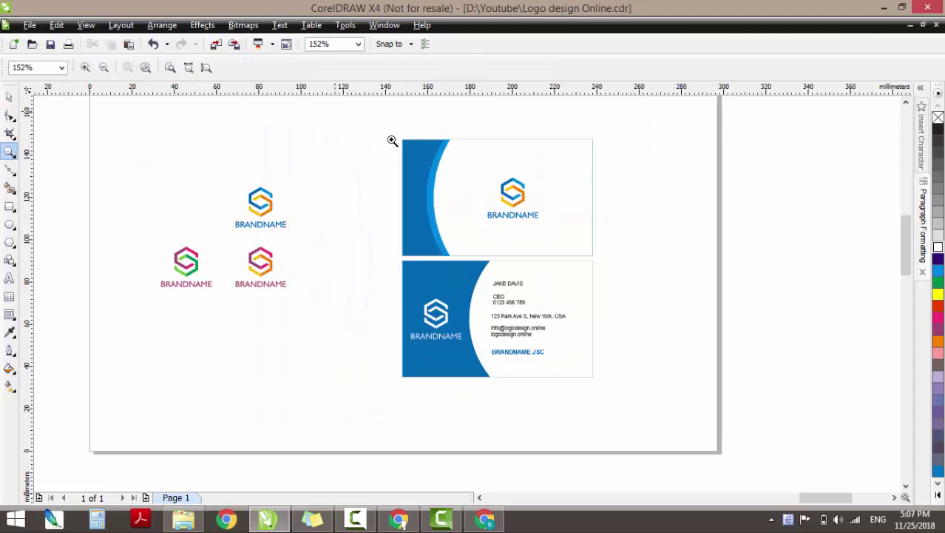
pyautogui.scroll(1, 392, 141)
pyautogui.click(375, 152)
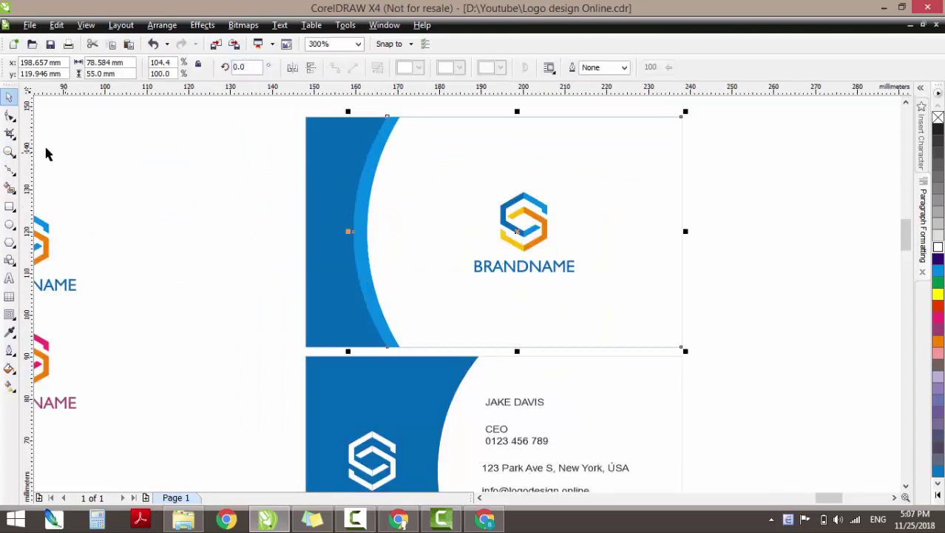
pyautogui.click(9, 115)
pyautogui.moveTo(311, 202); pyautogui.dragTo(404, 264)
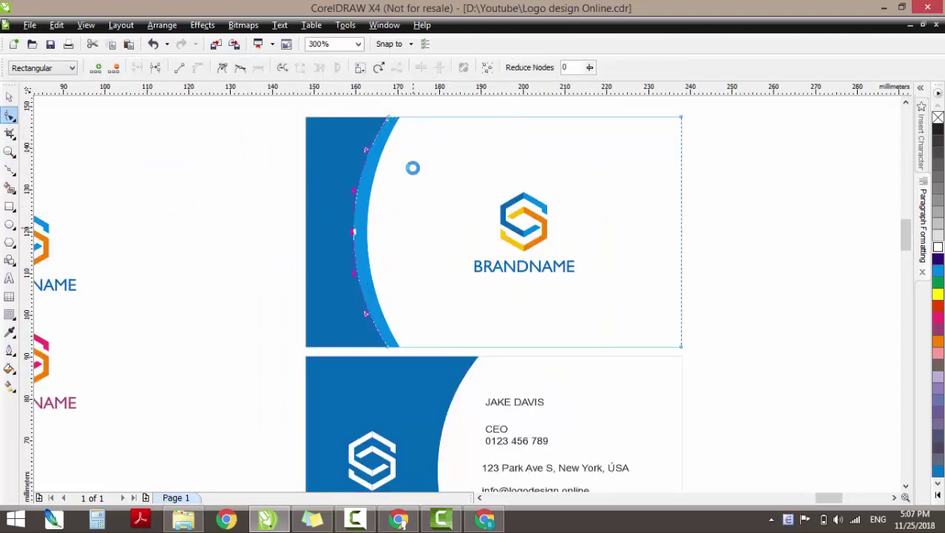
pyautogui.press('Delete')
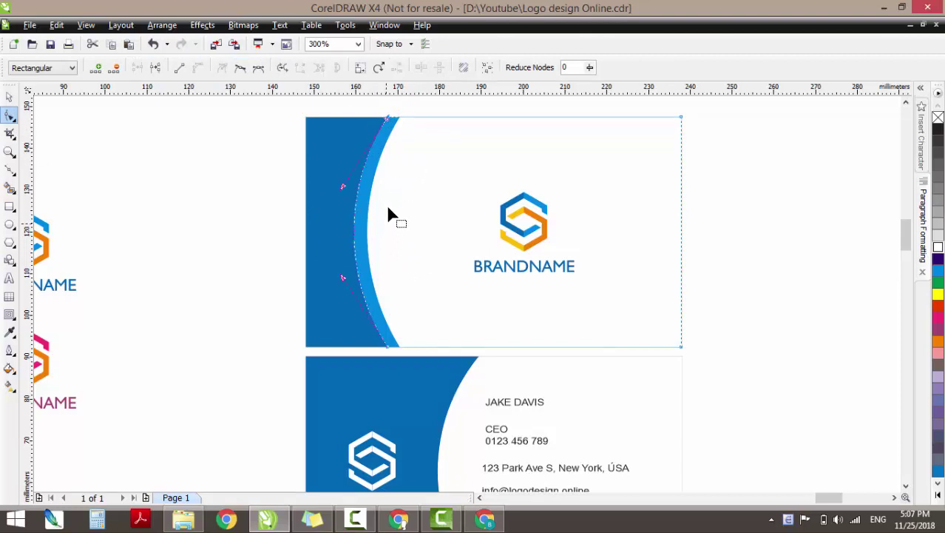
pyautogui.press('Right')
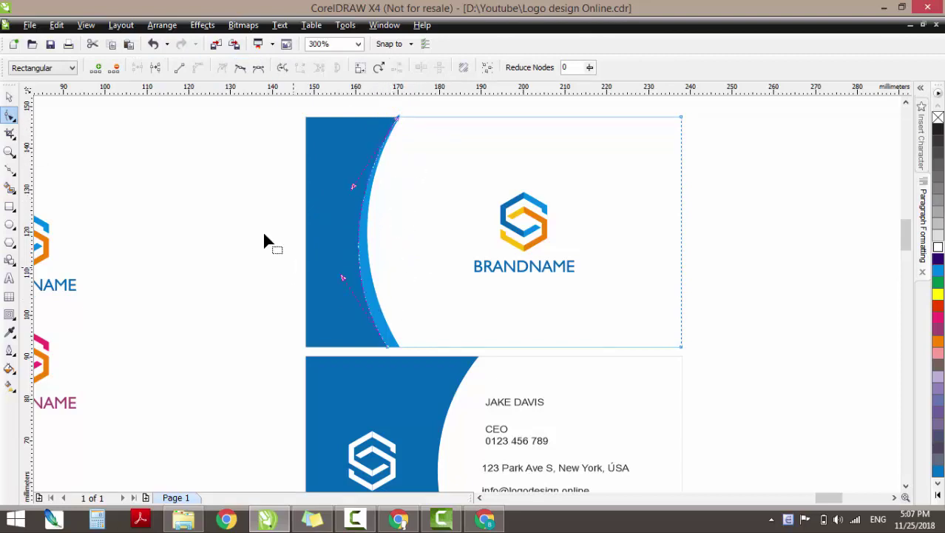
pyautogui.press('space')
pyautogui.click(283, 210)
# Duplicate the lower card's white area, extend its curve outward into the dark blue, and fill the copy with the upper card's light blue.
pyautogui.scroll(-1, 289, 212)
pyautogui.press('z')
pyautogui.moveTo(399, 205); pyautogui.dragTo(771, 493)
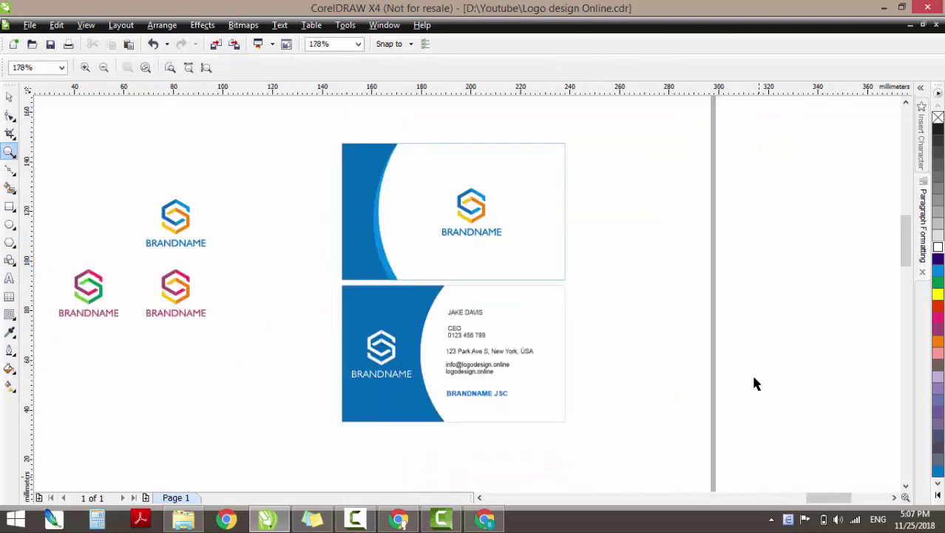
pyautogui.press('space')
pyautogui.click(438, 337)
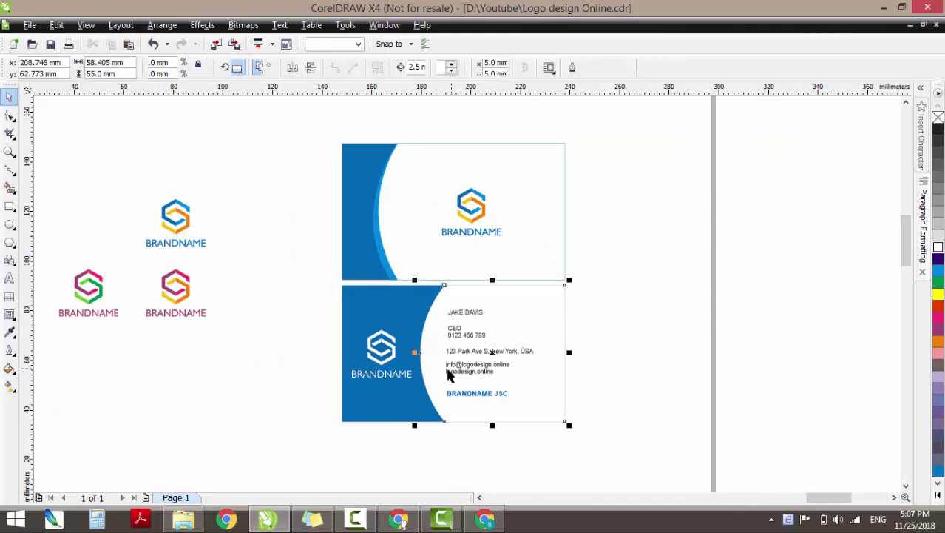
pyautogui.click(435, 357)
pyautogui.moveTo(493, 429); pyautogui.dragTo(485, 437)
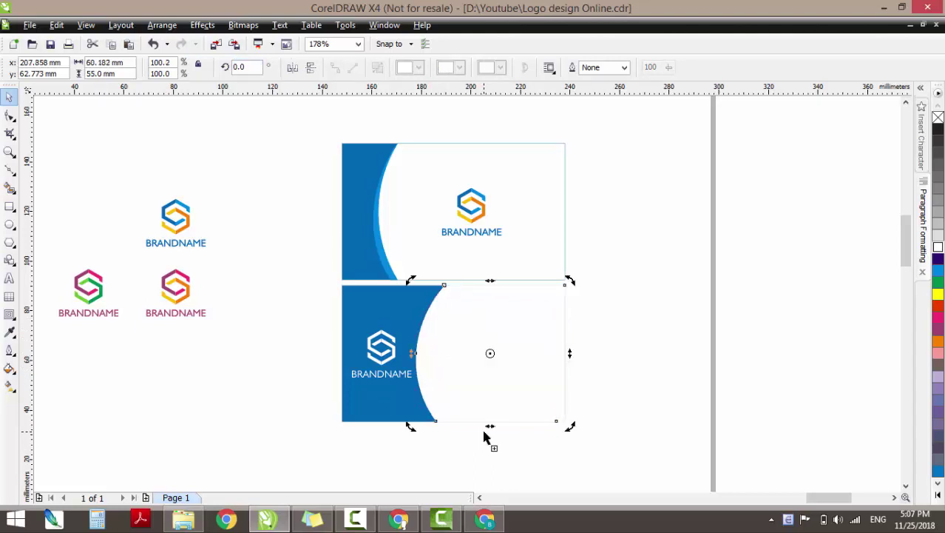
pyautogui.moveTo(394, 275); pyautogui.dragTo(445, 324)
# Bring the lower card's white area and contact text in front of the light blue copy, leaving a curved band.
pyautogui.moveTo(643, 256); pyautogui.dragTo(416, 452)
pyautogui.rightClick(494, 353)
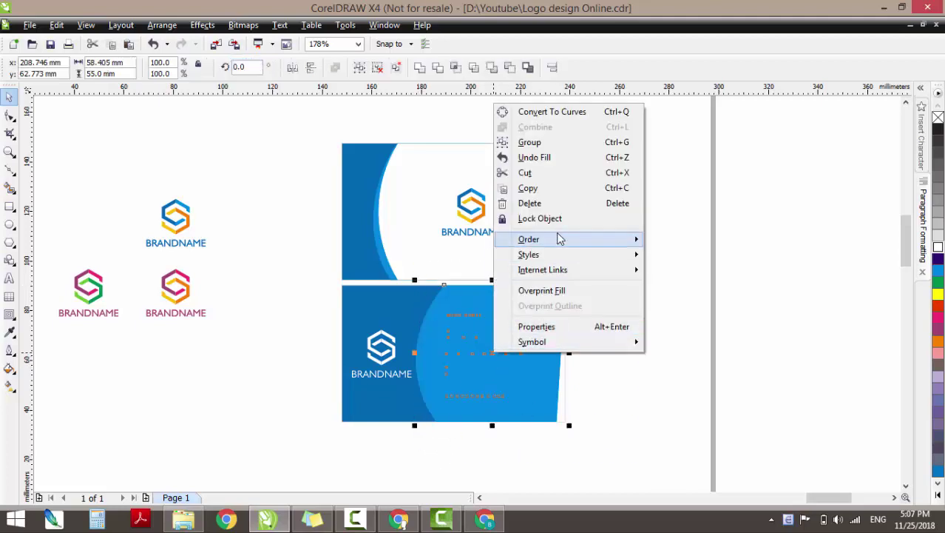
pyautogui.moveTo(562, 245)
pyautogui.click(688, 96)
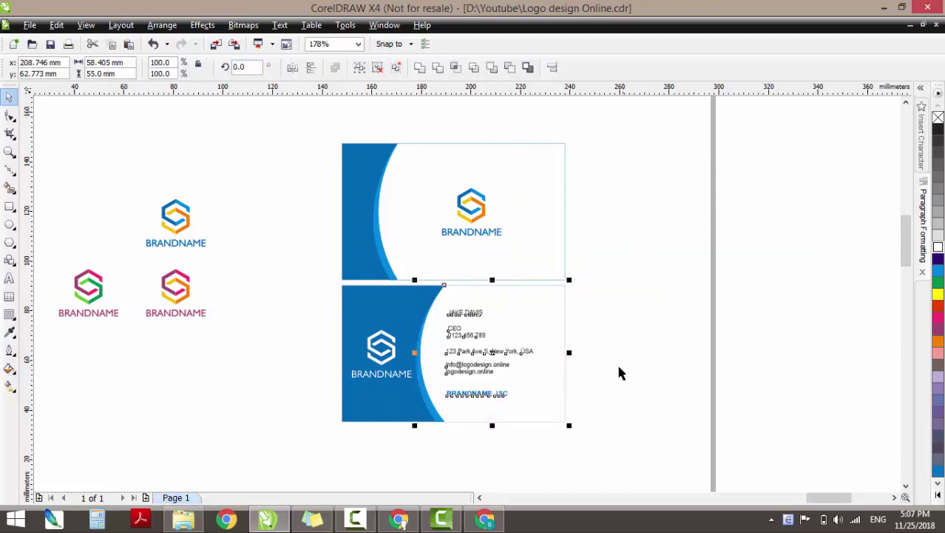
pyautogui.click(619, 371)
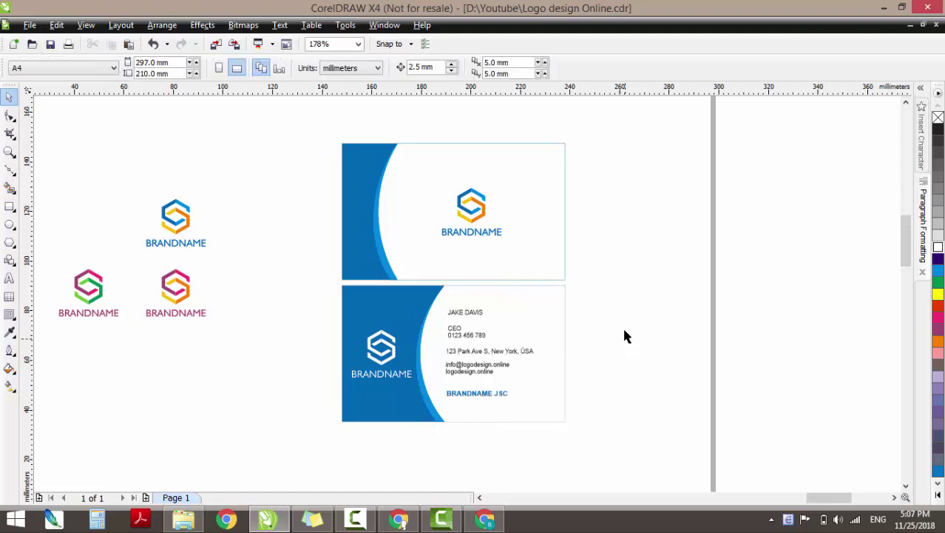
pyautogui.moveTo(620, 285); pyautogui.dragTo(433, 434)
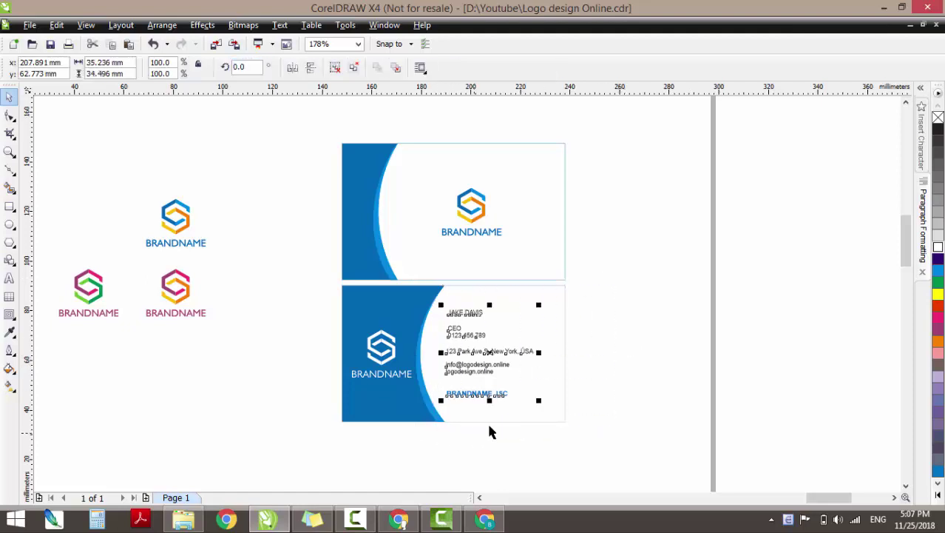
pyautogui.click(607, 374)
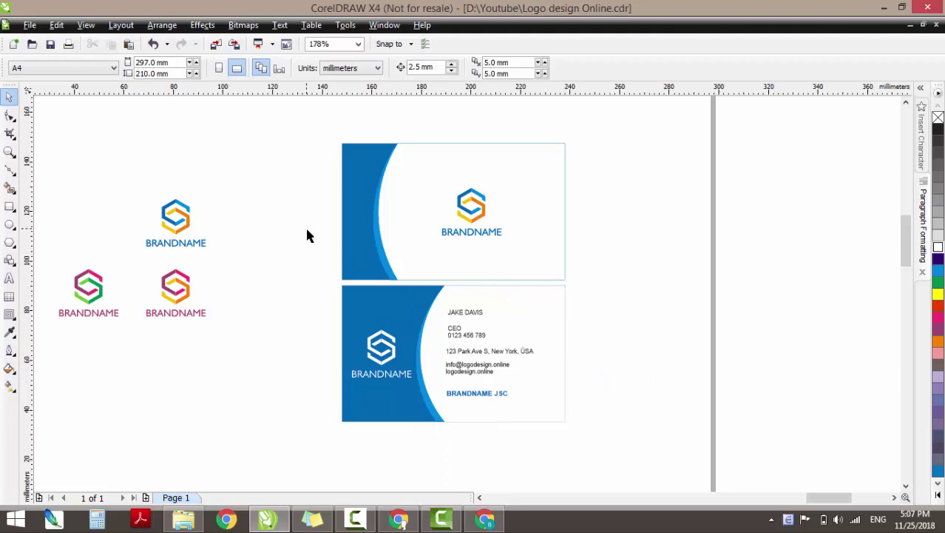
# Delete the two recoloured logo variations beside the cards.
pyautogui.moveTo(255, 258); pyautogui.dragTo(43, 348)
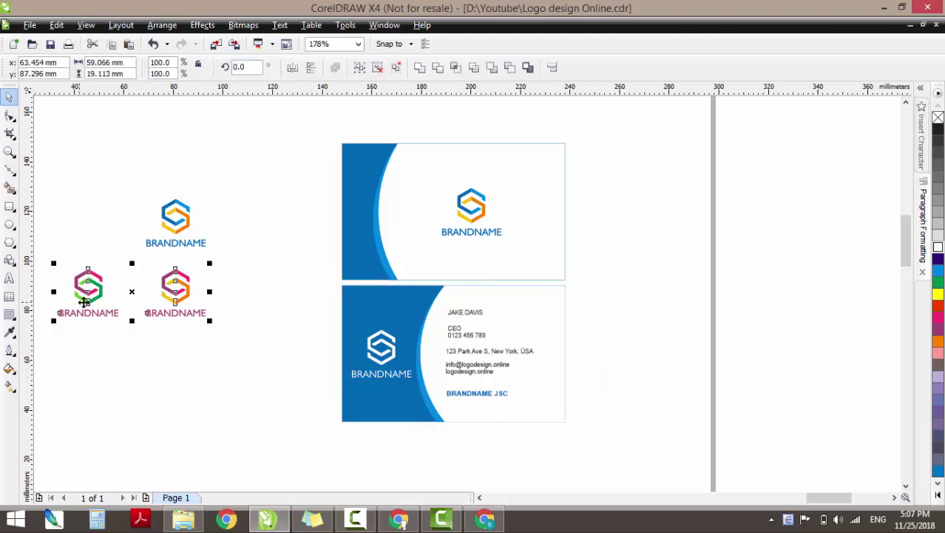
pyautogui.press('Delete')
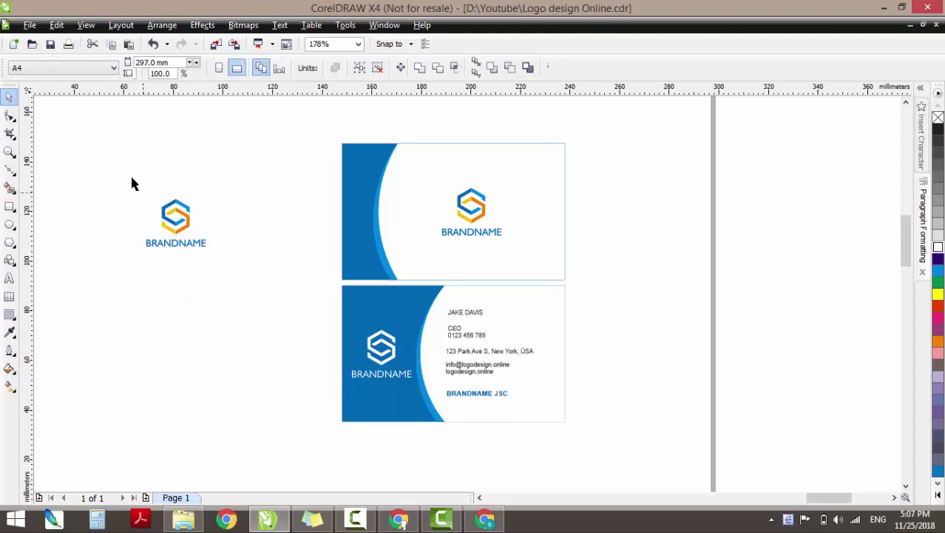
# Enlarge the remaining blue and orange BRANDNAME logo to about twice its size and move it closer to the cards.
pyautogui.moveTo(128, 175); pyautogui.dragTo(227, 280)
pyautogui.click(223, 281)
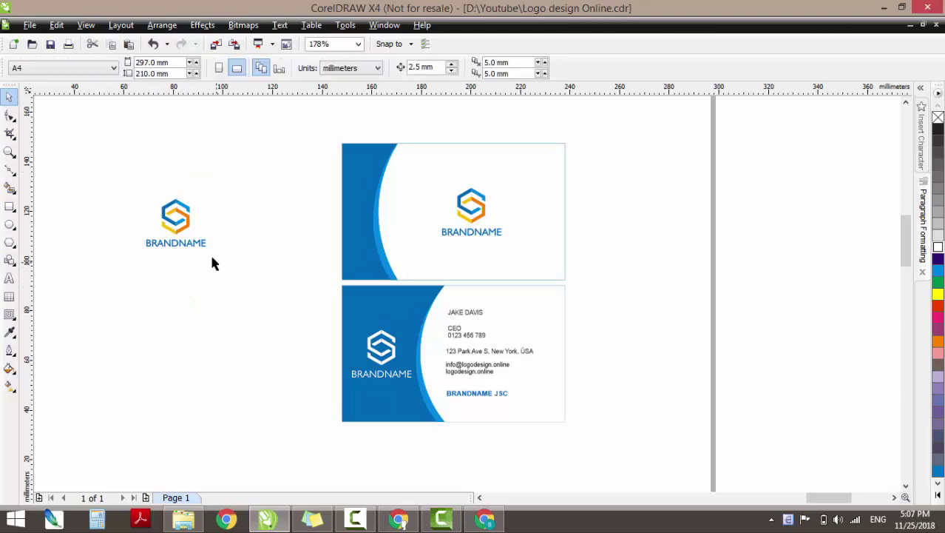
pyautogui.click(203, 244)
pyautogui.click(217, 269)
pyautogui.click(201, 247)
pyautogui.moveTo(210, 250); pyautogui.dragTo(238, 274)
pyautogui.click(250, 327)
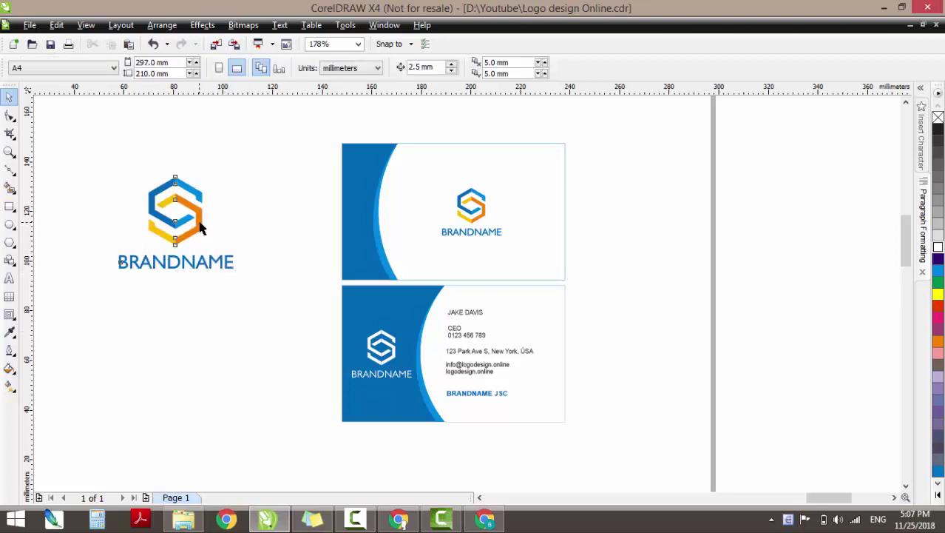
pyautogui.moveTo(196, 218); pyautogui.dragTo(244, 219)
pyautogui.press('z')
pyautogui.moveTo(145, 127); pyautogui.dragTo(576, 433)
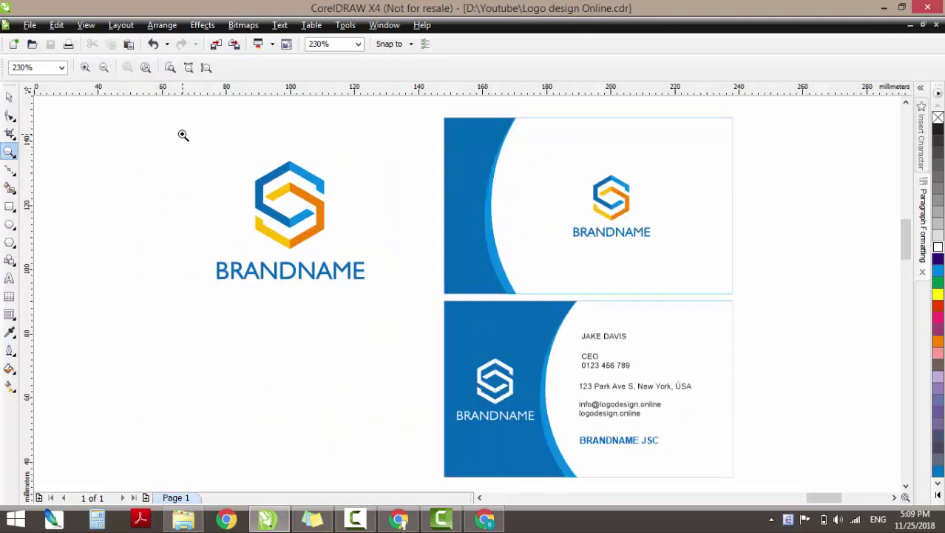
pyautogui.moveTo(183, 135); pyautogui.dragTo(397, 310)
pyautogui.press('space')
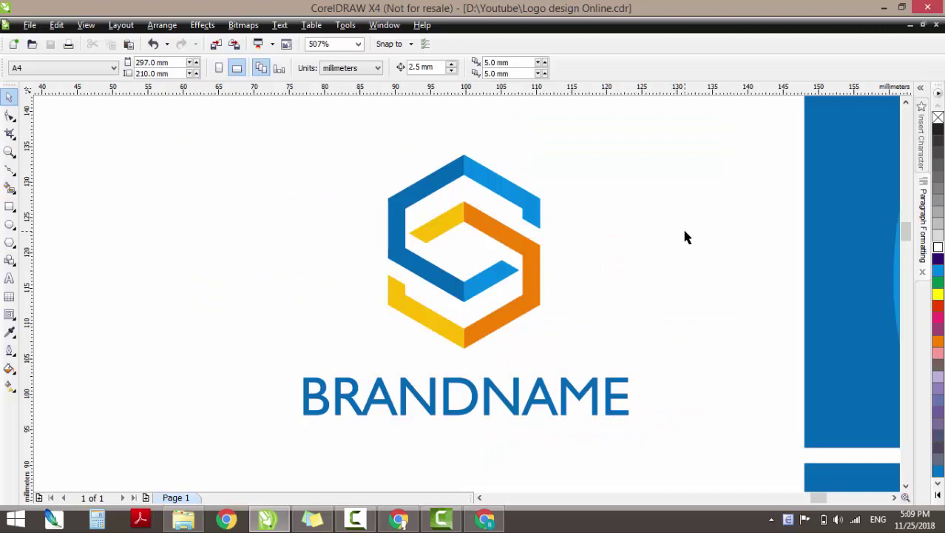